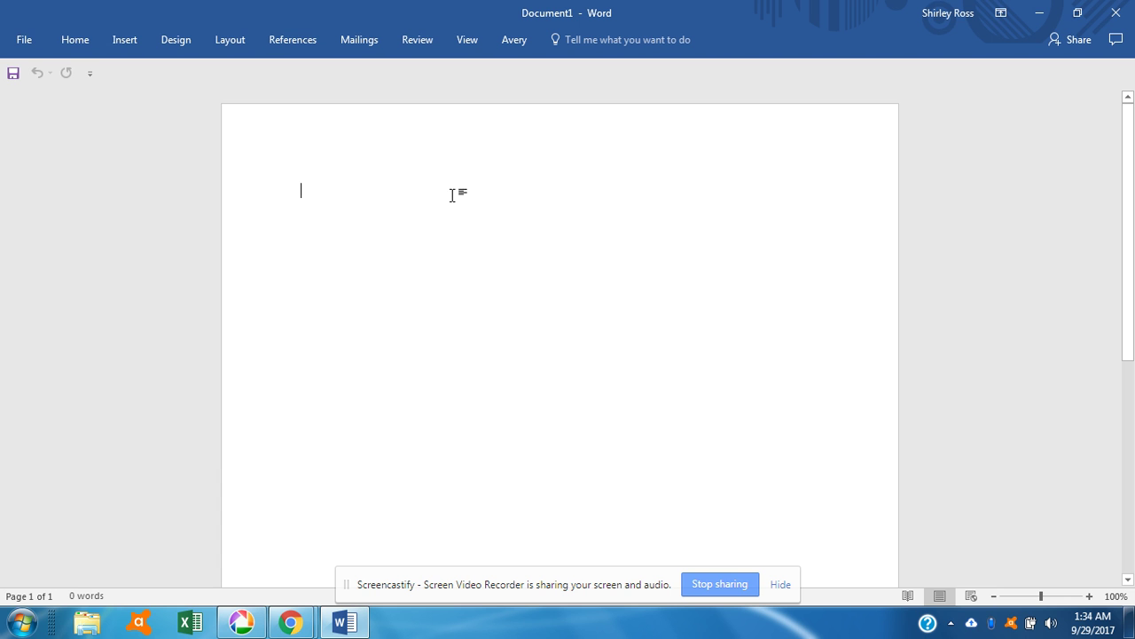
Insert a WordArt object in the plain black style and enter the text SRC in it
left_click(127, 44)
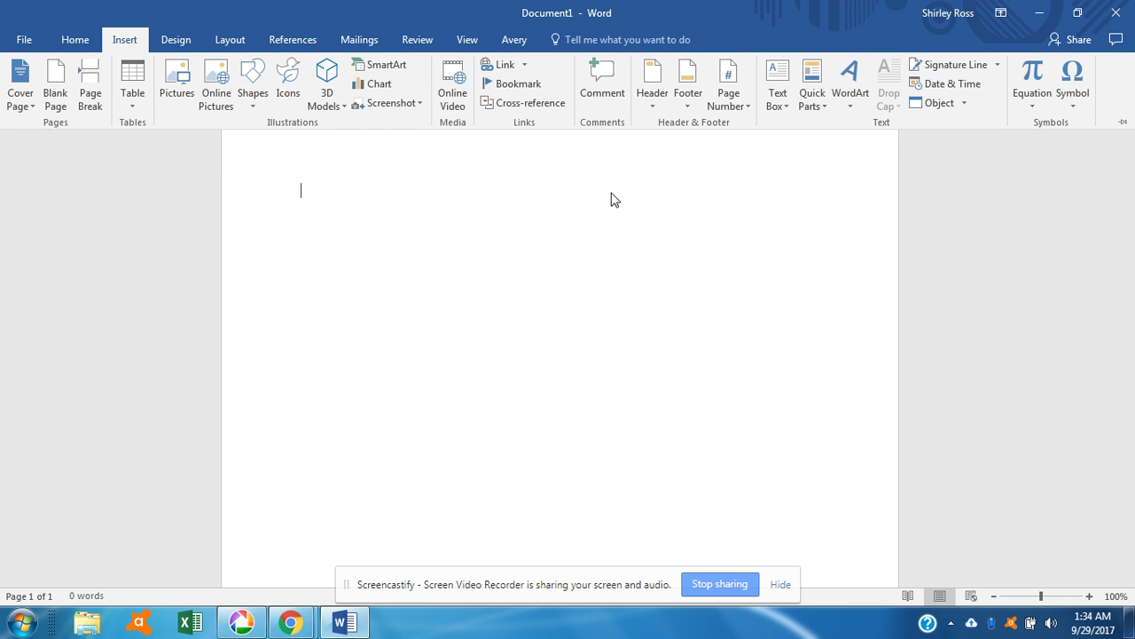
left_click(848, 87)
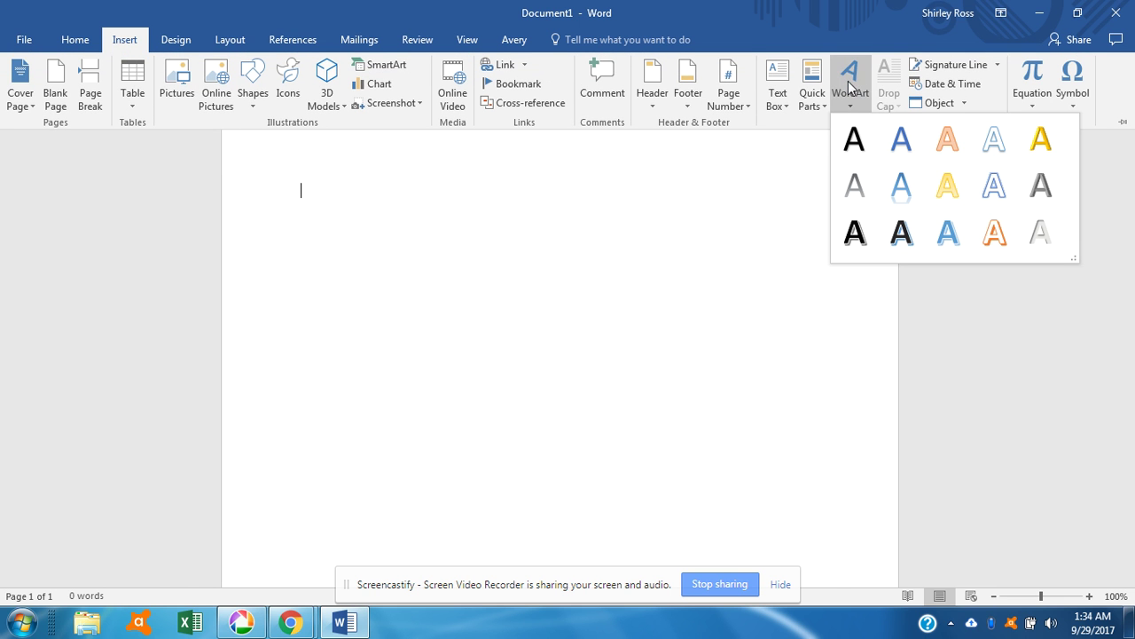
left_click(854, 140)
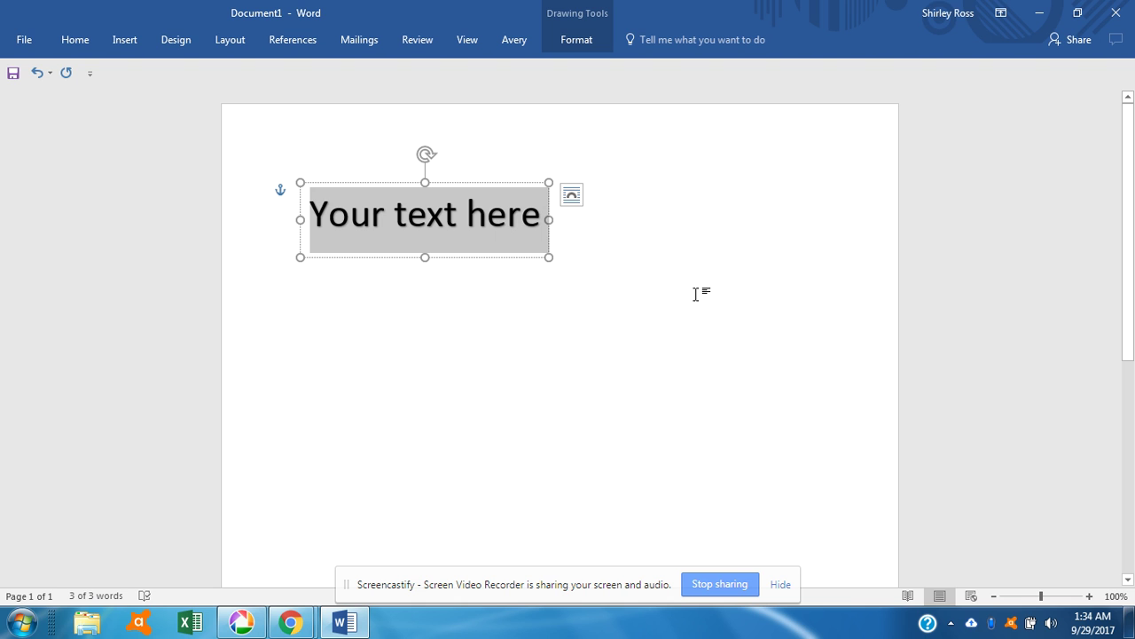
type("S")
key("BackSpace")
type("SR")
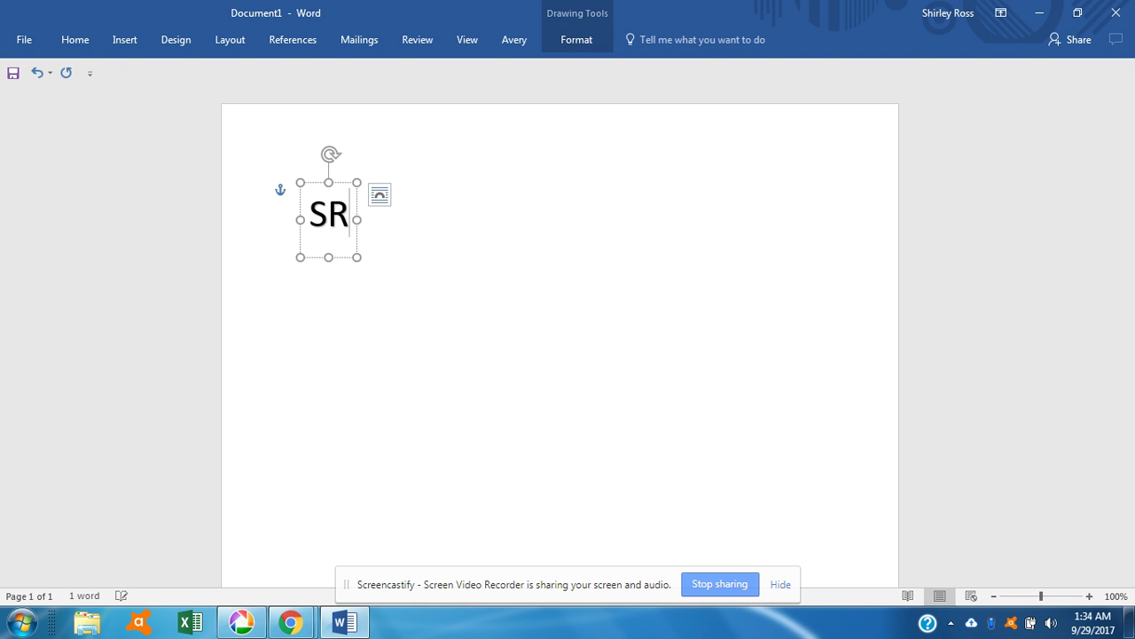
type("C")
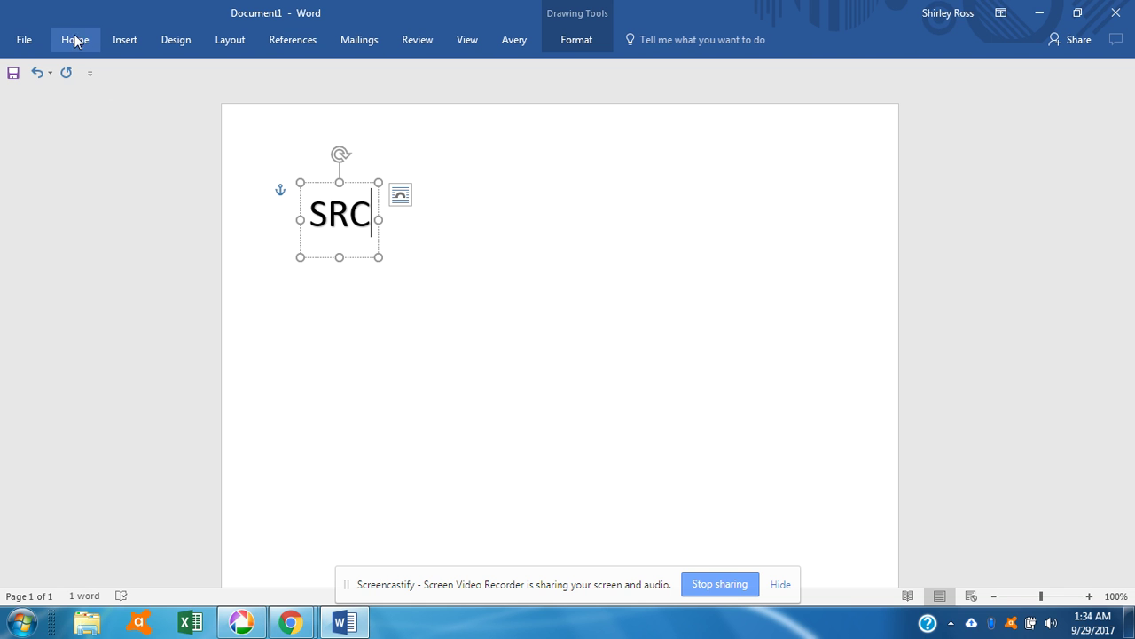
Try to change the WordArt font to Adreena Script Demo without selecting the letters
left_click(75, 40)
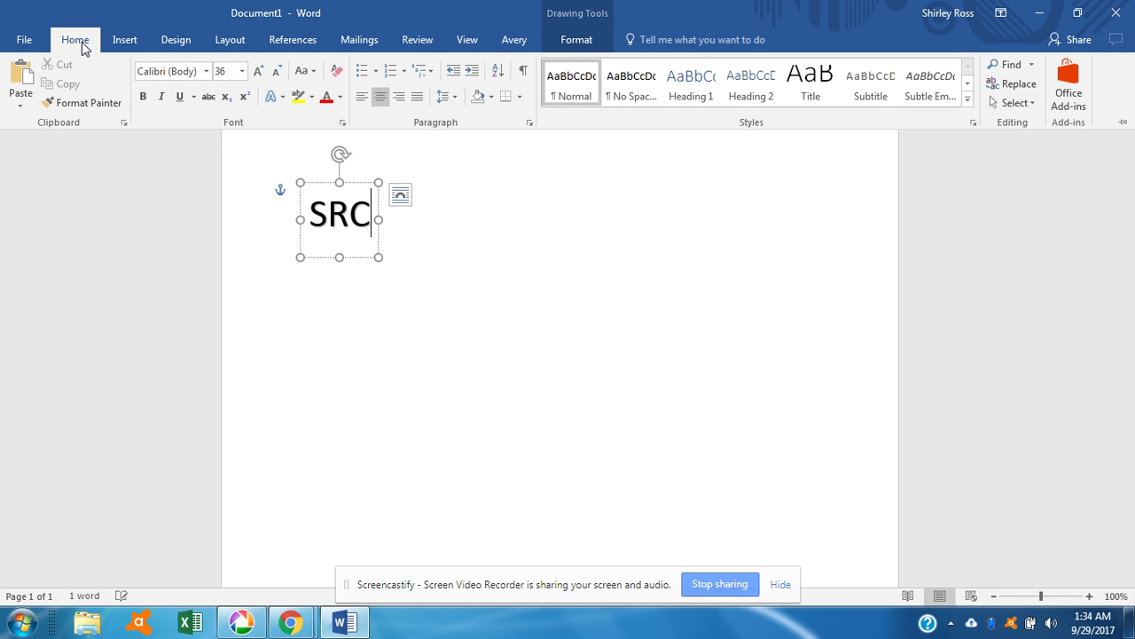
left_click(205, 72)
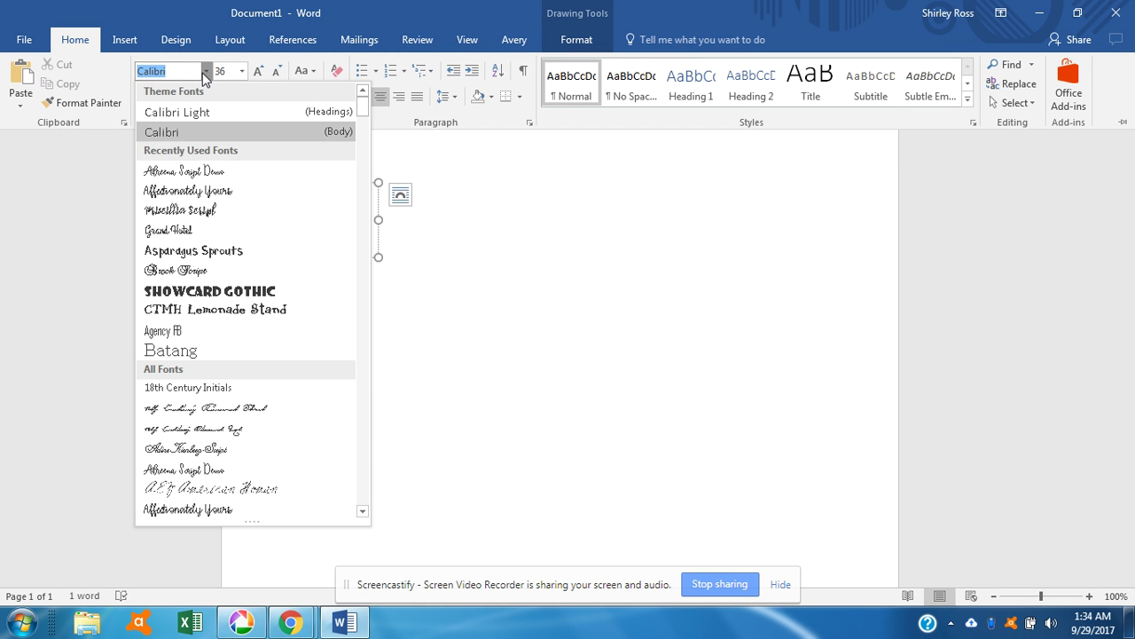
left_click(216, 469)
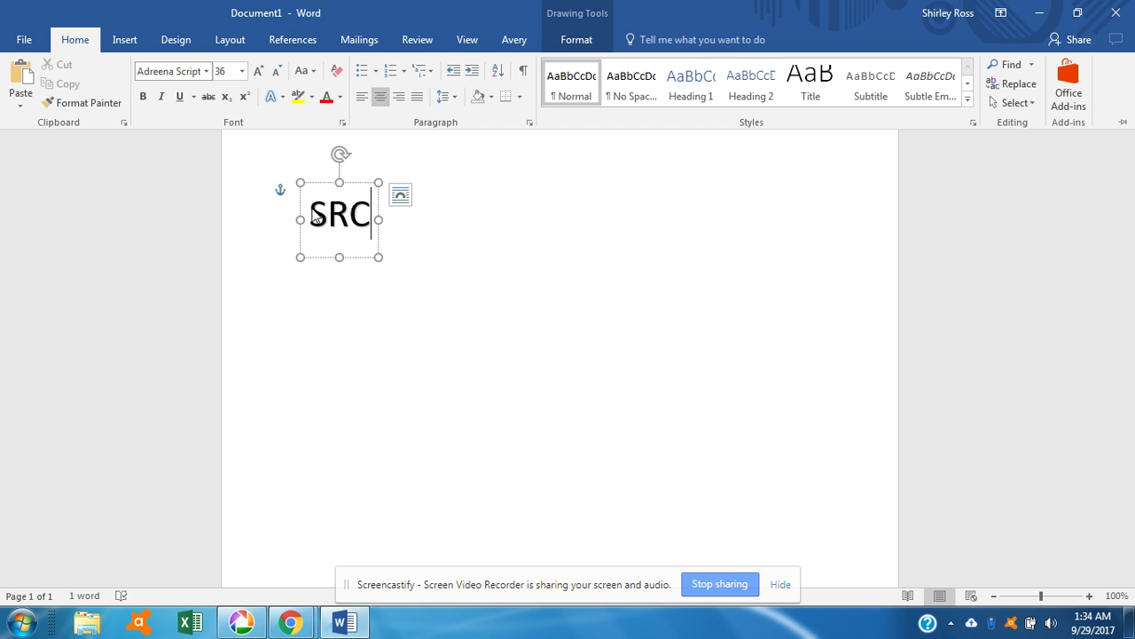
key("ctrl+F1")
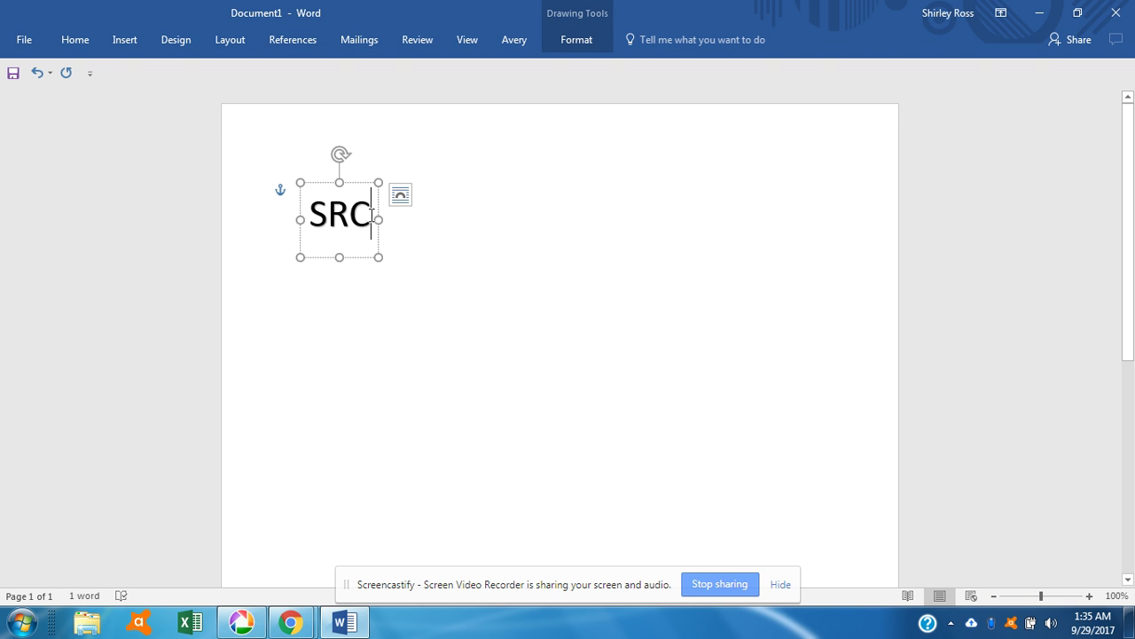
Select the SRC letters in the WordArt and set their font to Adreena Script Demo
left_click_drag(373, 214, 307, 215)
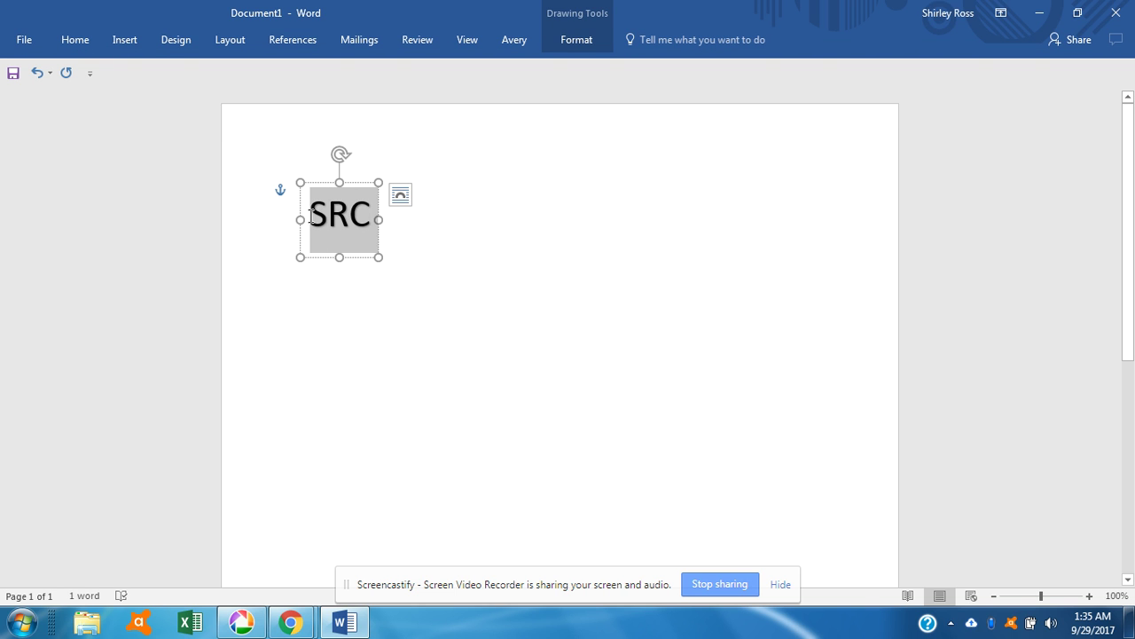
left_click(72, 40)
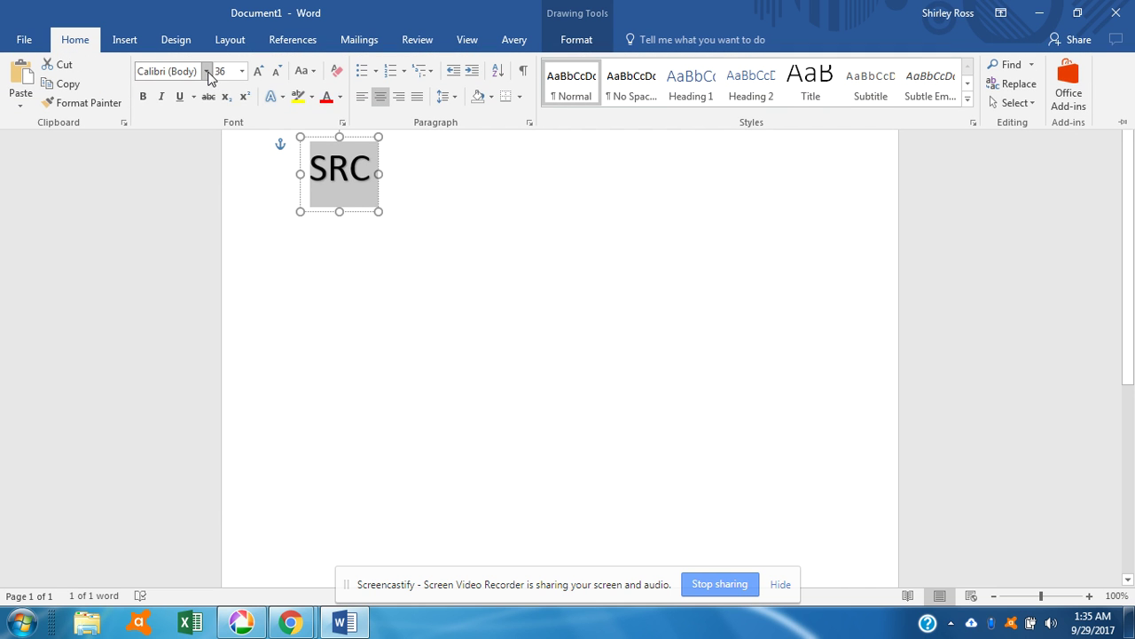
left_click(206, 71)
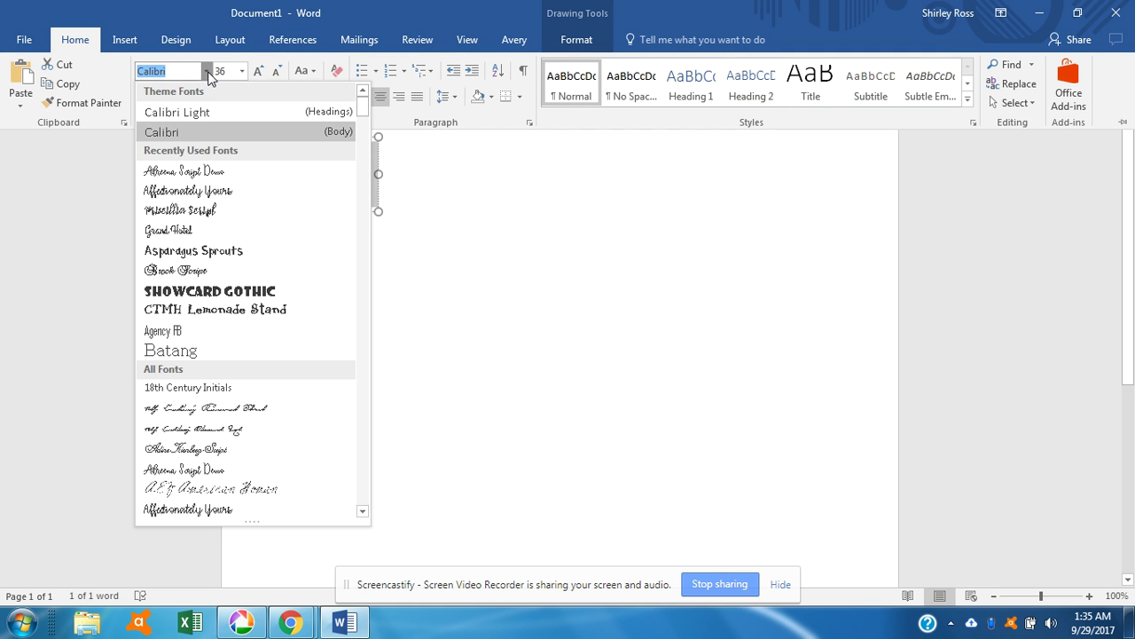
left_click(203, 171)
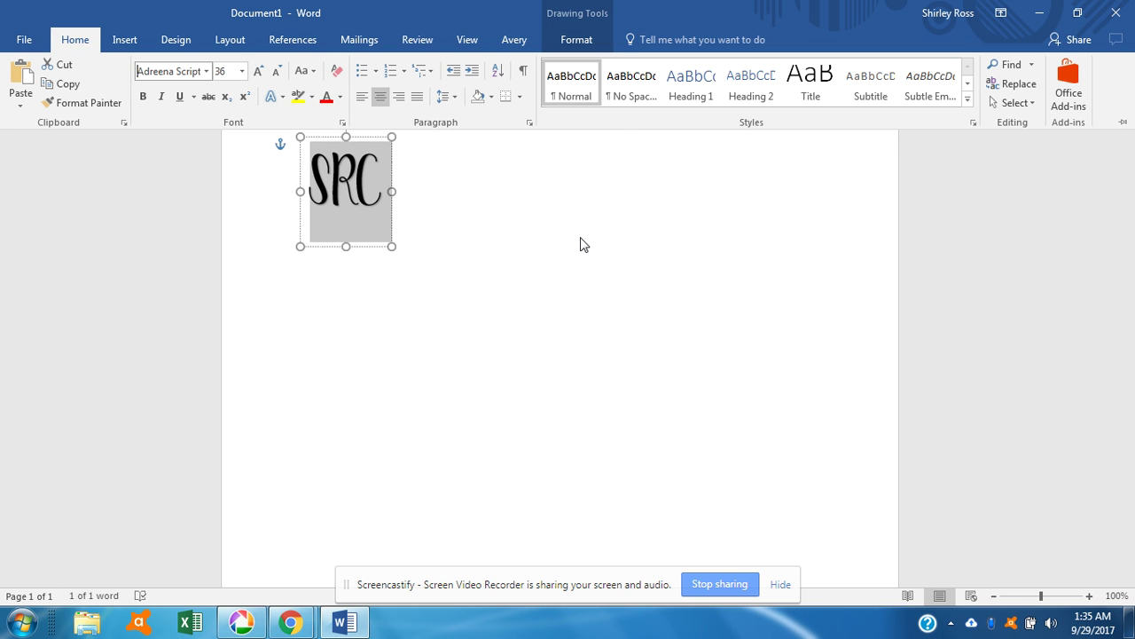
key("ctrl+F1")
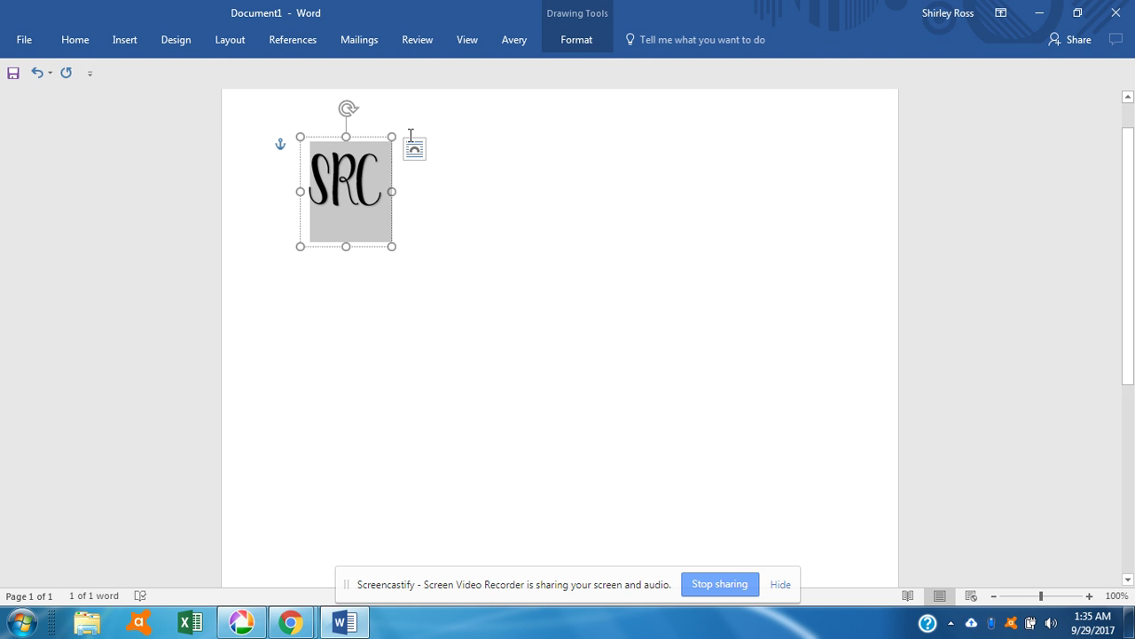
Apply the second Warp transform to the SRC WordArt, shaping the letters into a rounded monogram
left_click(570, 41)
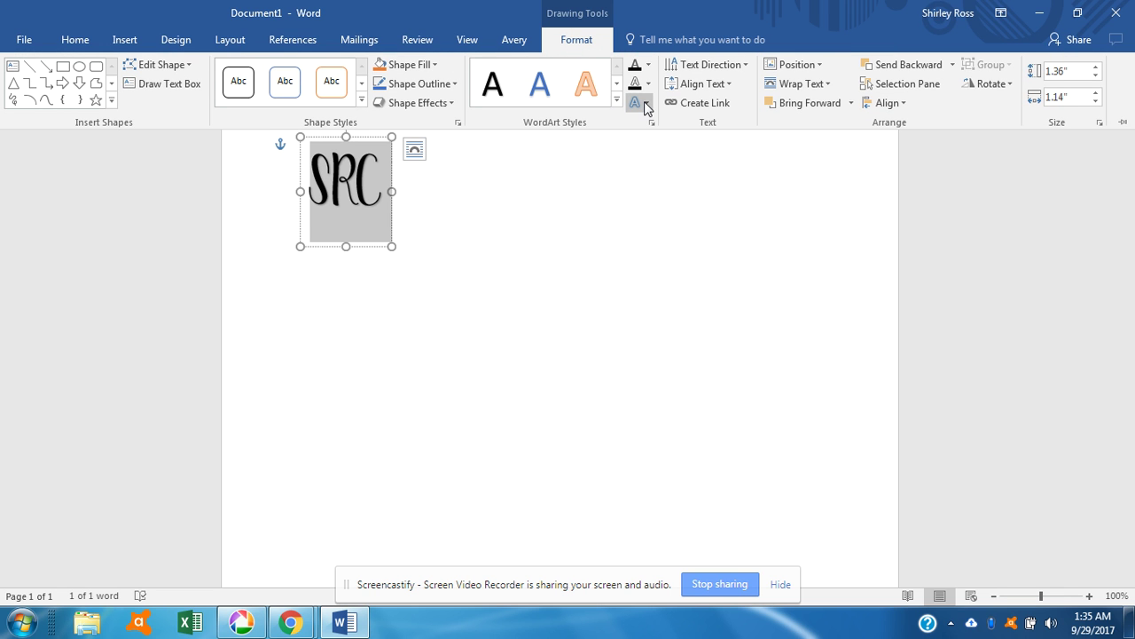
left_click(646, 107)
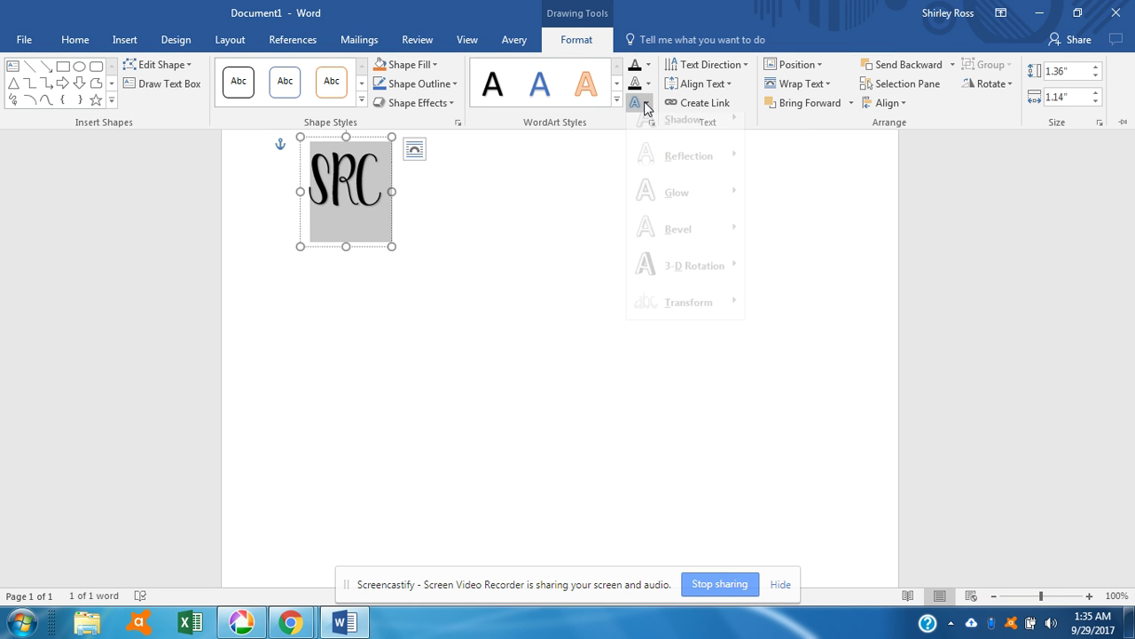
mouse_move(700, 326)
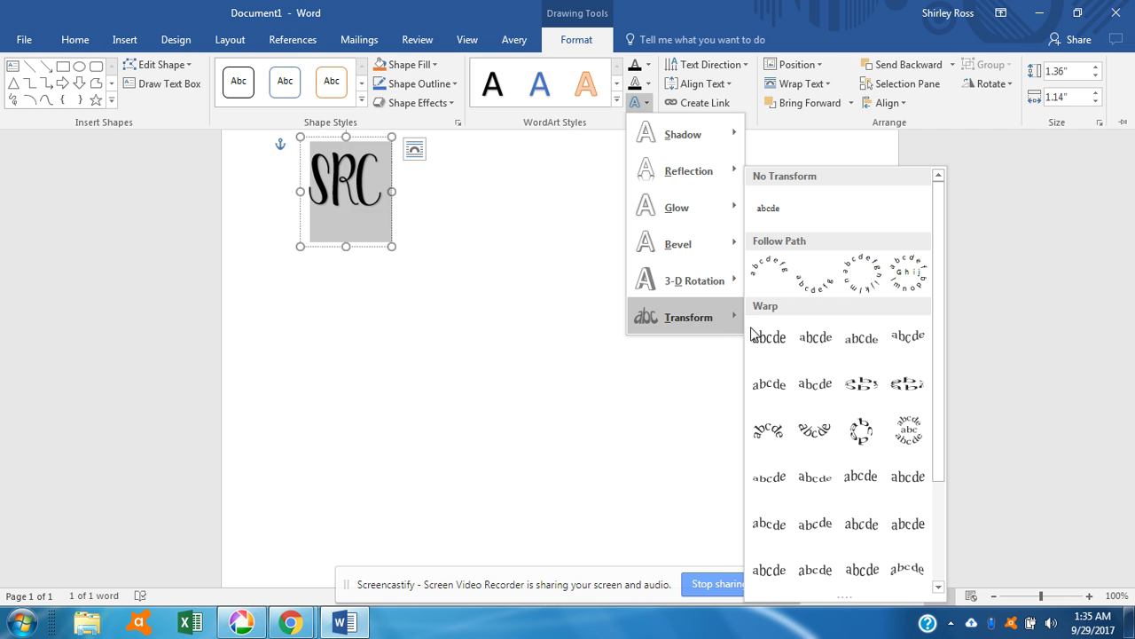
left_click(816, 338)
key("ctrl+F1")
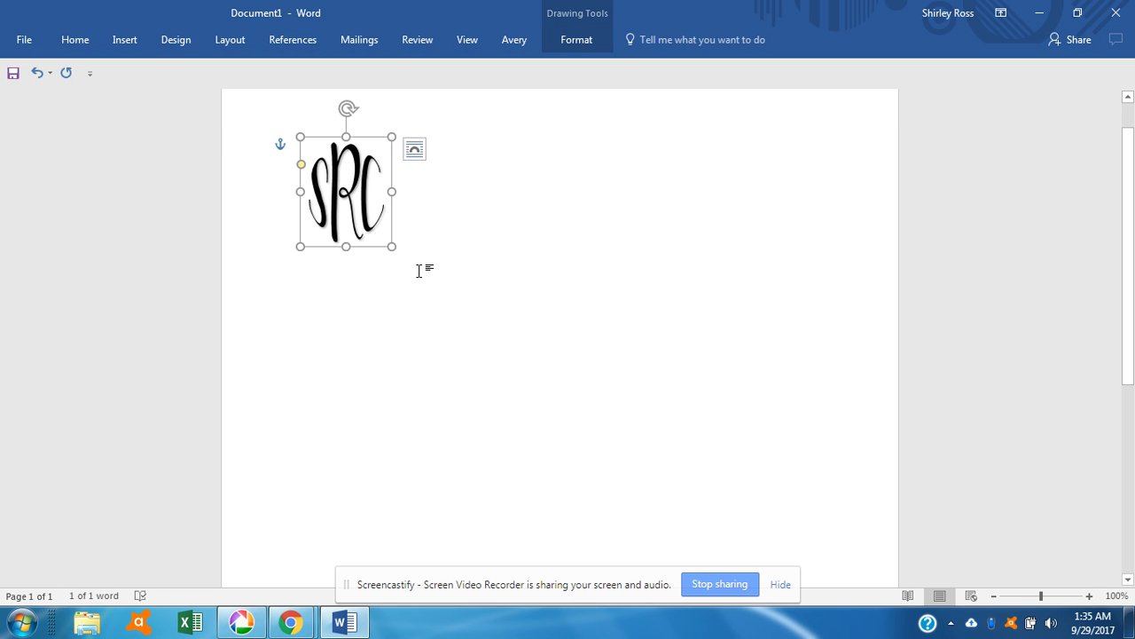
Enlarge the SRC monogram to roughly twice its size, move it toward the middle of the page and deselect it
left_click_drag(391, 246, 511, 331)
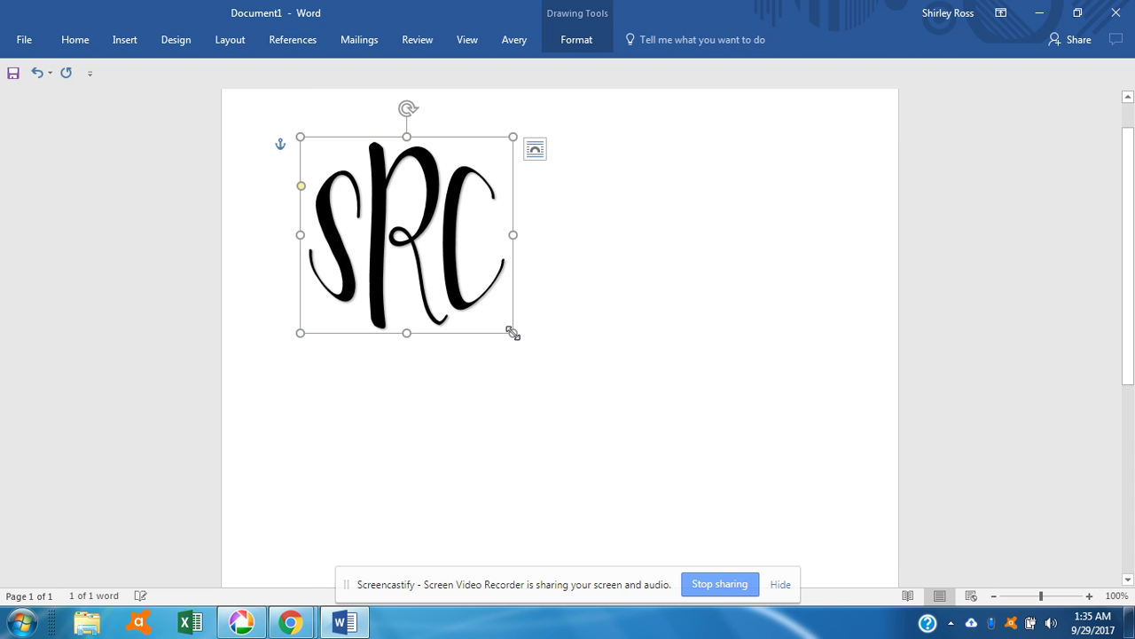
left_click(688, 410)
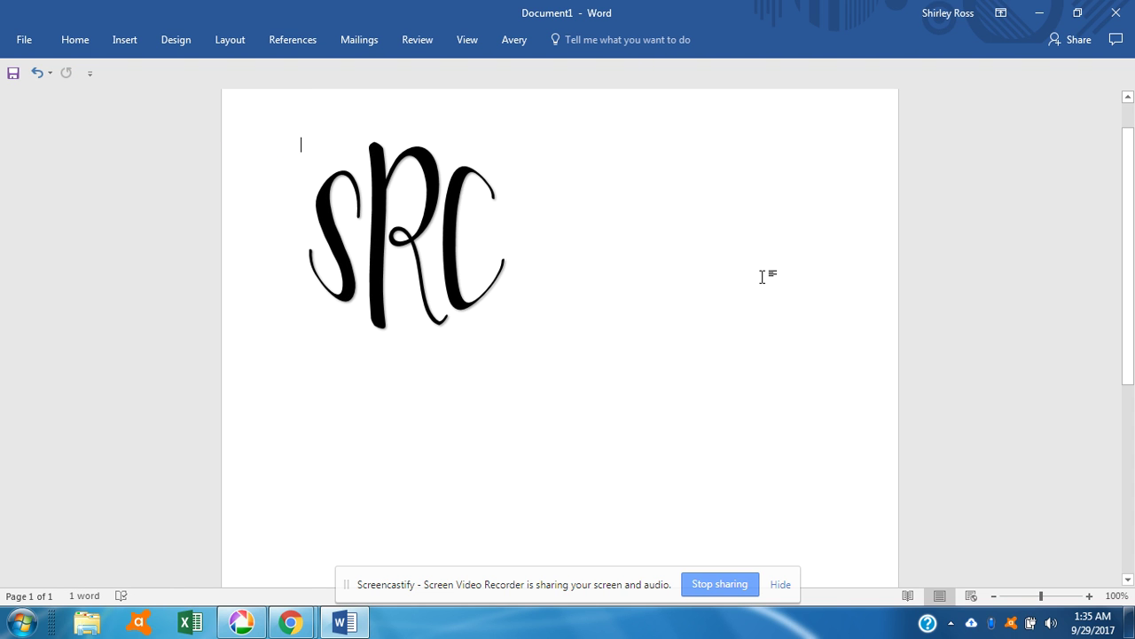
left_click(421, 219)
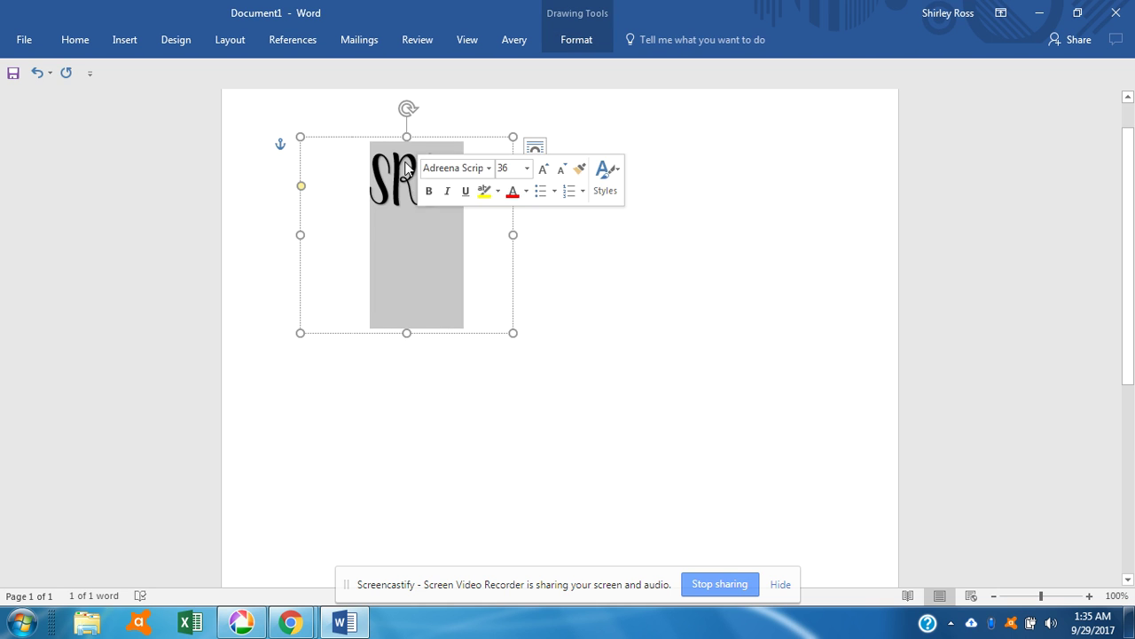
left_click_drag(390, 149, 543, 229)
left_click(759, 164)
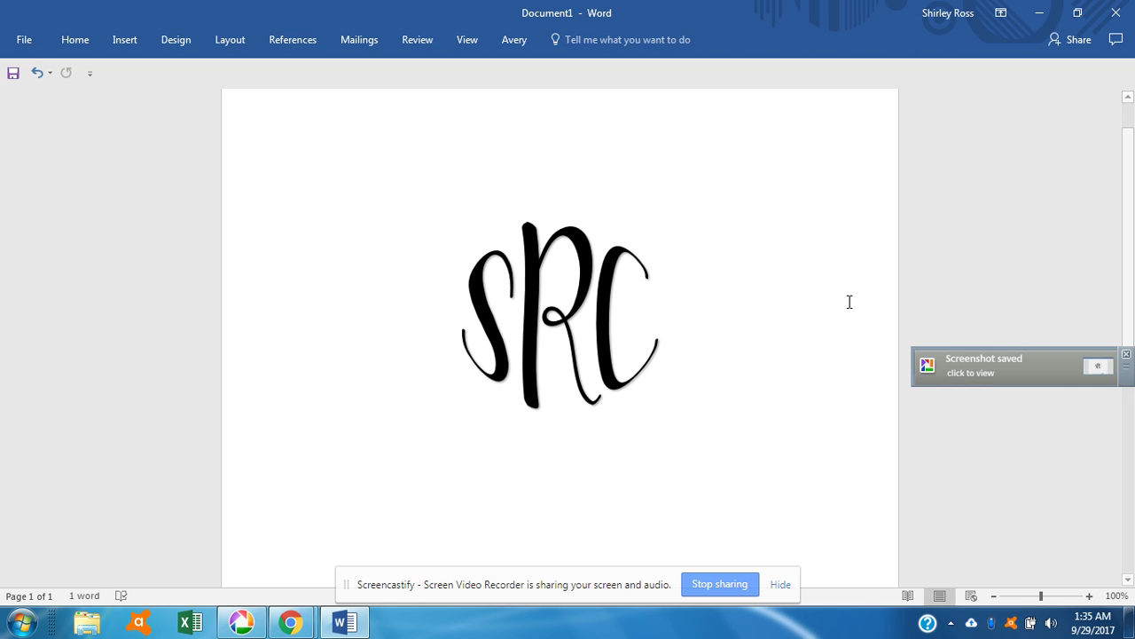
Open the saved full-screen capture in Picasa and crop it closely around the SRC monogram, about 384 x 318 pixels
left_click(1023, 363)
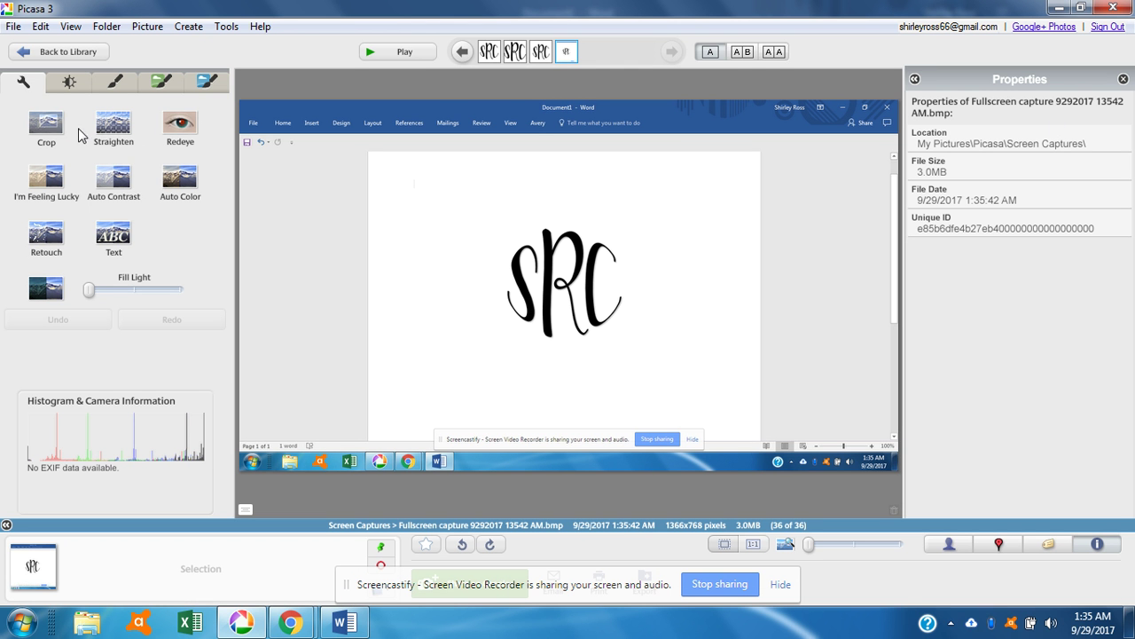
left_click(47, 124)
left_click_drag(469, 205, 654, 358)
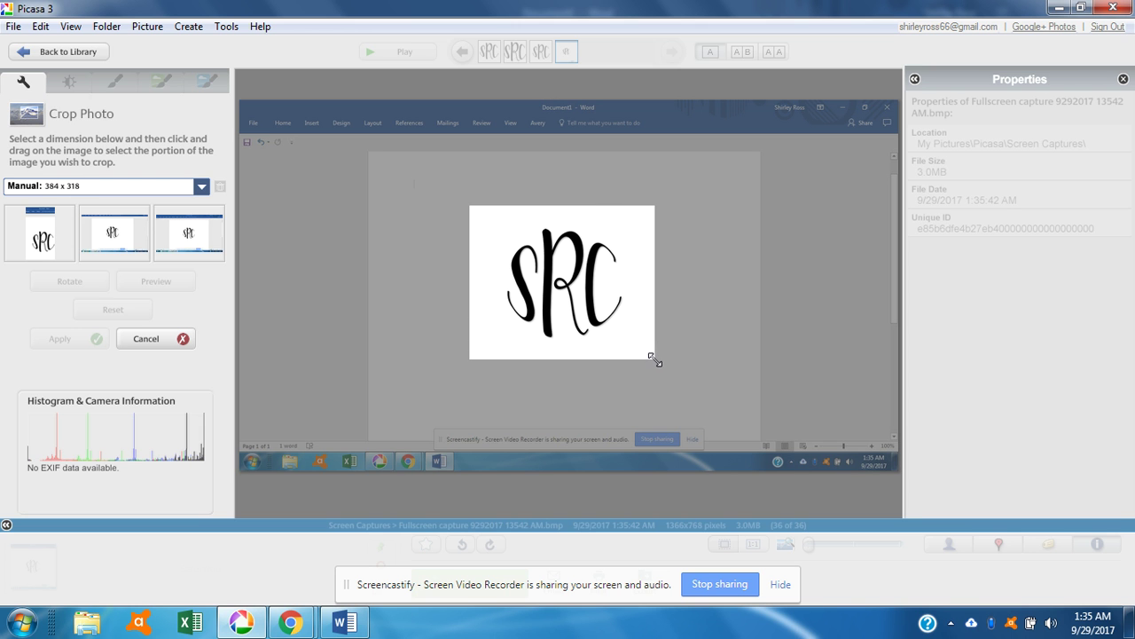
left_click(40, 342)
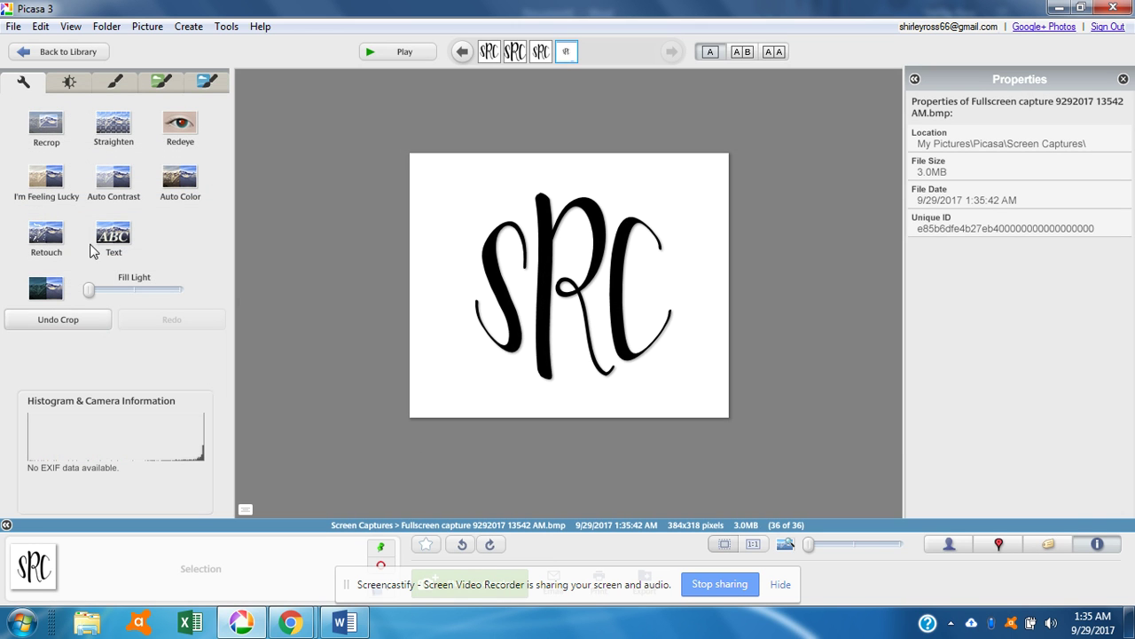
Save the cropped monogram picture to disk as a JPEG
left_click(14, 27)
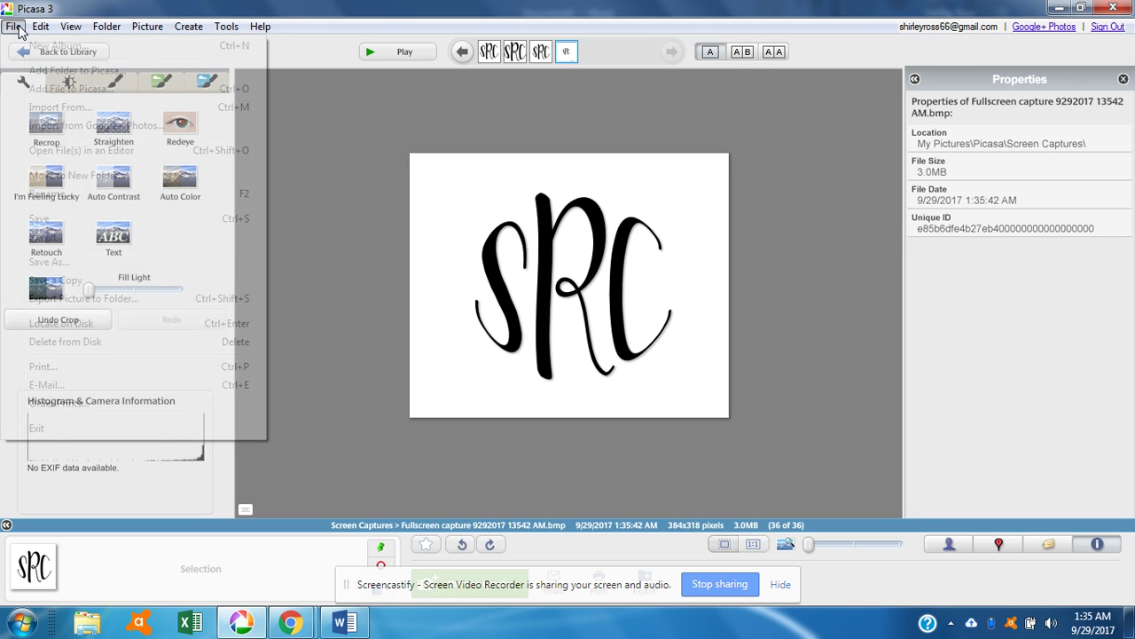
left_click(37, 222)
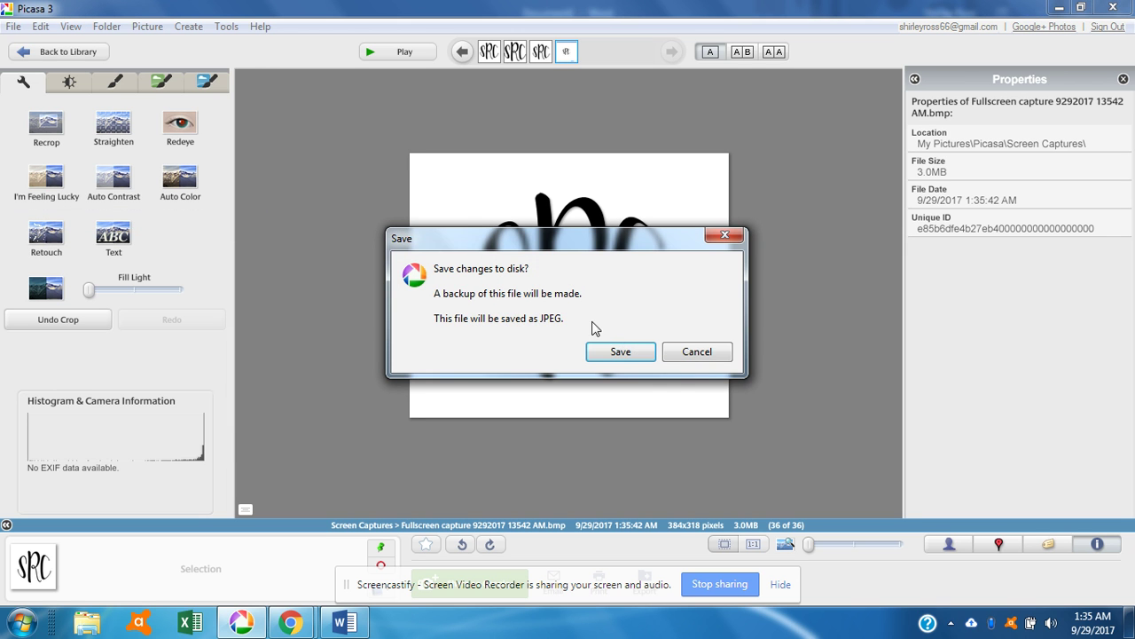
left_click(618, 350)
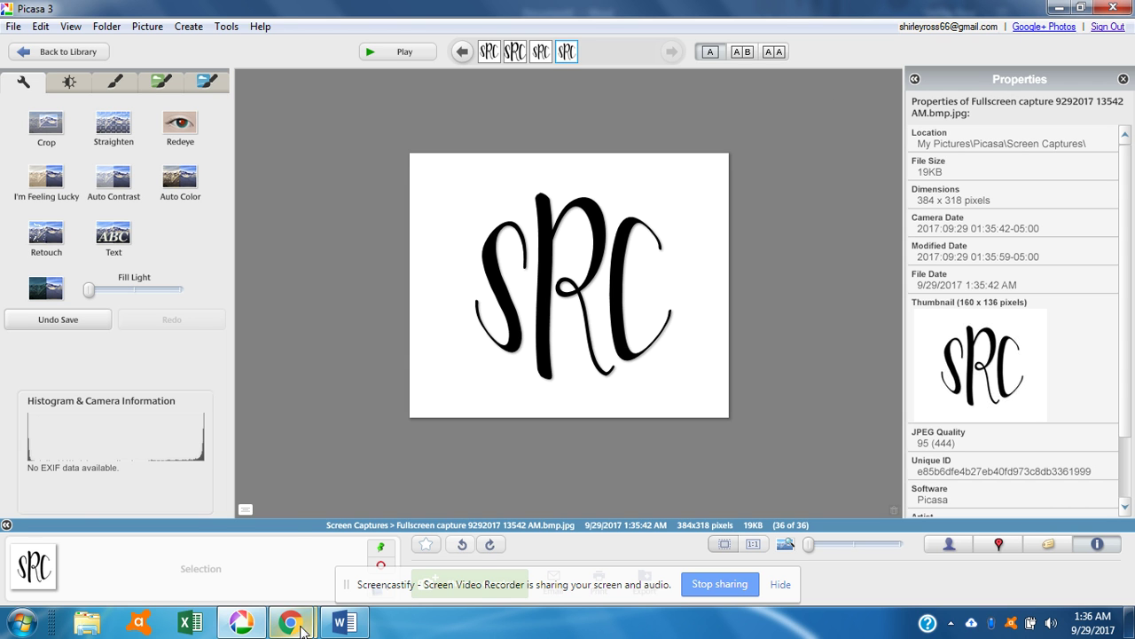
Switch to Cricut Design Space in Chrome and start uploading a new image
mouse_move(299, 630)
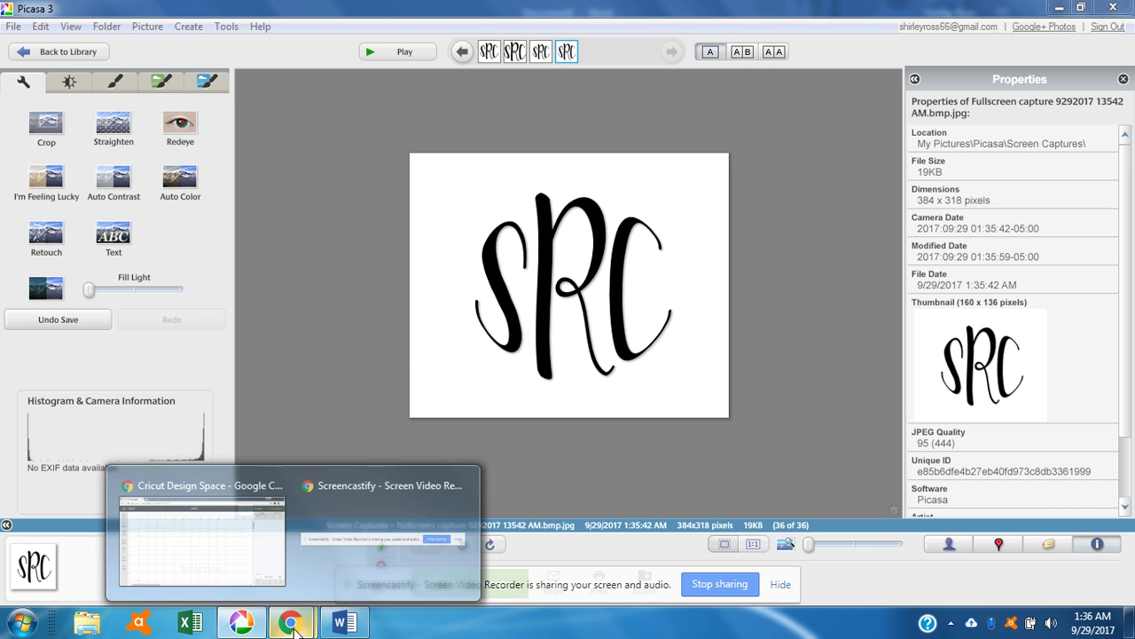
left_click(233, 484)
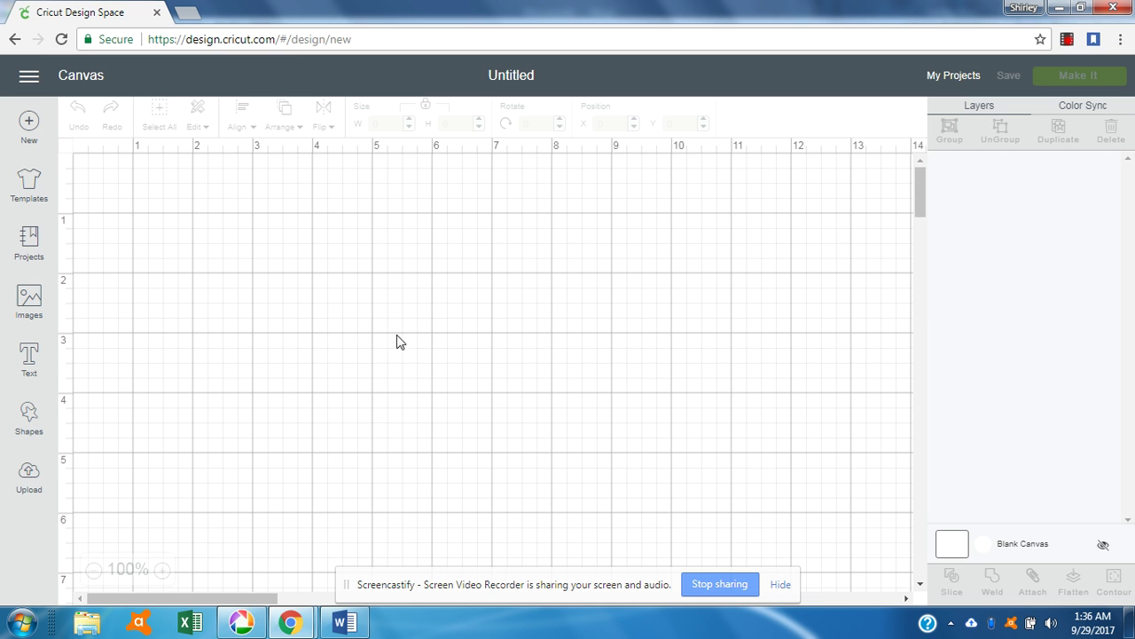
left_click(29, 480)
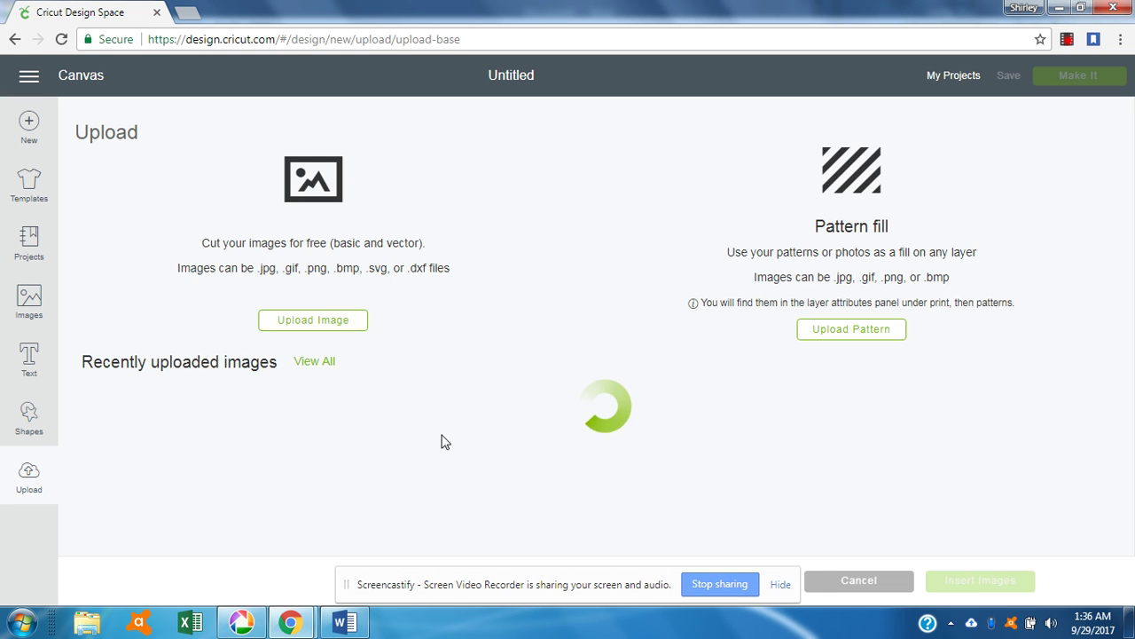
left_click(334, 325)
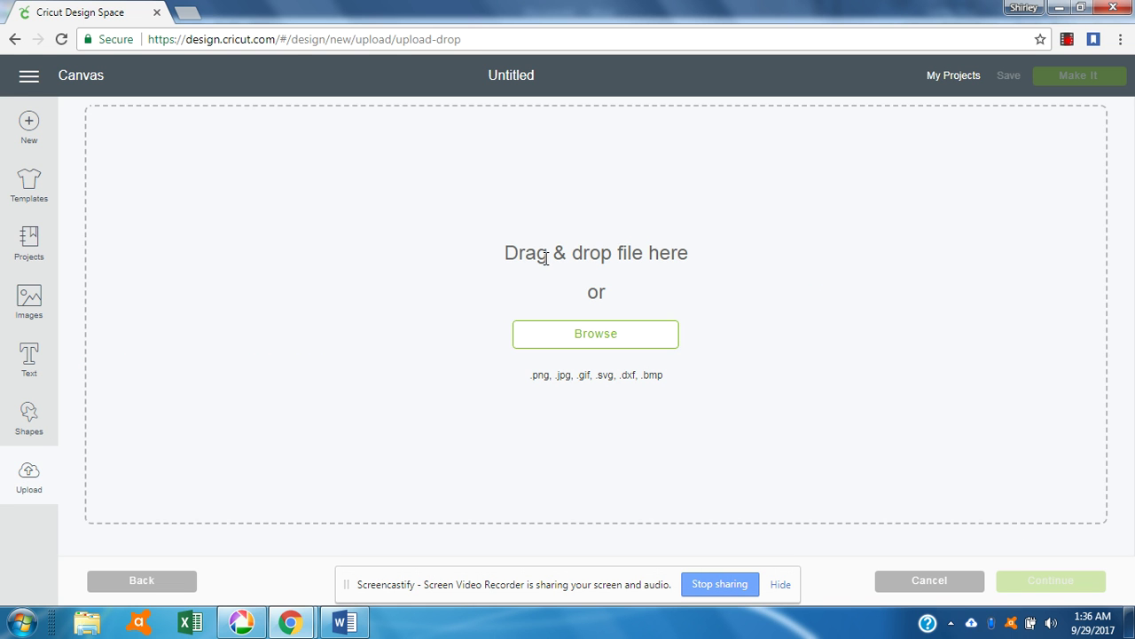
Add the newly cropped SRC monogram picture from the September 2017 folder of the Pictures library to the image upload area
left_click(622, 335)
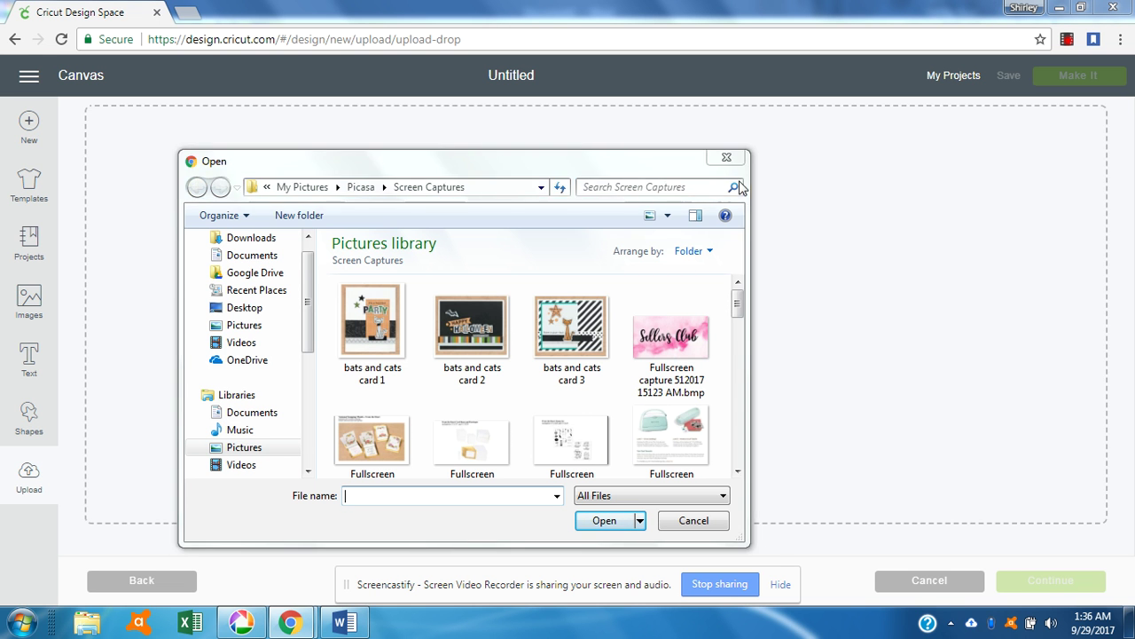
left_click(727, 157)
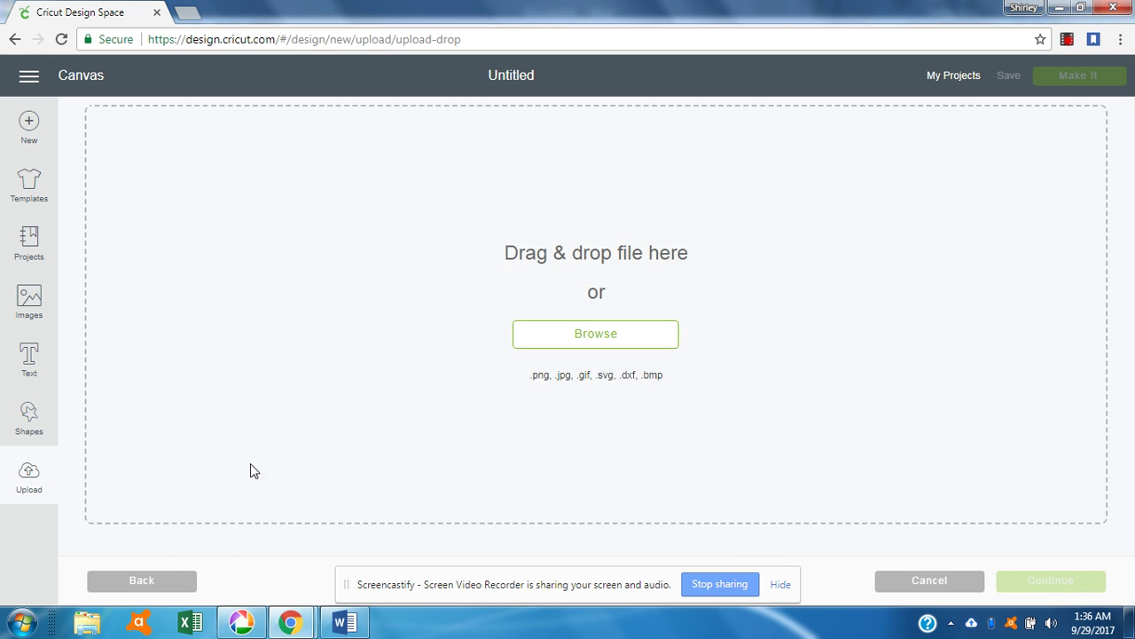
left_click(86, 626)
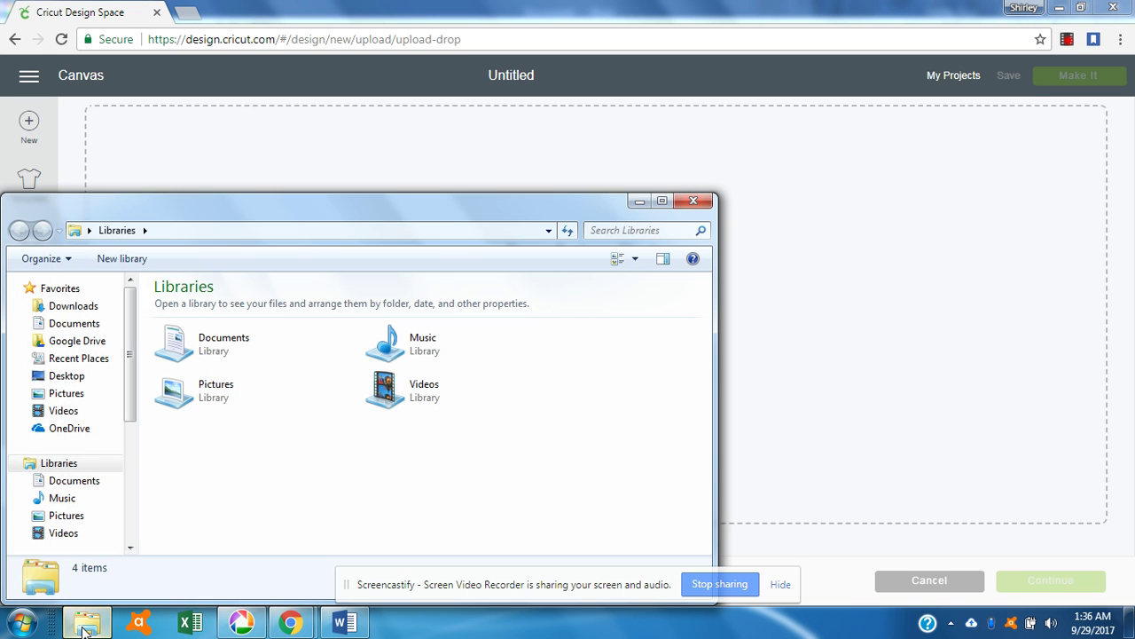
left_click(62, 517)
double_click(487, 387)
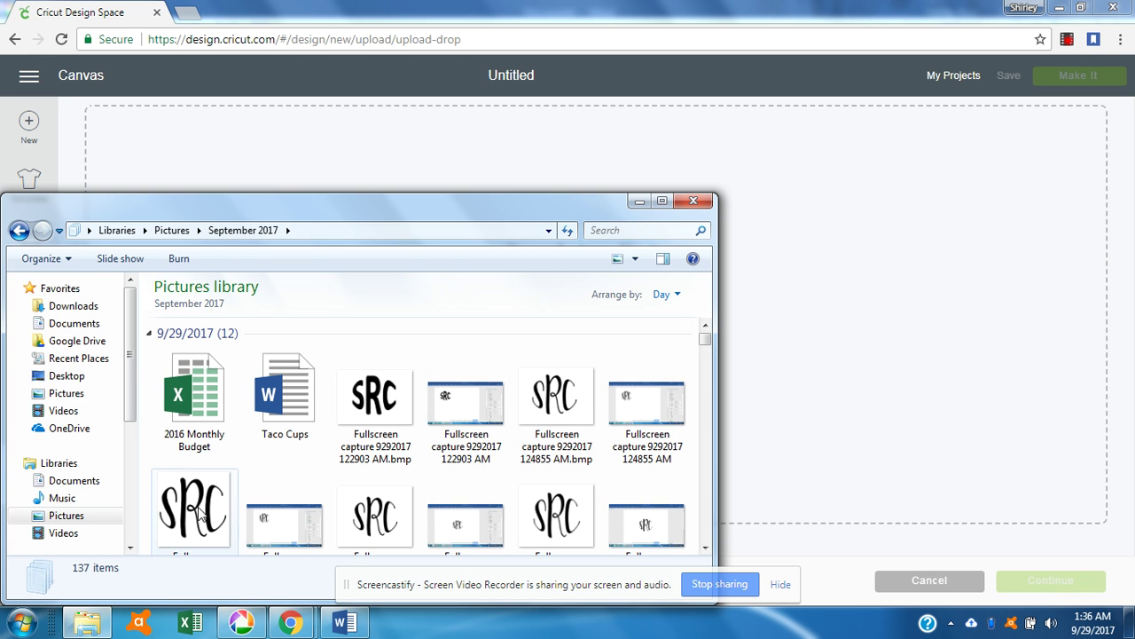
left_click_drag(195, 510, 858, 299)
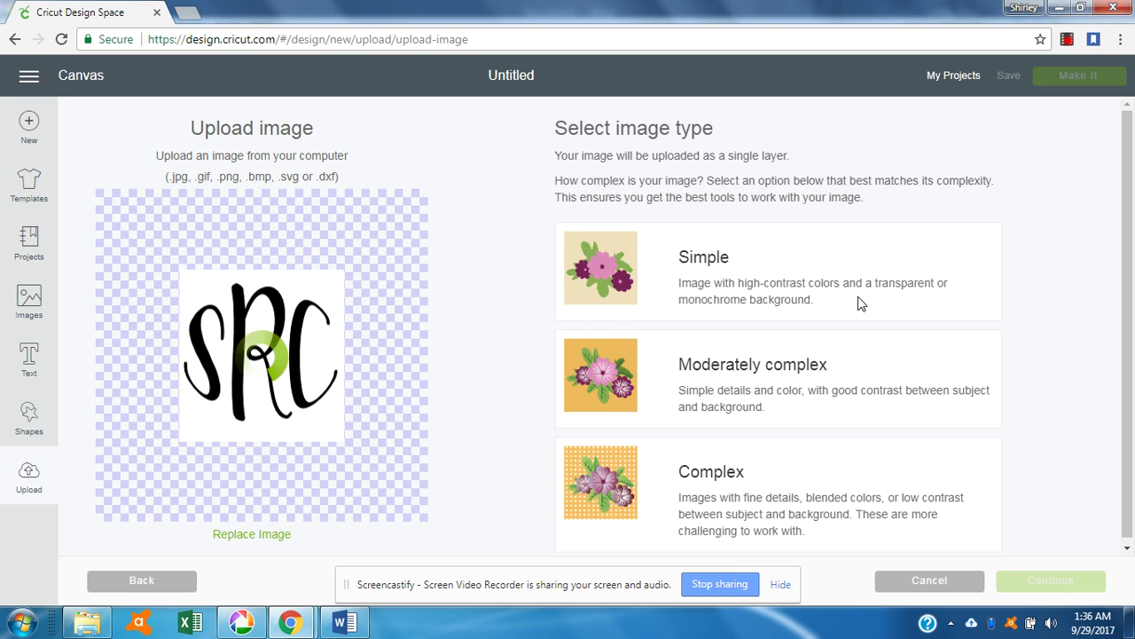
Classify the picture as Simple and erase its white background around the letters and inside the R's loop, checking the cut preview
left_click(796, 284)
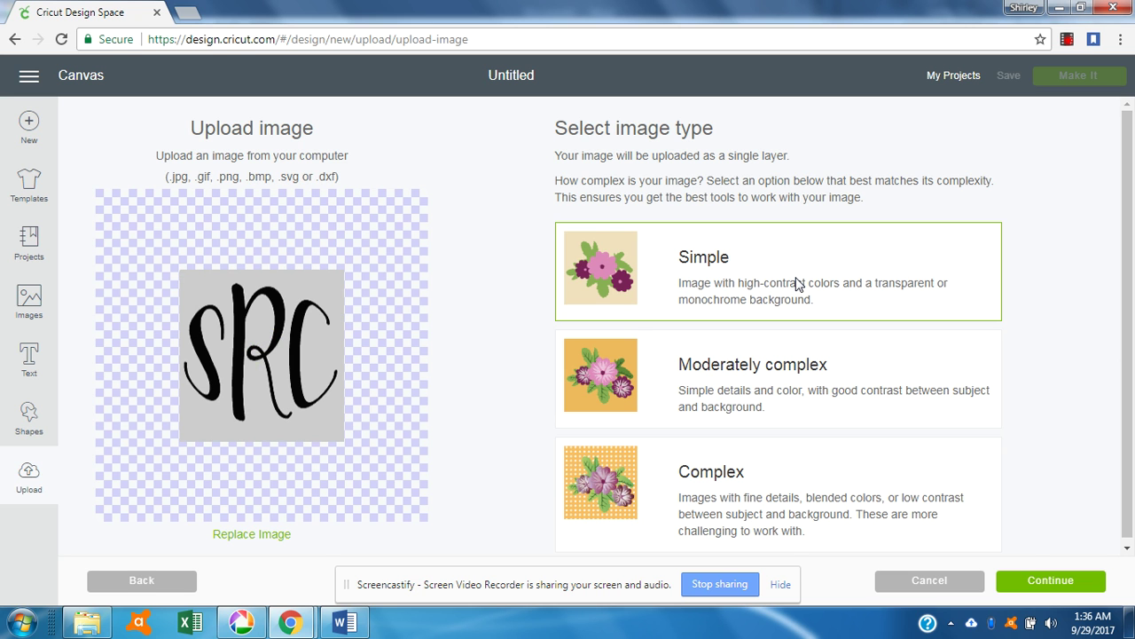
left_click(1048, 585)
left_click(744, 267)
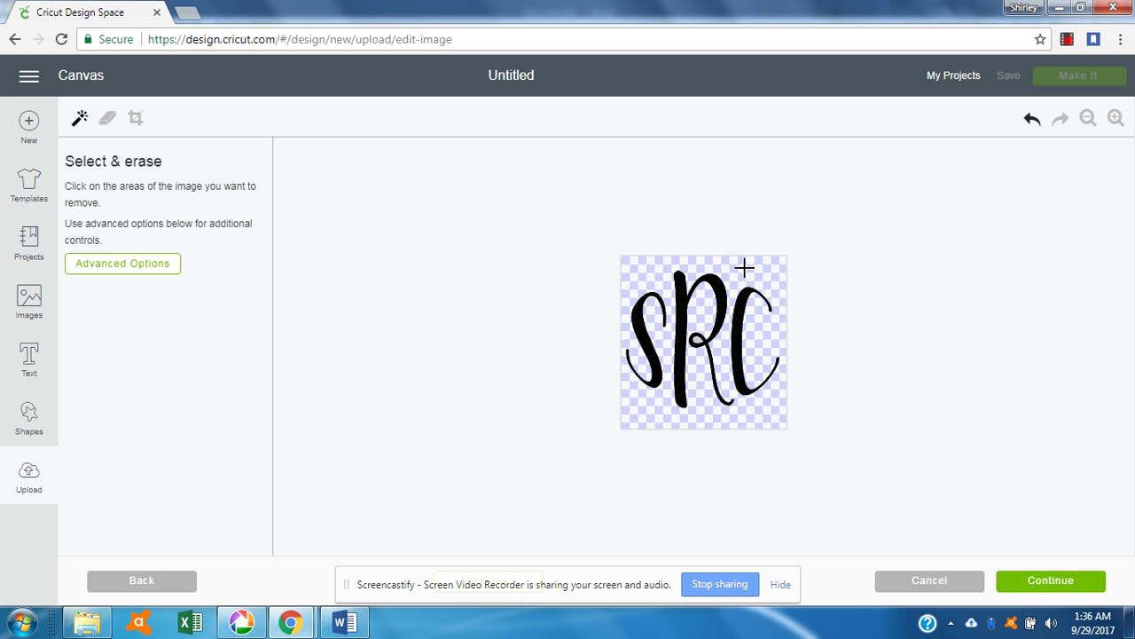
left_click(699, 339)
left_click(779, 584)
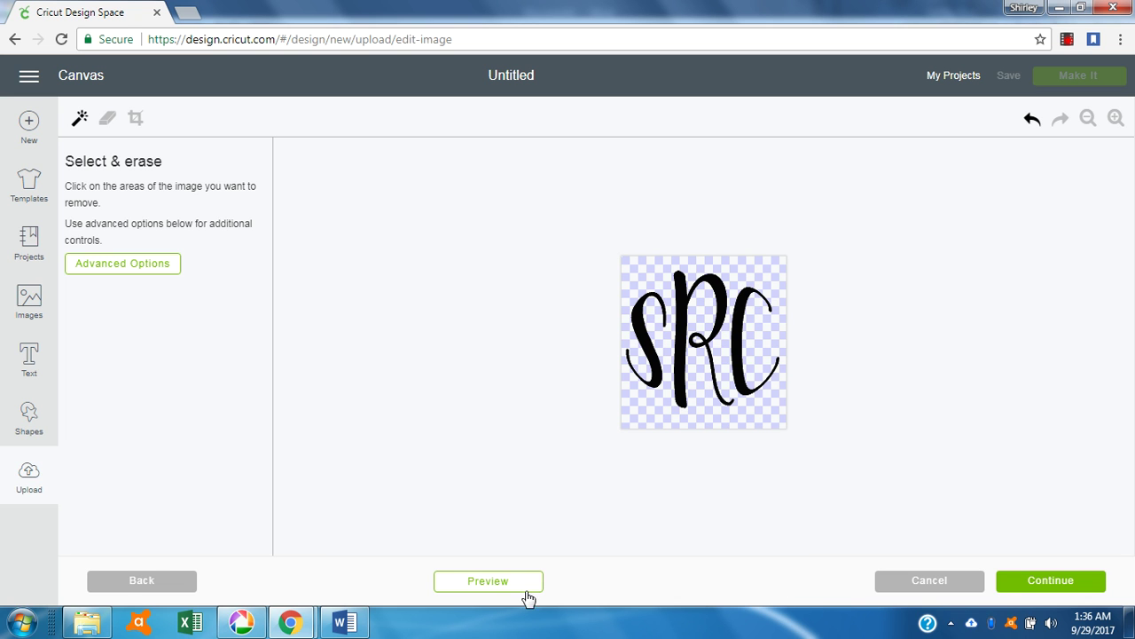
left_click(498, 586)
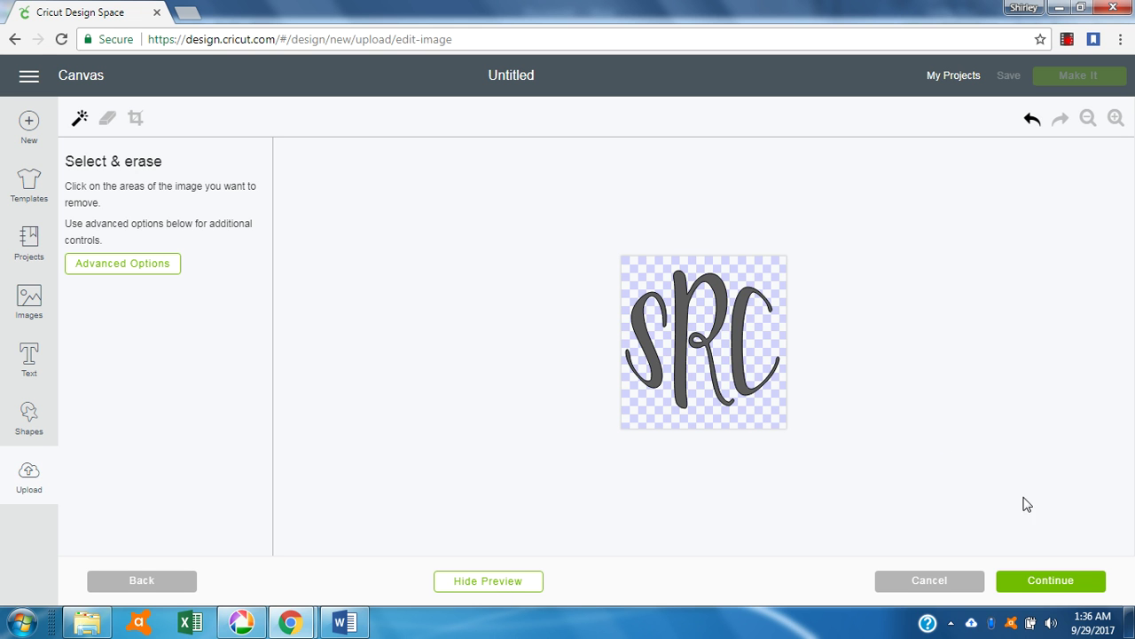
left_click(1036, 584)
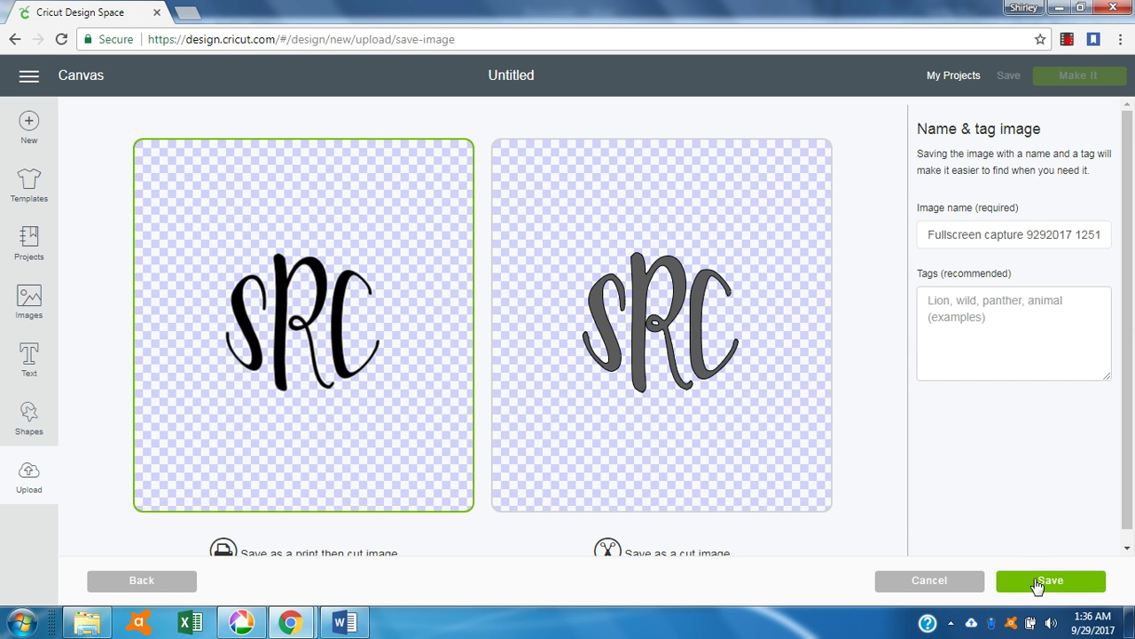
Choose to save the SRC monogram as a cut image instead of a print then cut image
left_click(741, 219)
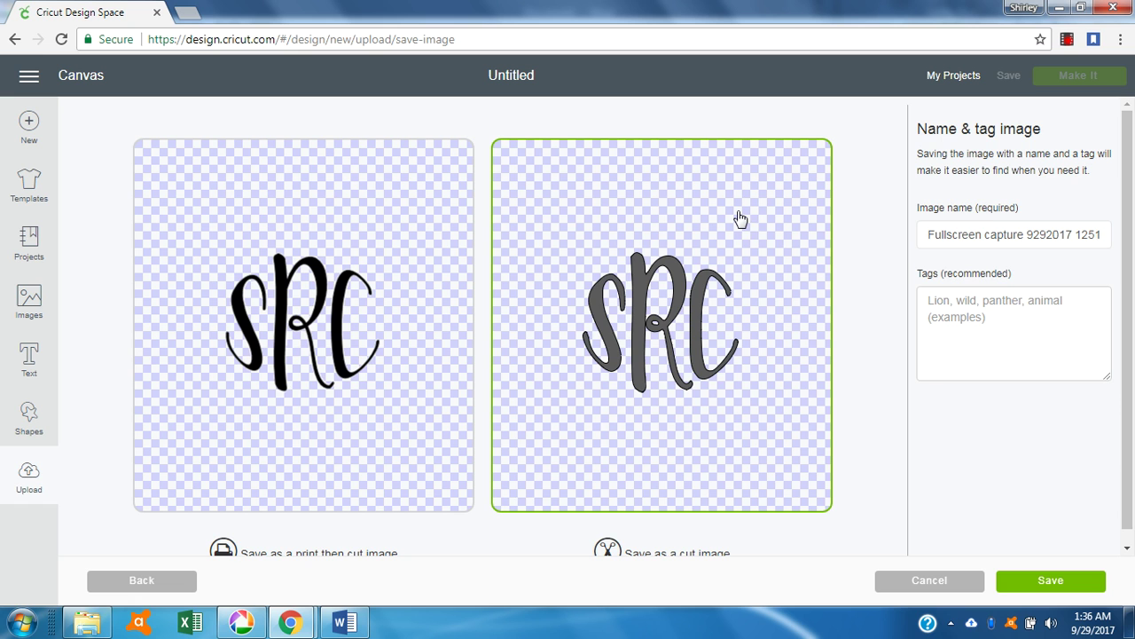
left_click_drag(925, 234, 1134, 237)
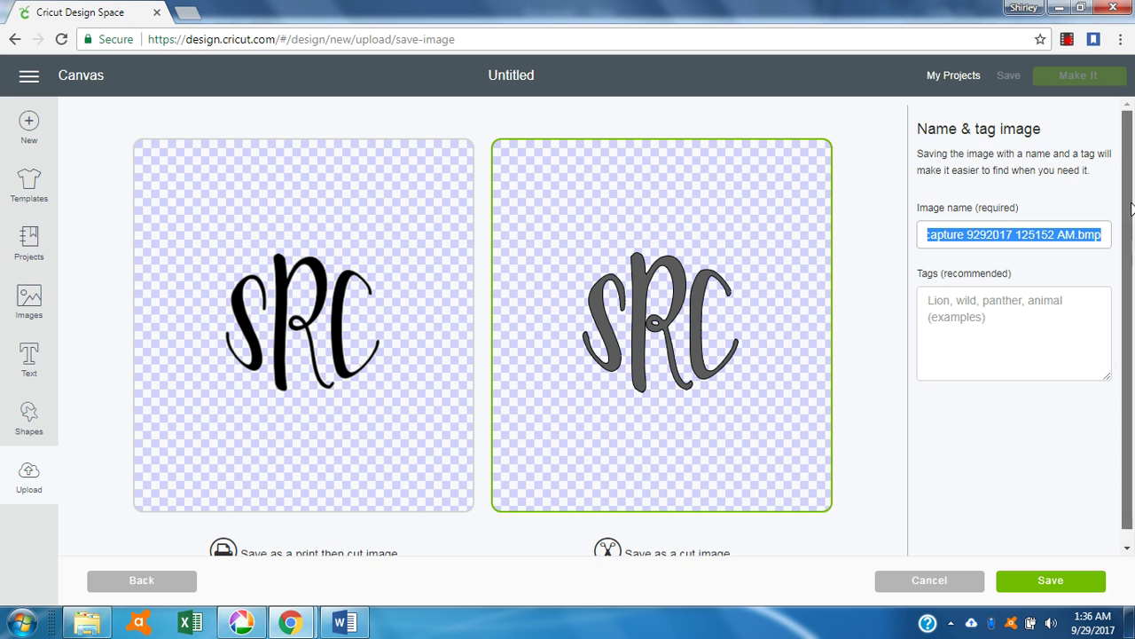
scroll(1132, 268, "down", 1)
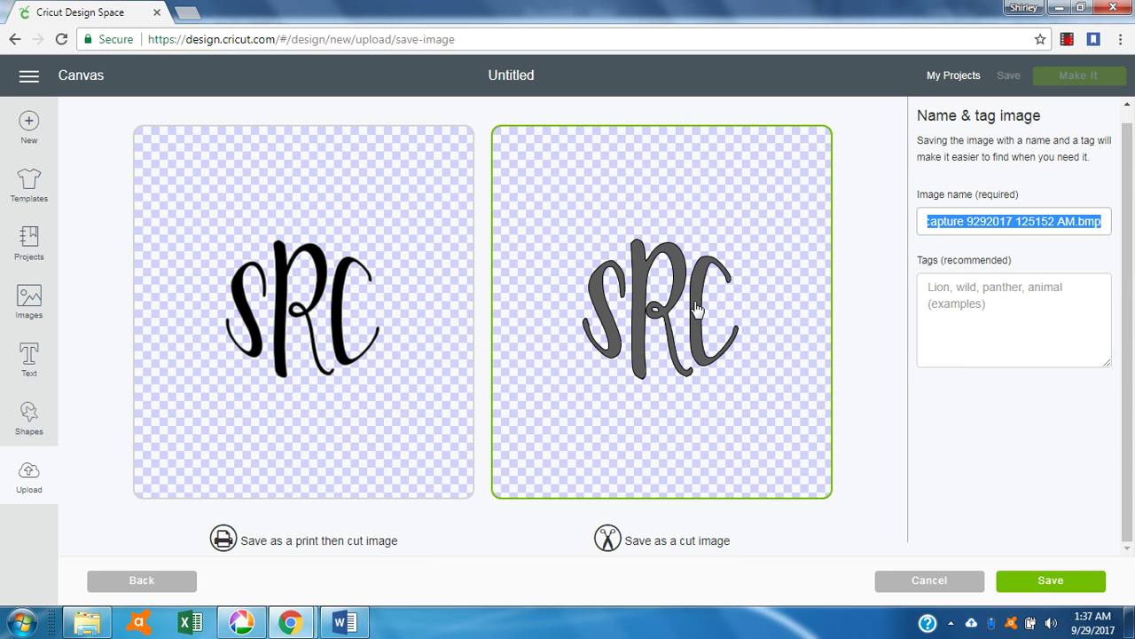
left_click(777, 245)
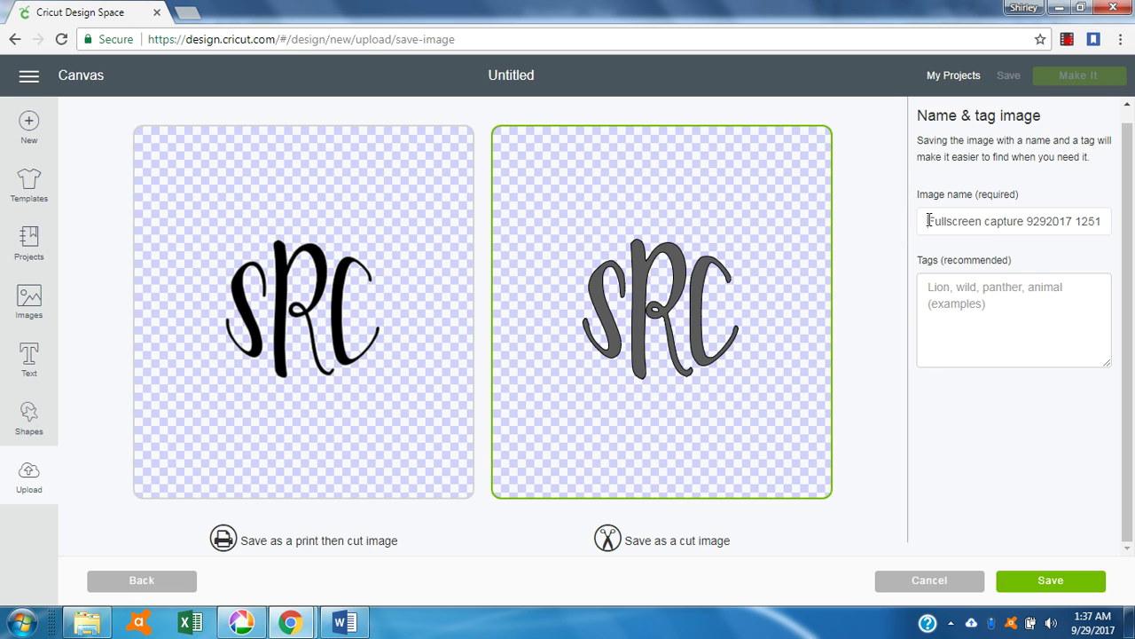
Name the cut image "Monogram src", tag it "mono" and save the upload
left_click_drag(929, 220, 1133, 203)
key("BackSpace")
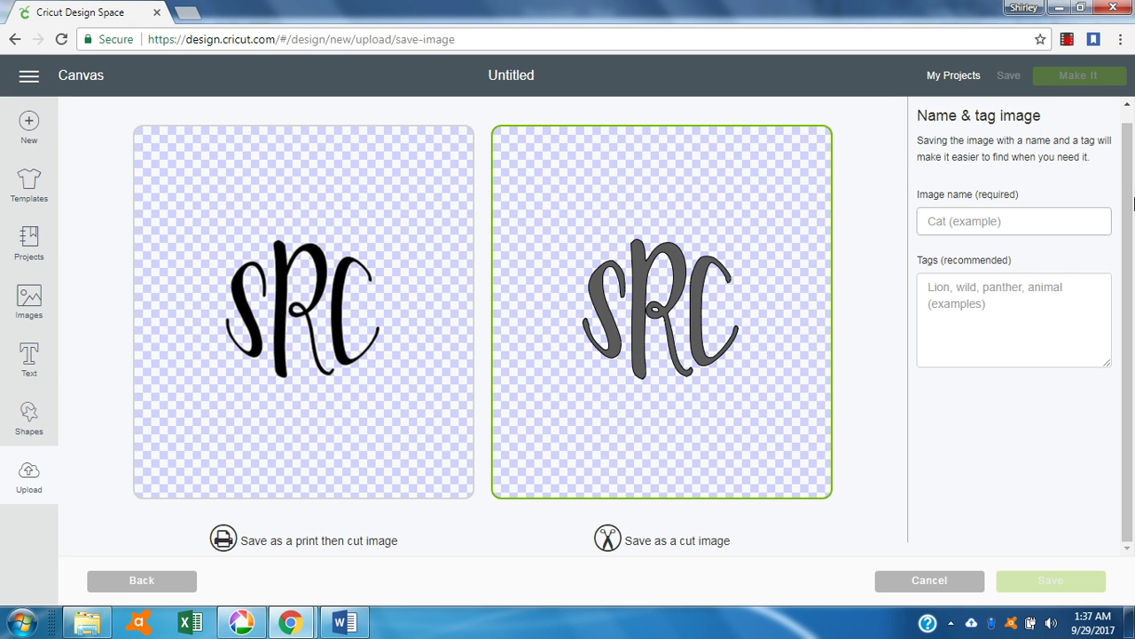
type("Monogram")
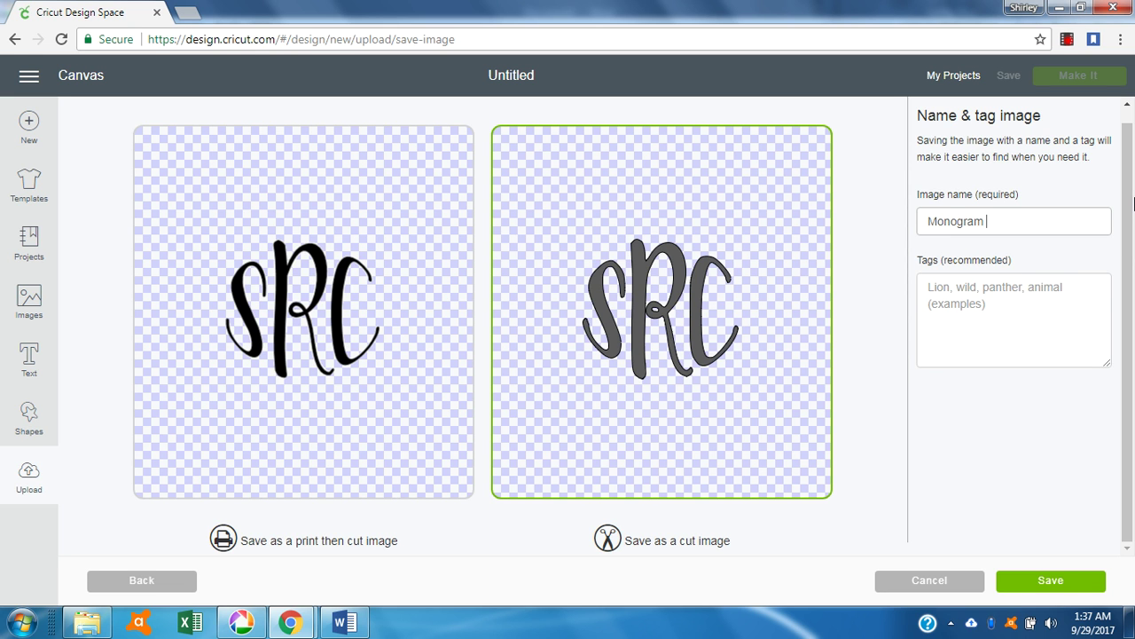
left_click(992, 298)
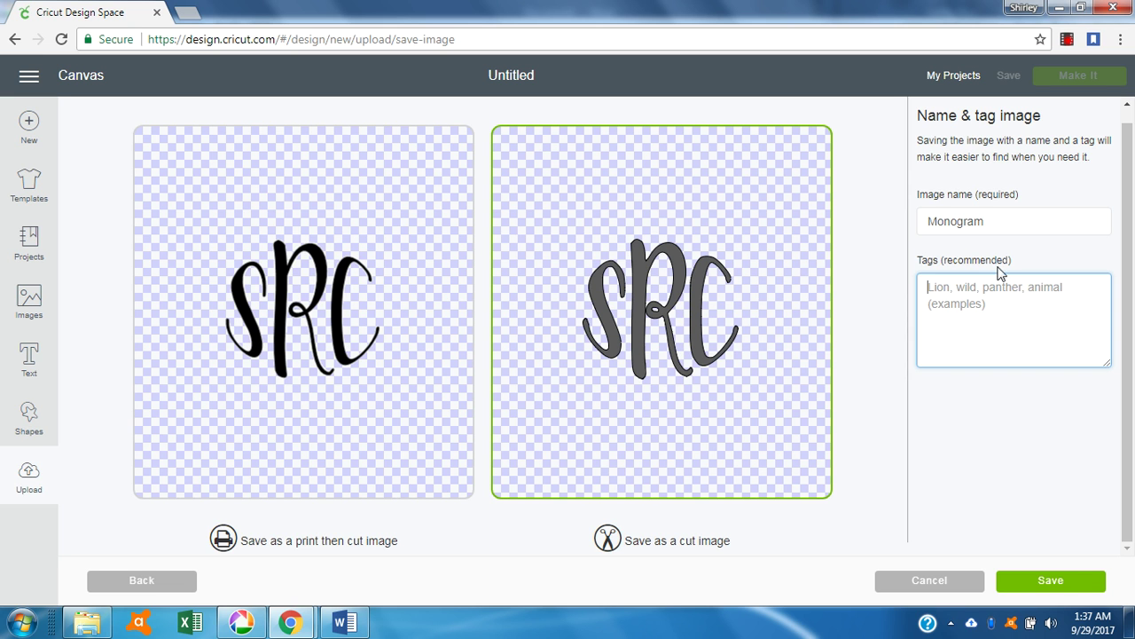
left_click(1001, 222)
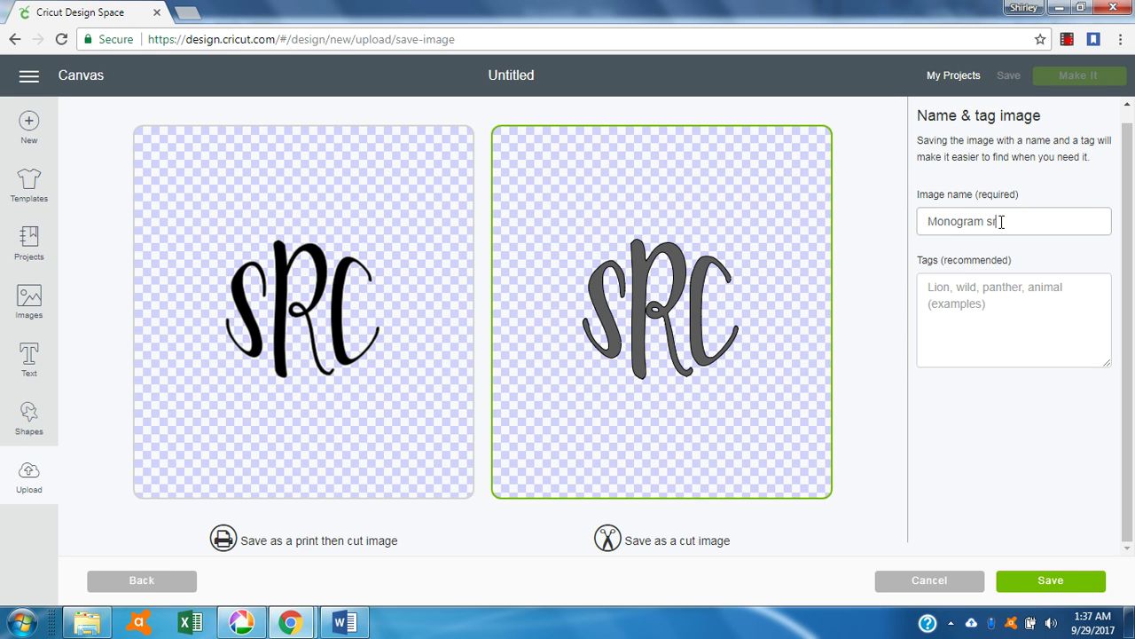
left_click(970, 278)
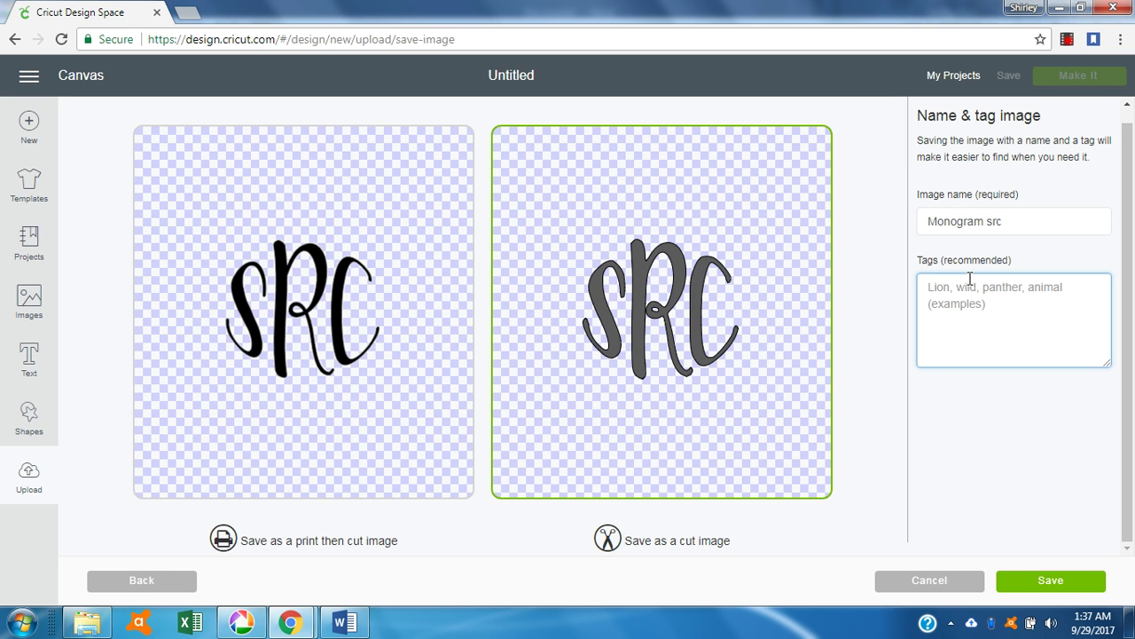
type("mono")
left_click(1037, 583)
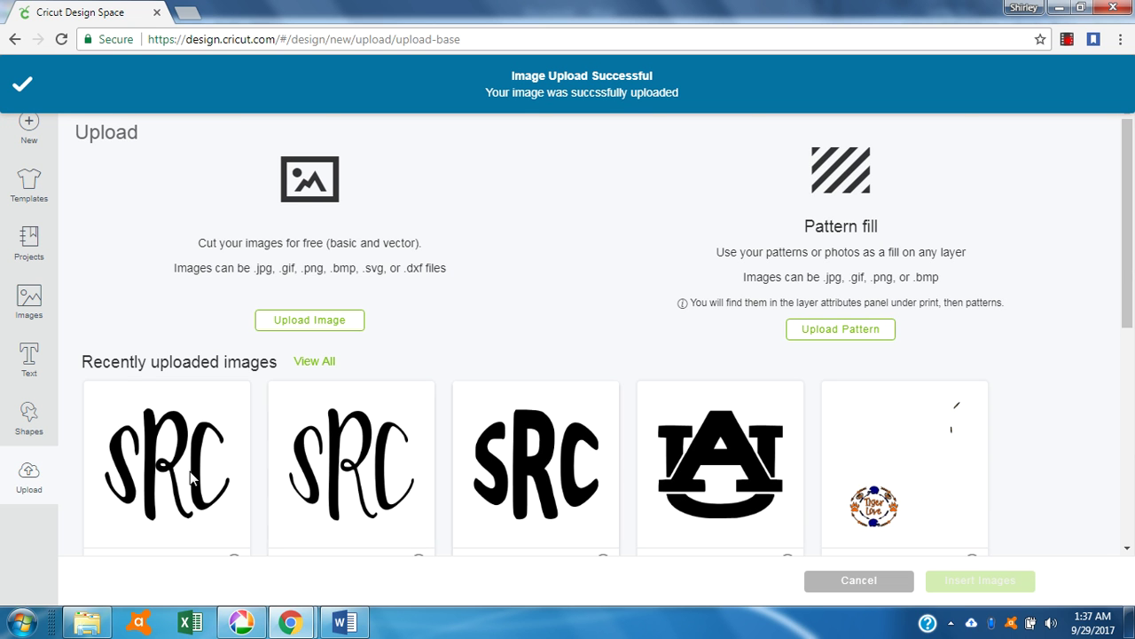
Insert the second recently uploaded SRC script monogram at about 2.31 x 2.07 in, placed near X 12.6, Y 5.49 on the canvas
left_click(365, 460)
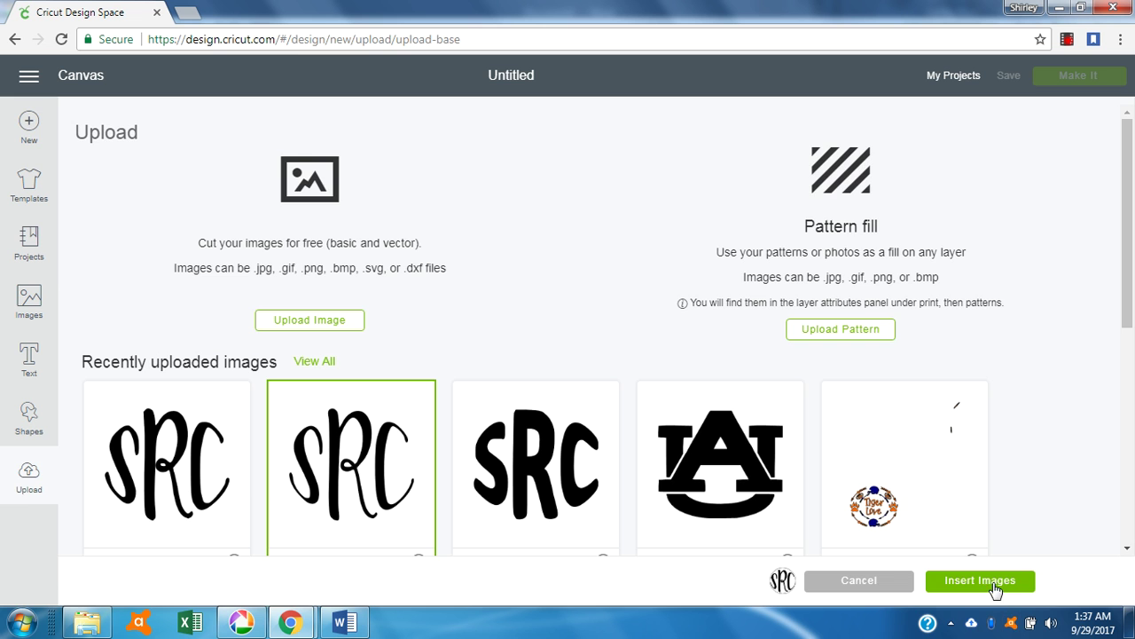
left_click(992, 581)
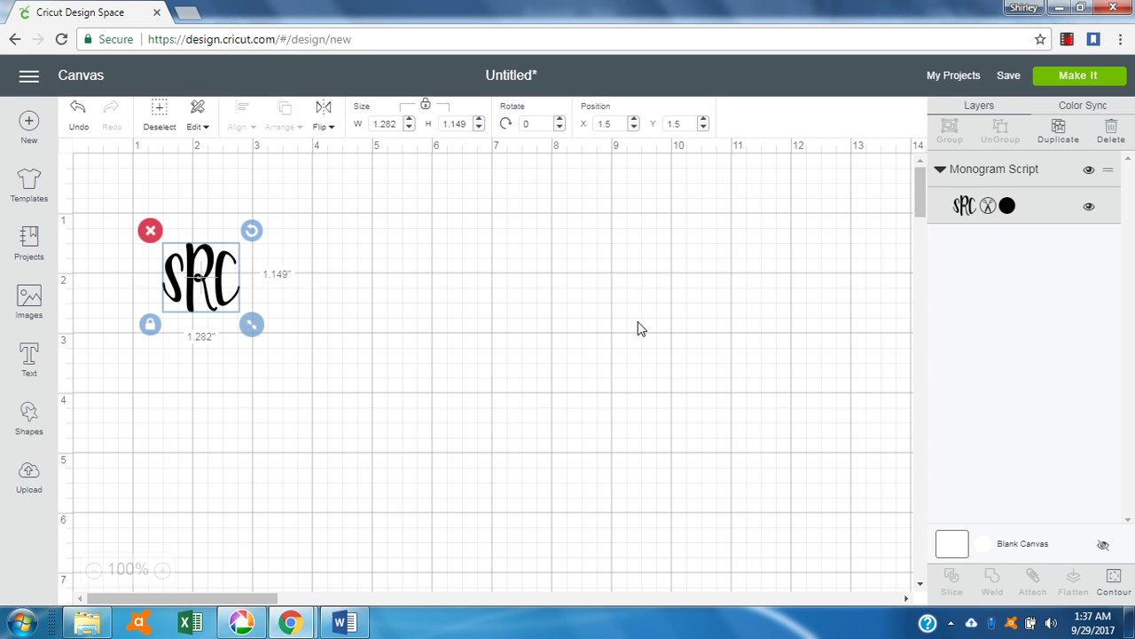
left_click_drag(254, 325, 487, 536)
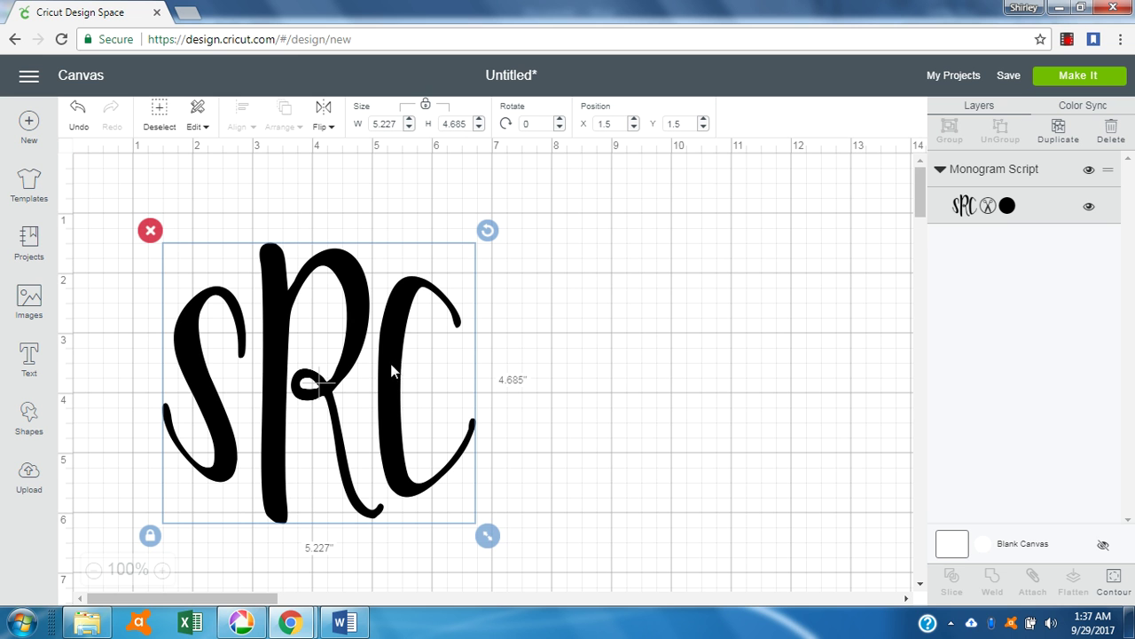
left_click_drag(487, 535, 314, 381)
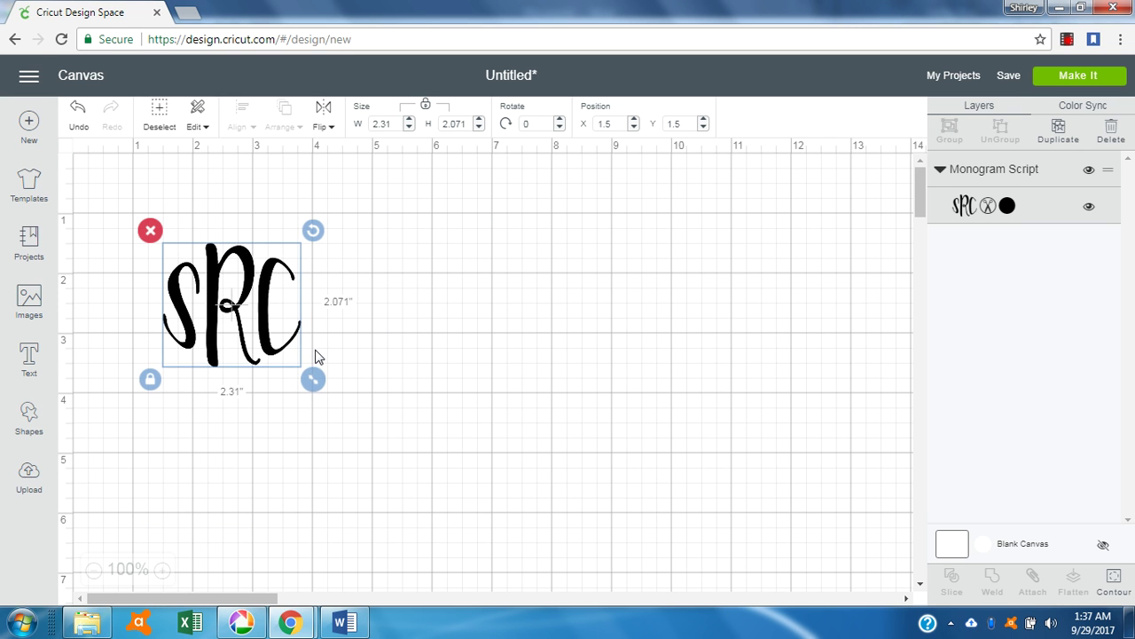
left_click_drag(246, 263, 1023, 557)
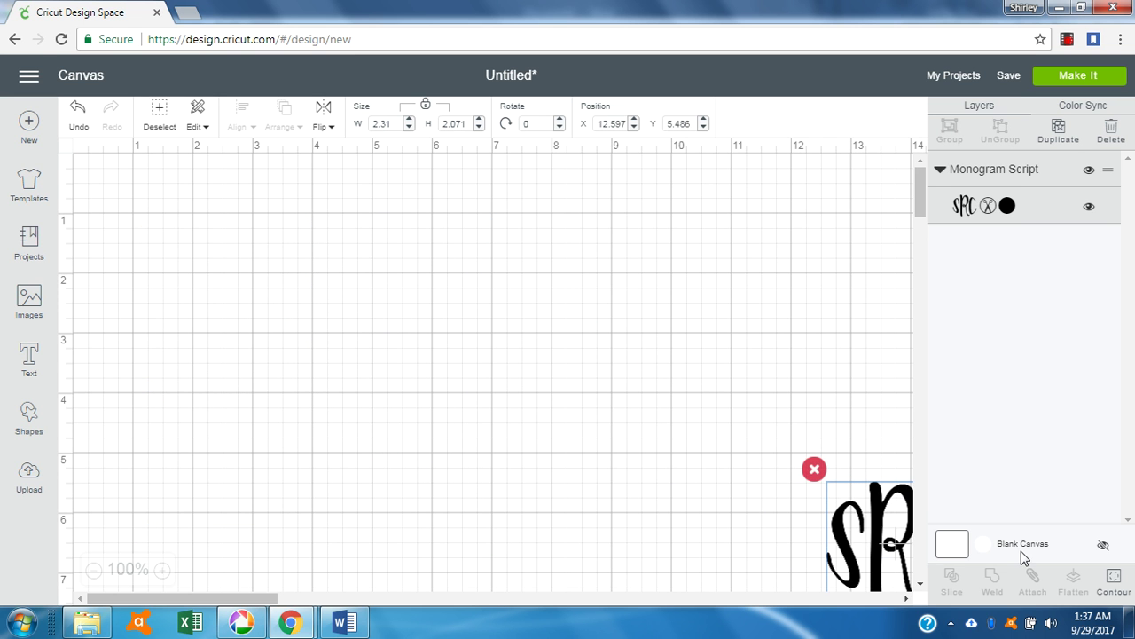
left_click(417, 356)
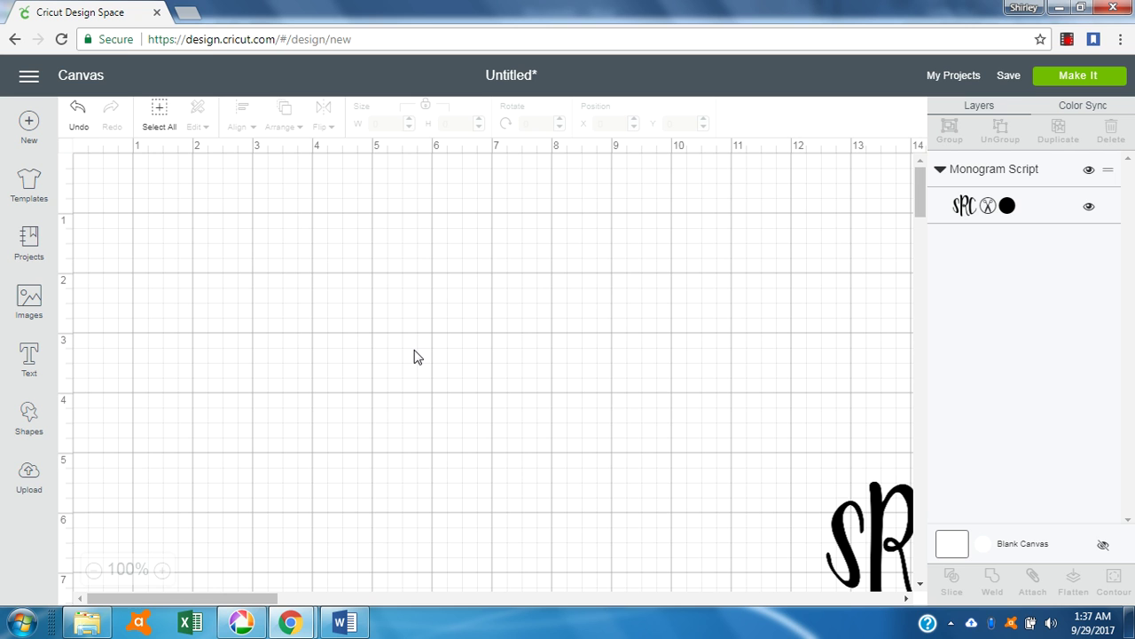
Add the text "src" to the canvas in the MONOGRAMOS font
left_click(30, 359)
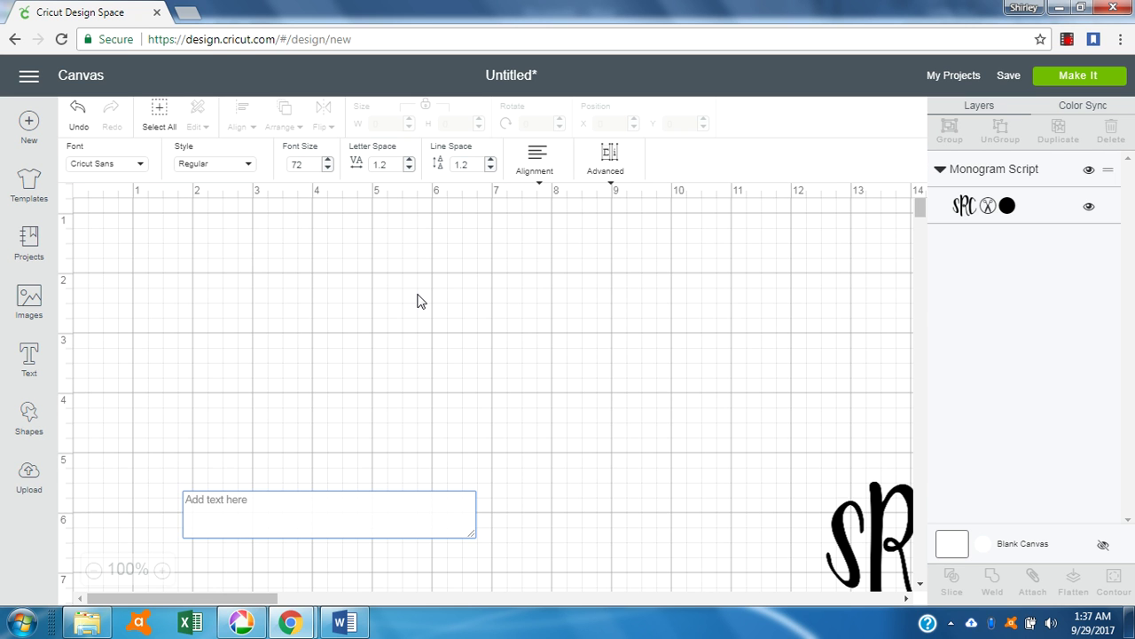
left_click(143, 169)
left_click(632, 127)
type("mono")
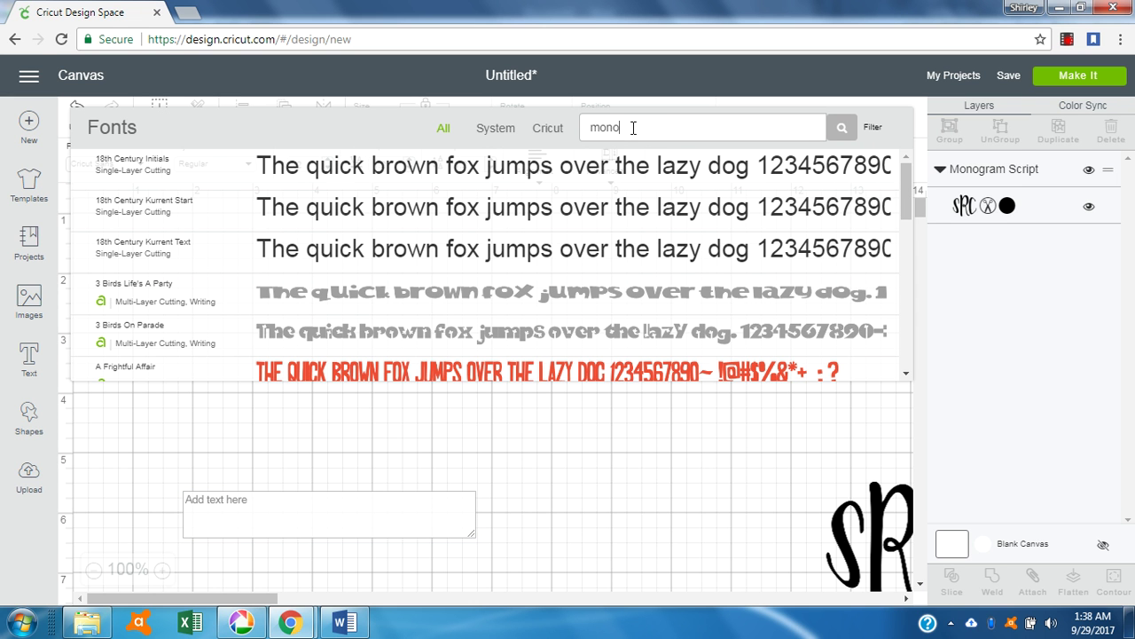
type("gramos")
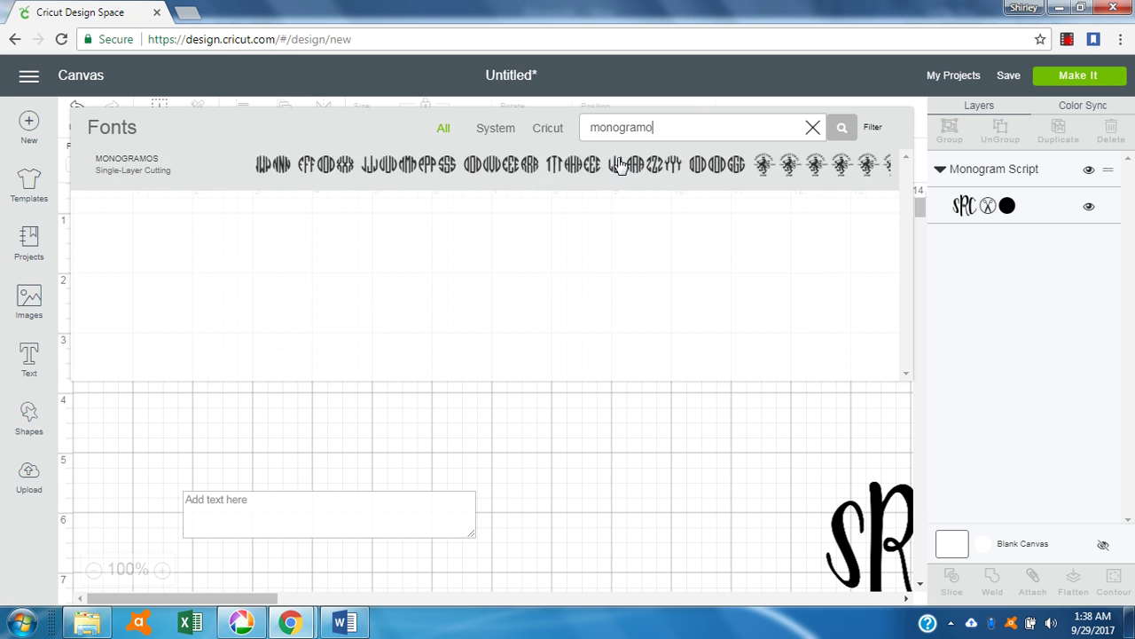
left_click(618, 165)
left_click(295, 511)
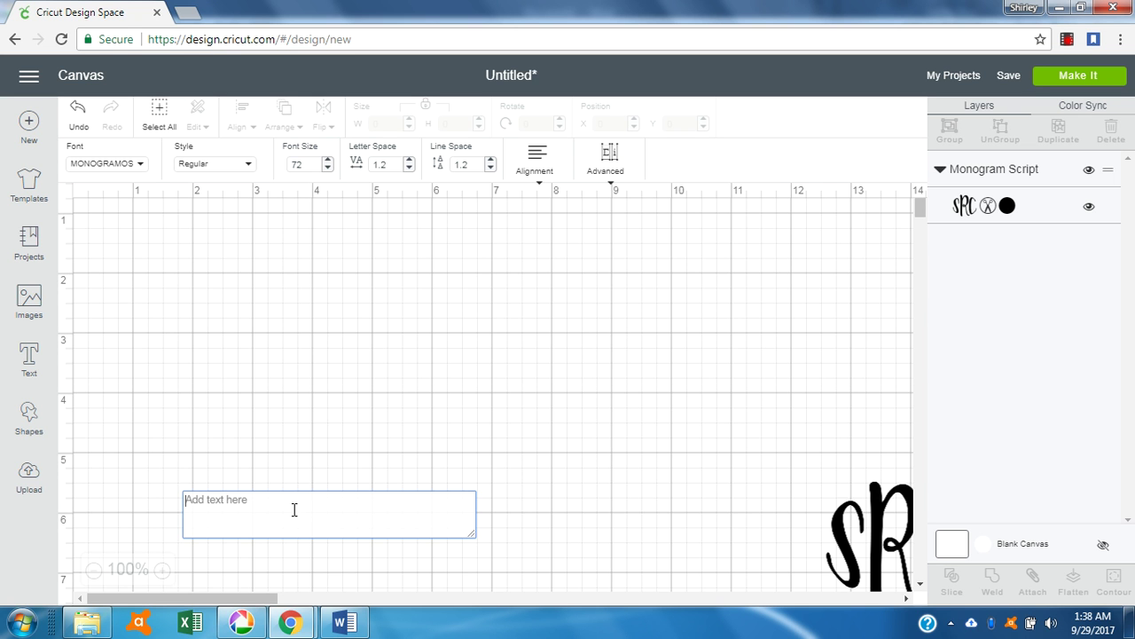
type("src")
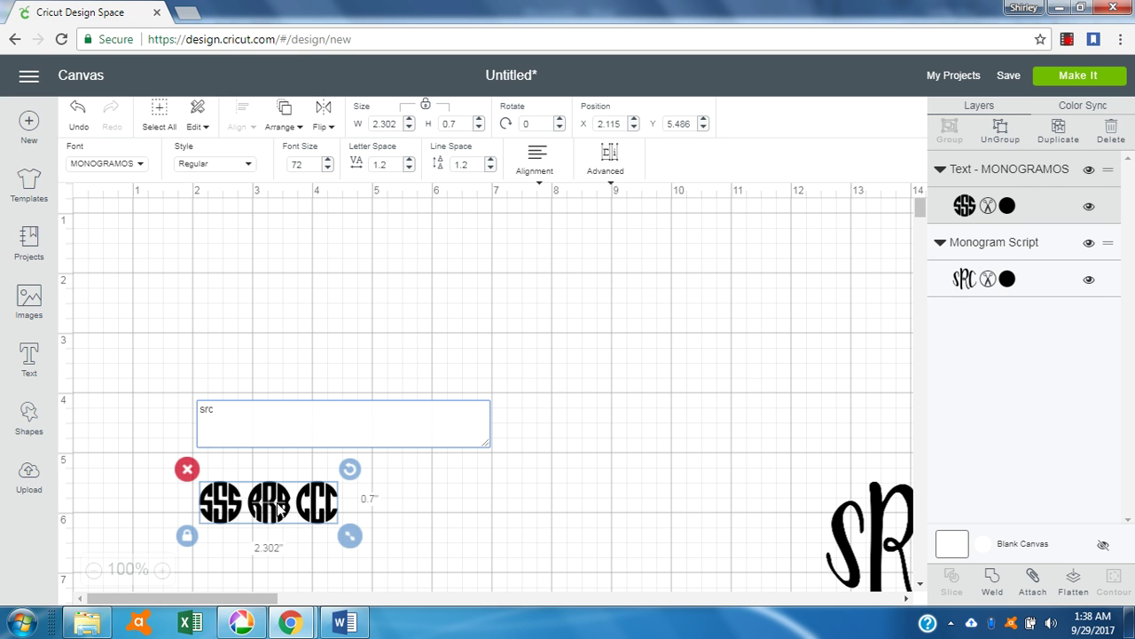
Move the MONOGRAMOS text up to about X 4.8, Y 1.39 and enlarge it to about 3.78 x 1.15 in
left_click(278, 506)
left_click_drag(274, 508, 434, 263)
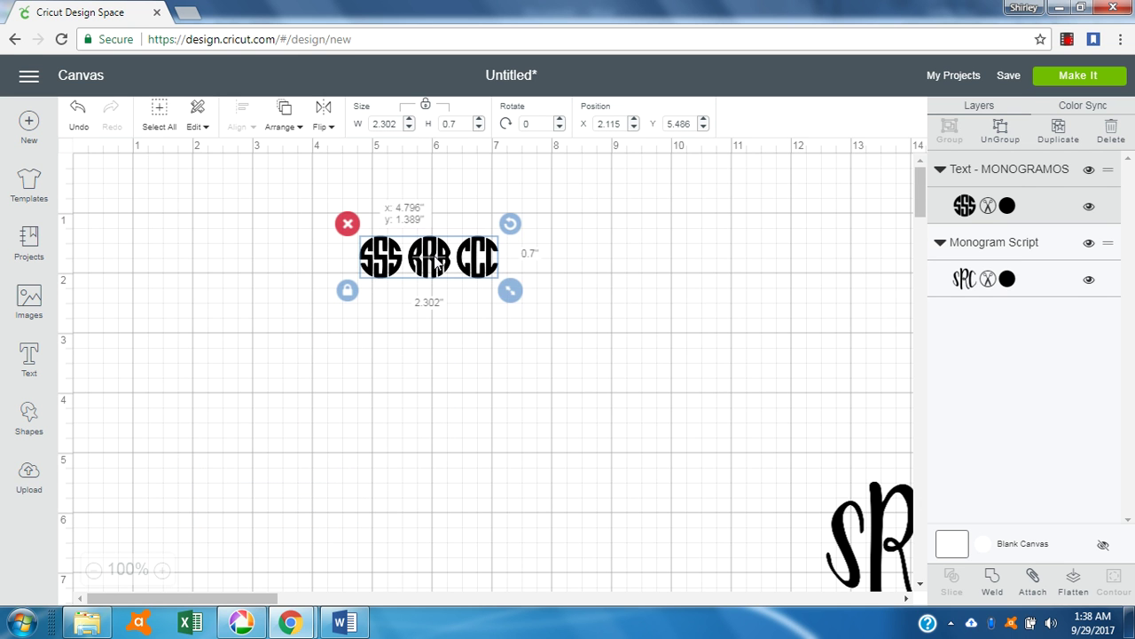
left_click_drag(510, 290, 596, 363)
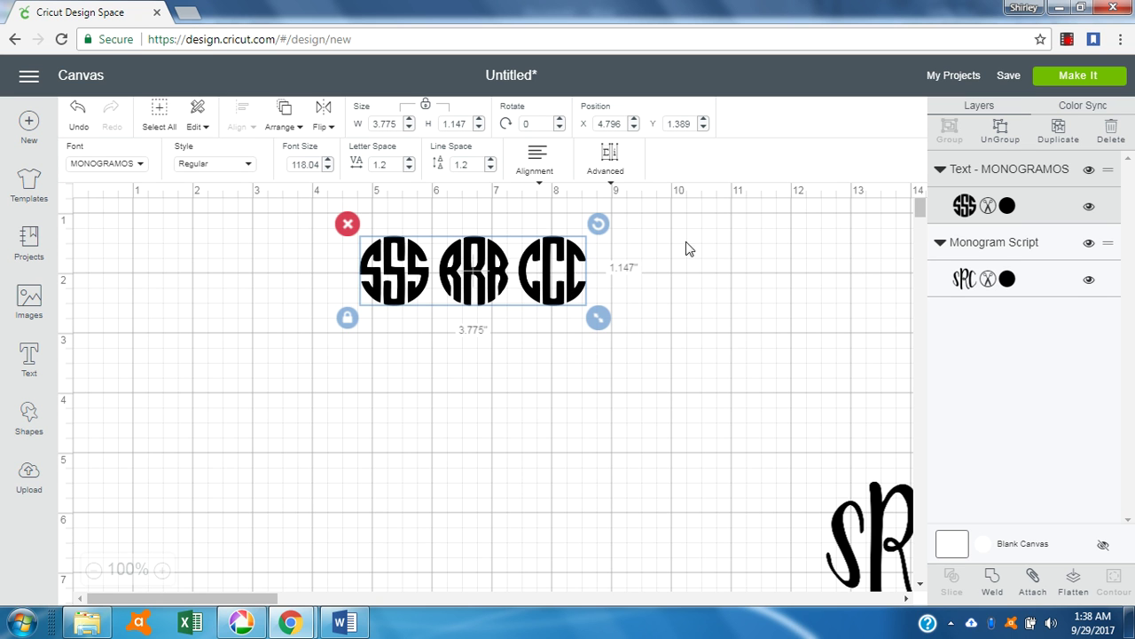
Ungroup the MONOGRAMOS text into separate letters and move the SSS circle away to about X 1.66, Y 2.36
left_click(1000, 135)
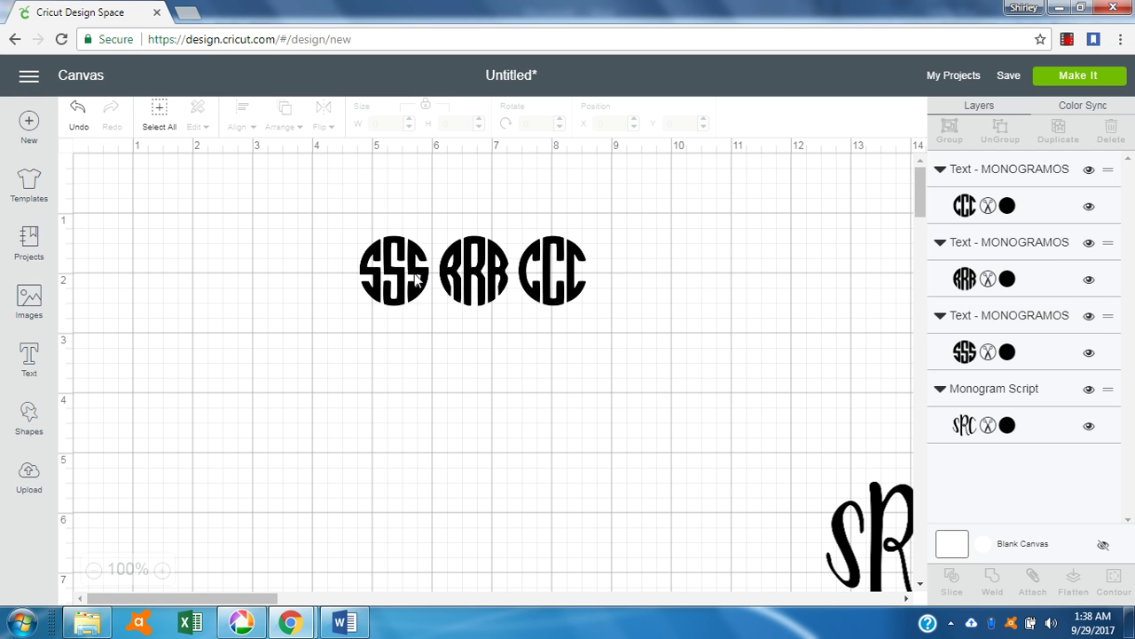
left_click(391, 282)
left_click_drag(389, 282, 200, 340)
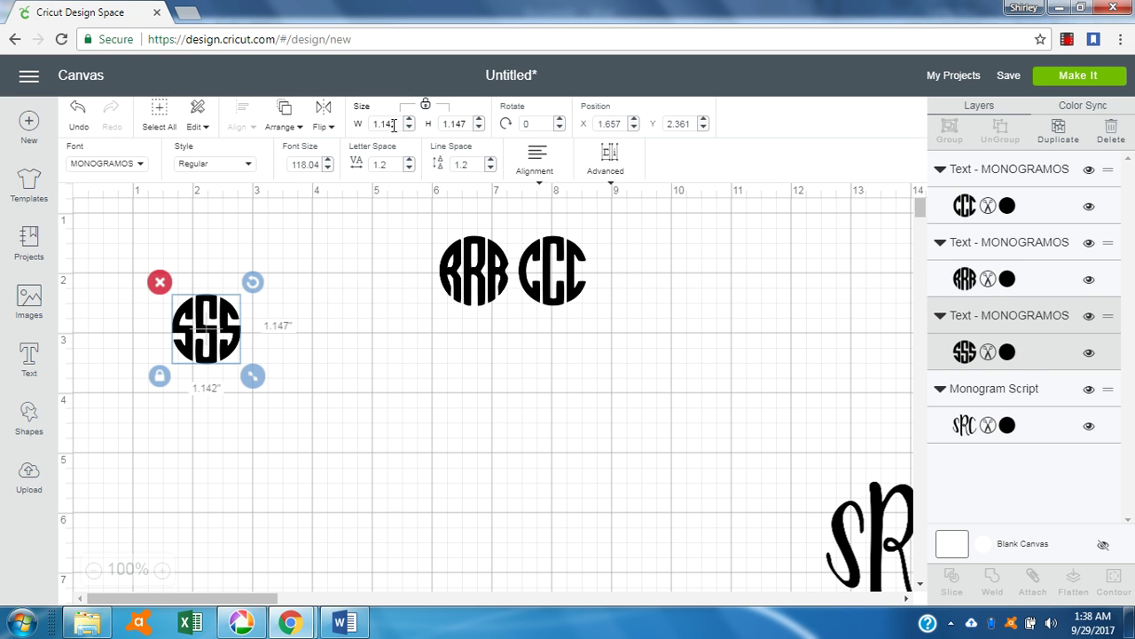
Set the height of the SSS circle and the RRR circle to 3 in each
left_click(470, 123)
type("3")
key("Return")
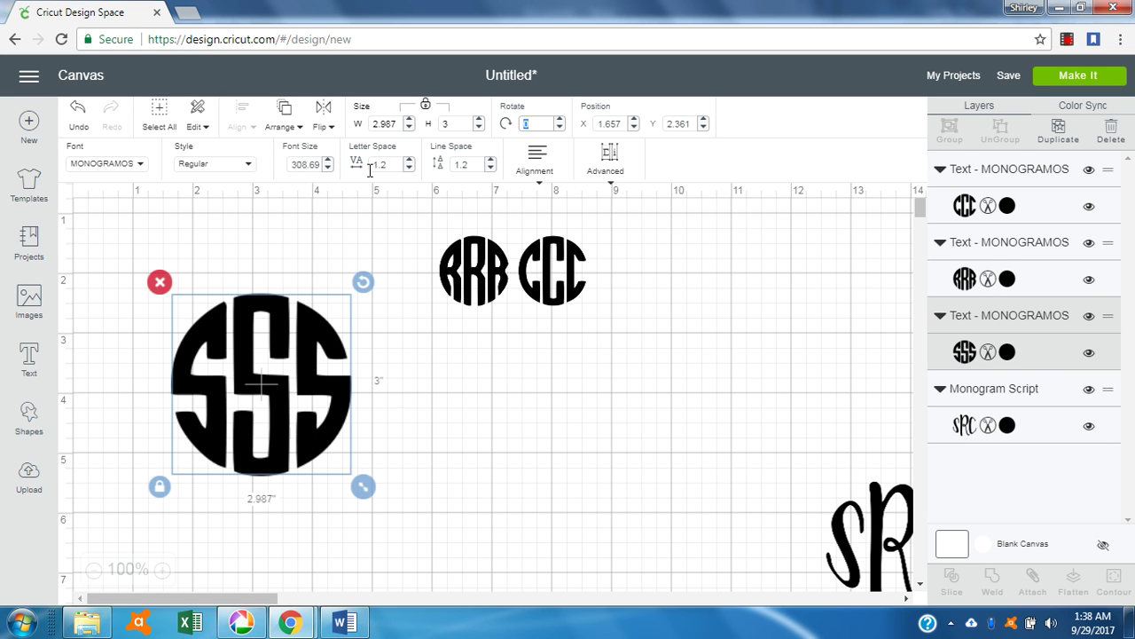
left_click(468, 263)
left_click(469, 125)
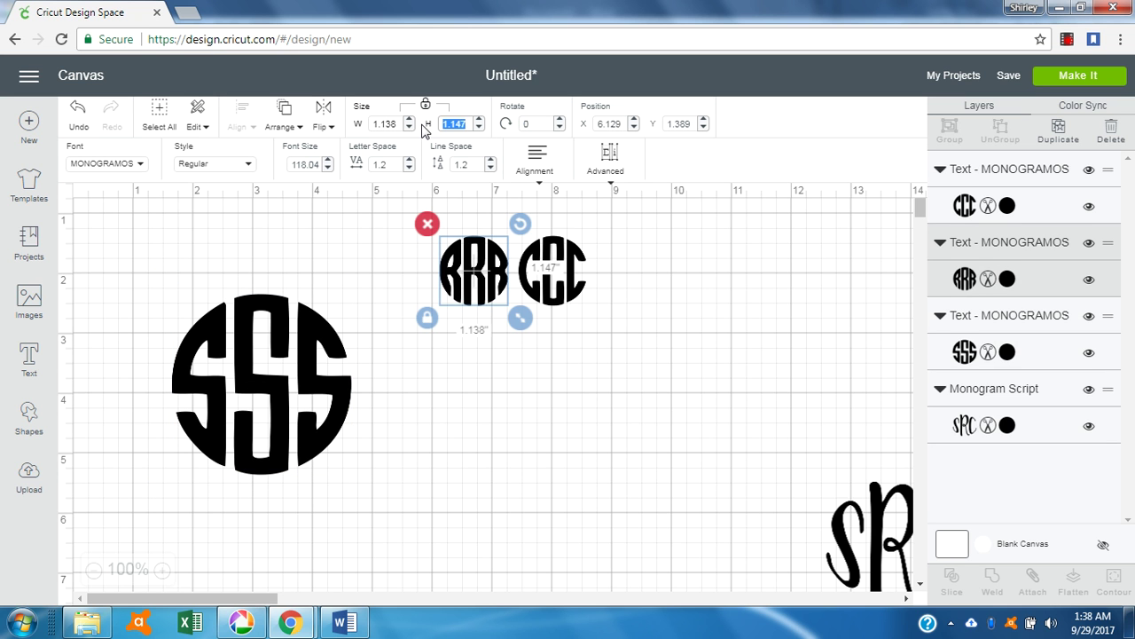
type("3")
key("Tab")
Set the CCC circle's height to 3 in and move the RRR and CCC circles well away from the SSS circle
left_click_drag(552, 317, 491, 449)
left_click(551, 295)
left_click(468, 123)
type("3")
key("Tab")
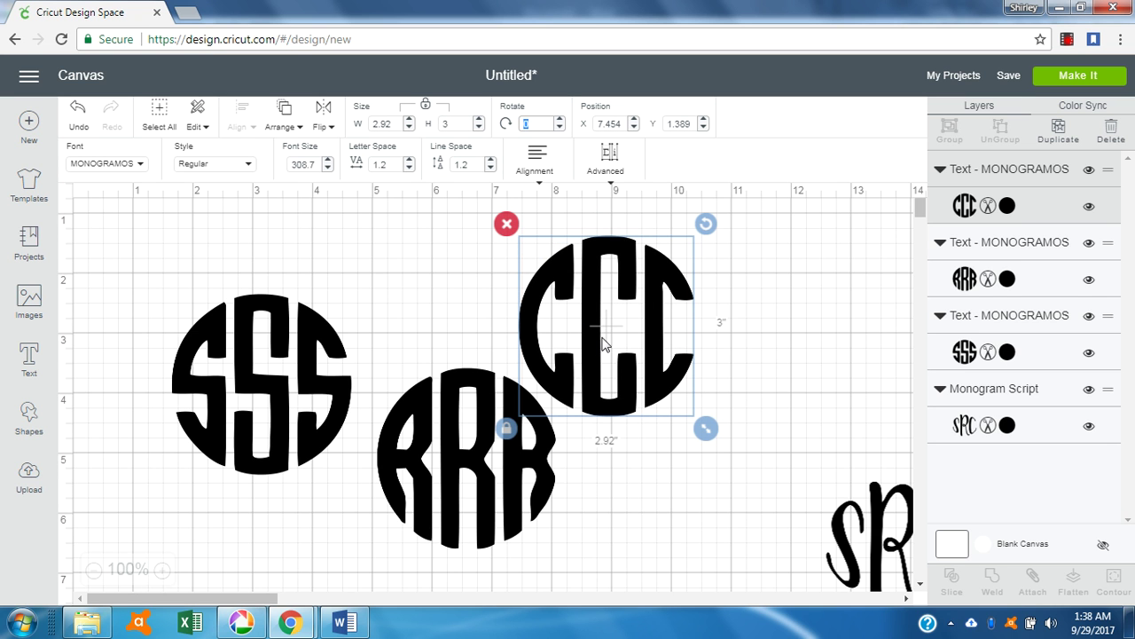
left_click_drag(624, 345, 864, 344)
left_click_drag(536, 450, 858, 258)
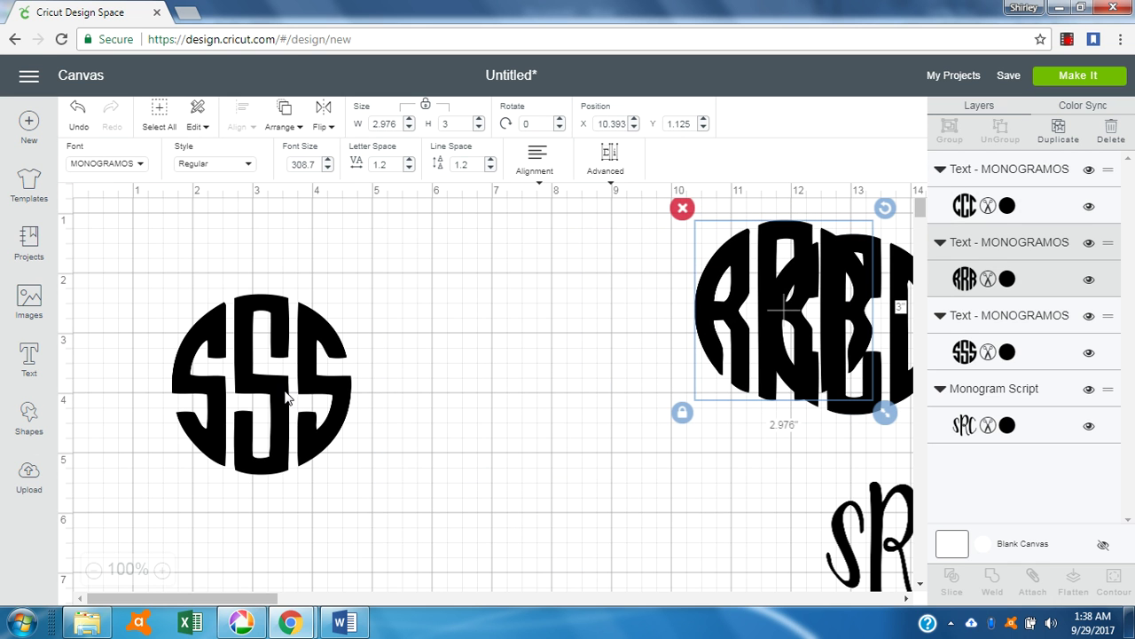
Add three squares to the canvas and move them off the SSS circle, parking spares over the RRR and CCC circles
left_click(17, 417)
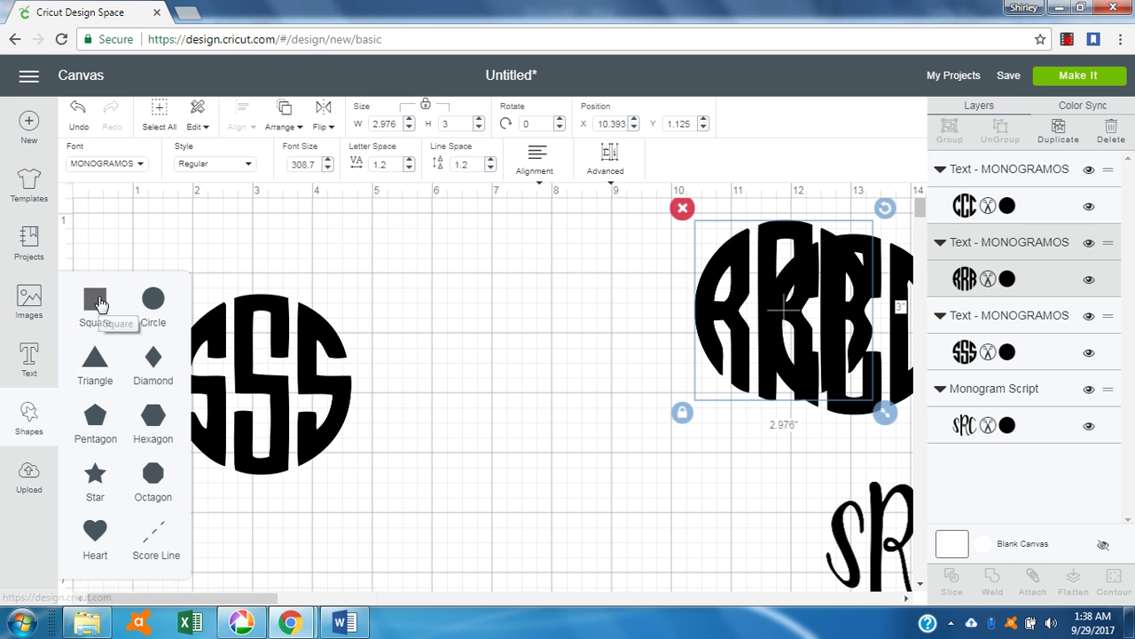
left_click(98, 302)
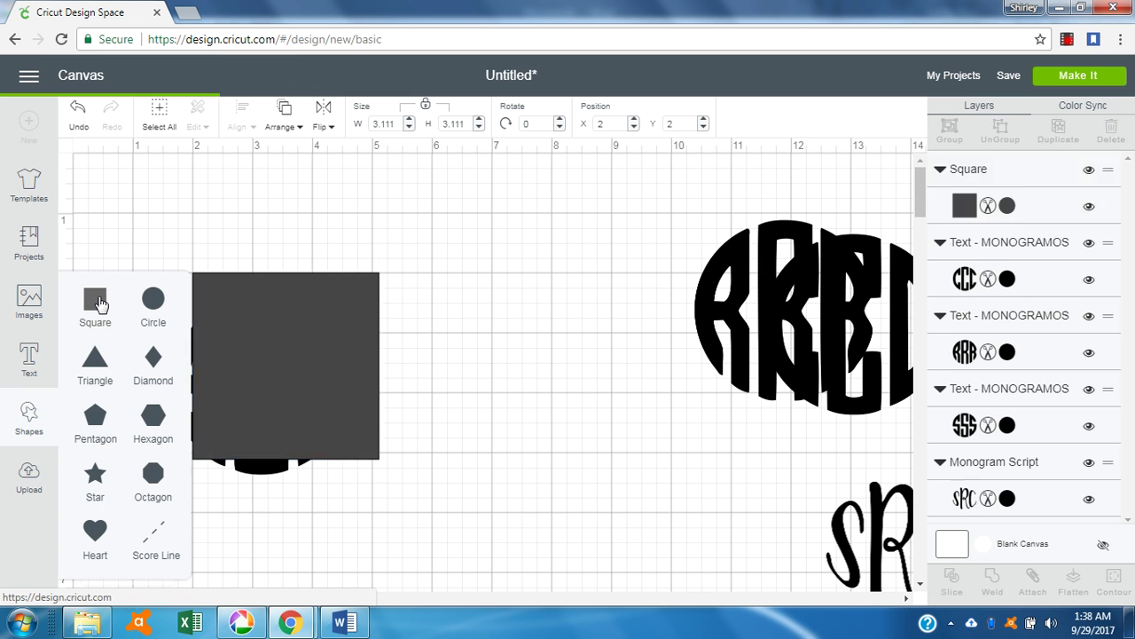
left_click(97, 301)
left_click(98, 302)
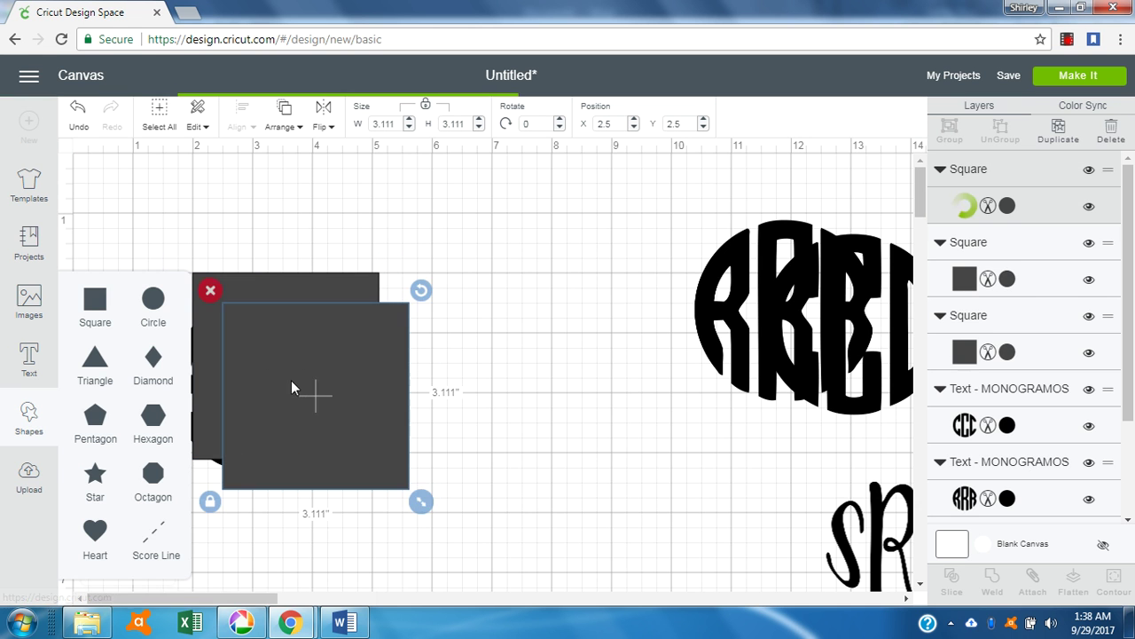
left_click_drag(311, 388, 829, 323)
left_click(338, 365)
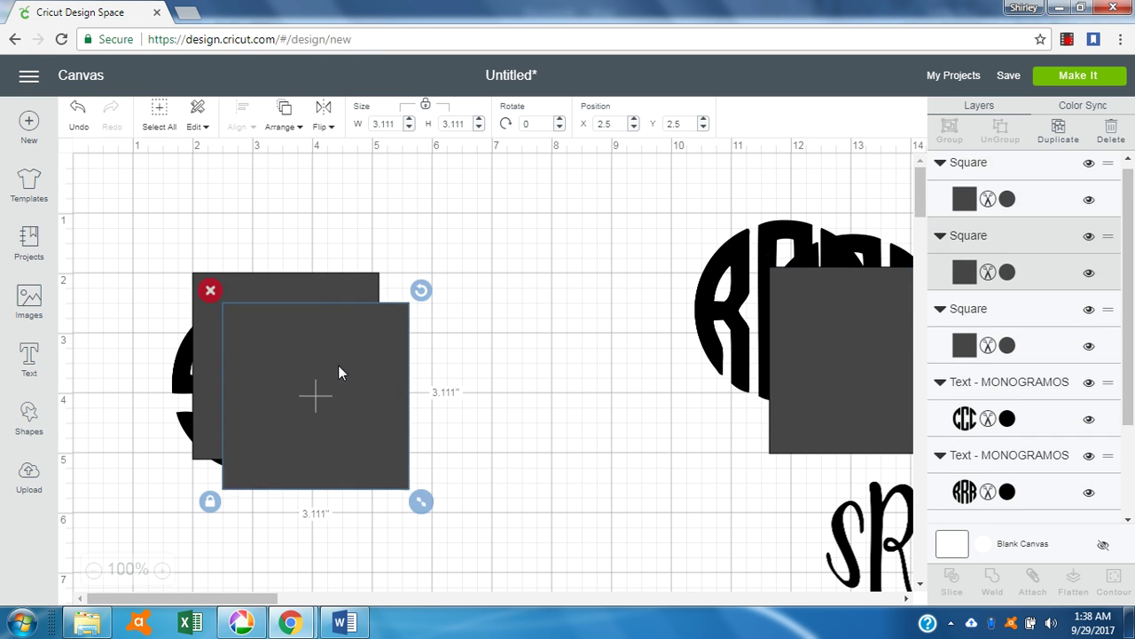
key("Delete")
left_click_drag(322, 337, 609, 318)
Reposition the SSS circle and cover its first S with a square reshaped without locked proportions to about 1.417 x 3.097 in
left_click(297, 357)
left_click_drag(297, 357, 429, 355)
left_click(580, 343)
left_click_drag(579, 343, 282, 367)
left_click(169, 476)
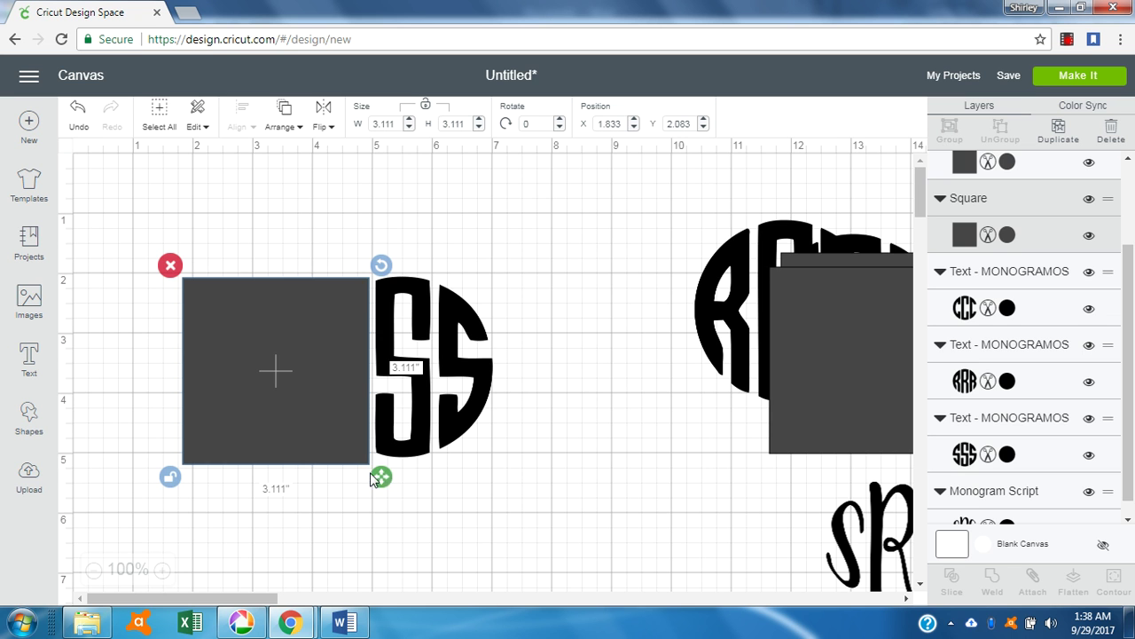
left_click_drag(381, 478, 285, 481)
left_click_drag(232, 400, 337, 399)
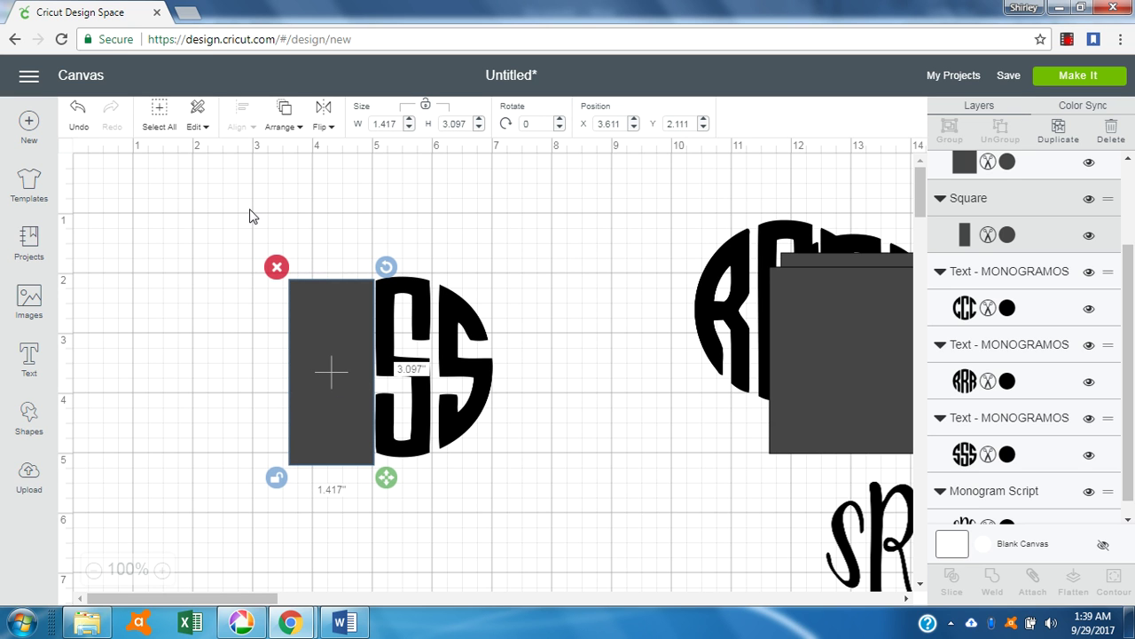
Slice the first S out of the SSS circle with the rectangle and move the gray S clear of the other pieces
left_click_drag(217, 228, 528, 491)
left_click(962, 592)
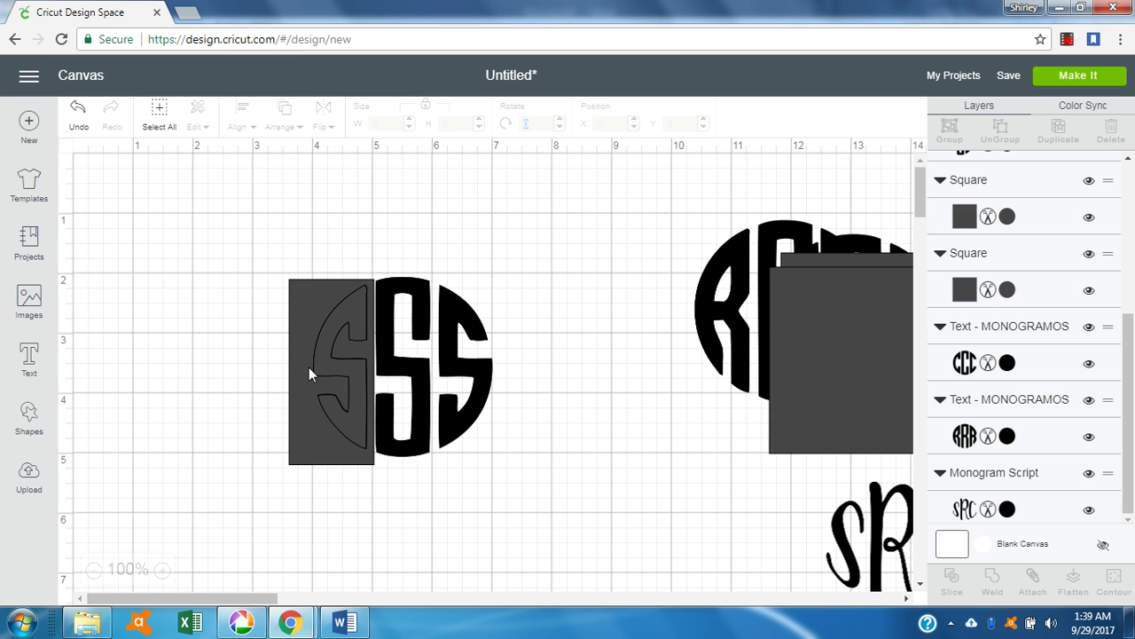
left_click_drag(319, 367, 588, 234)
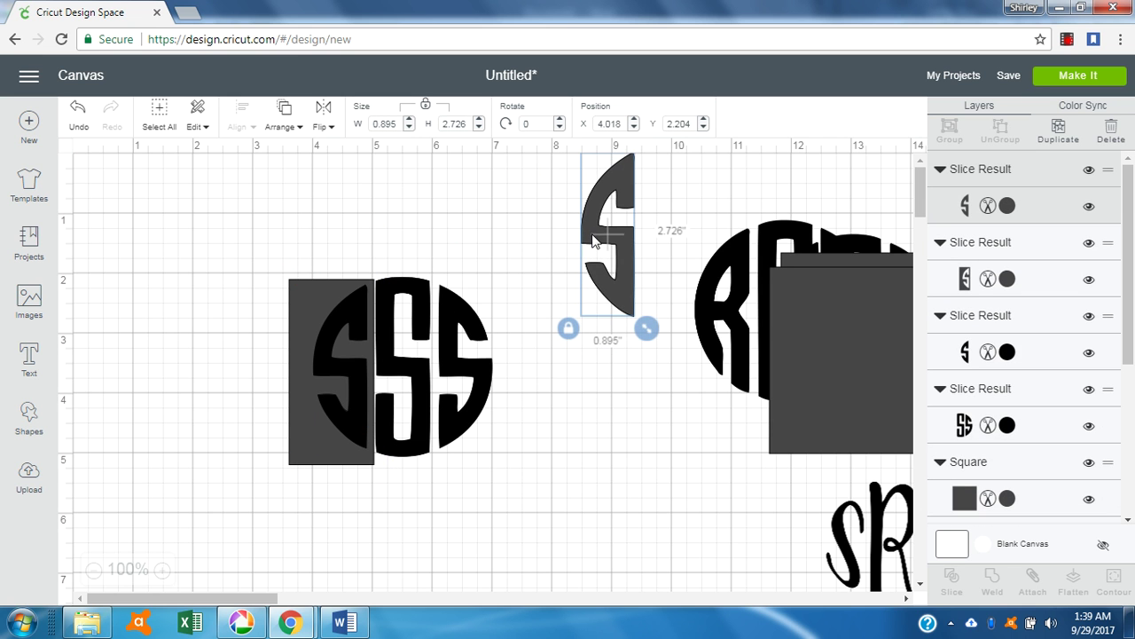
Delete the leftover rectangle and black S pieces from the slice, keeping only the gray S
left_click(339, 364)
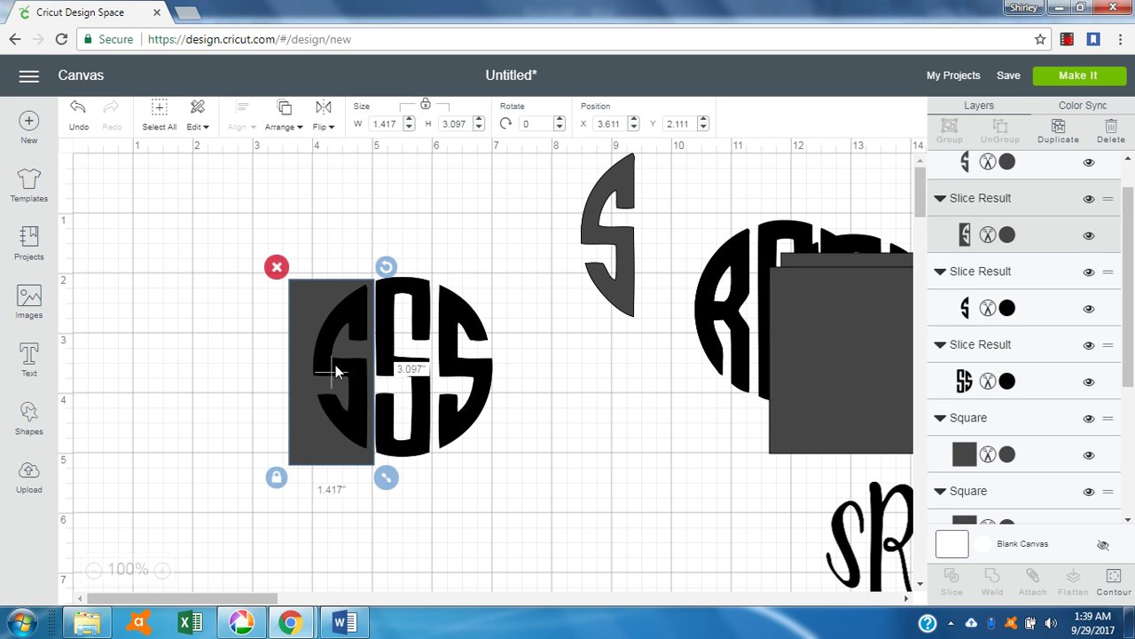
left_click_drag(339, 364, 266, 368)
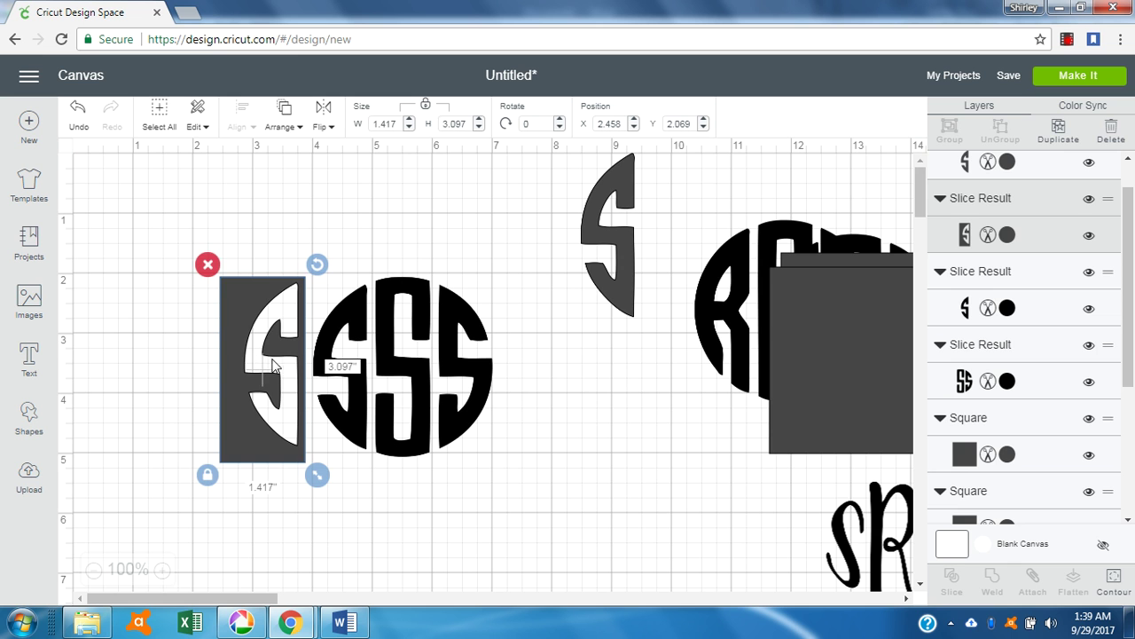
left_click(207, 264)
left_click(363, 318)
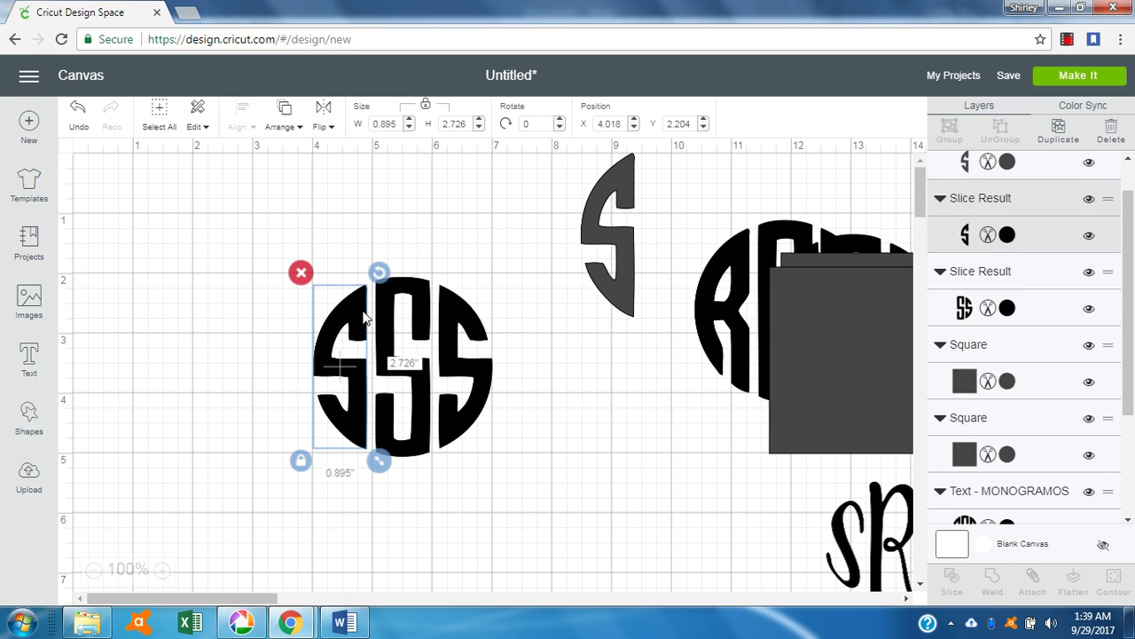
left_click(301, 273)
left_click(391, 318)
left_click(362, 262)
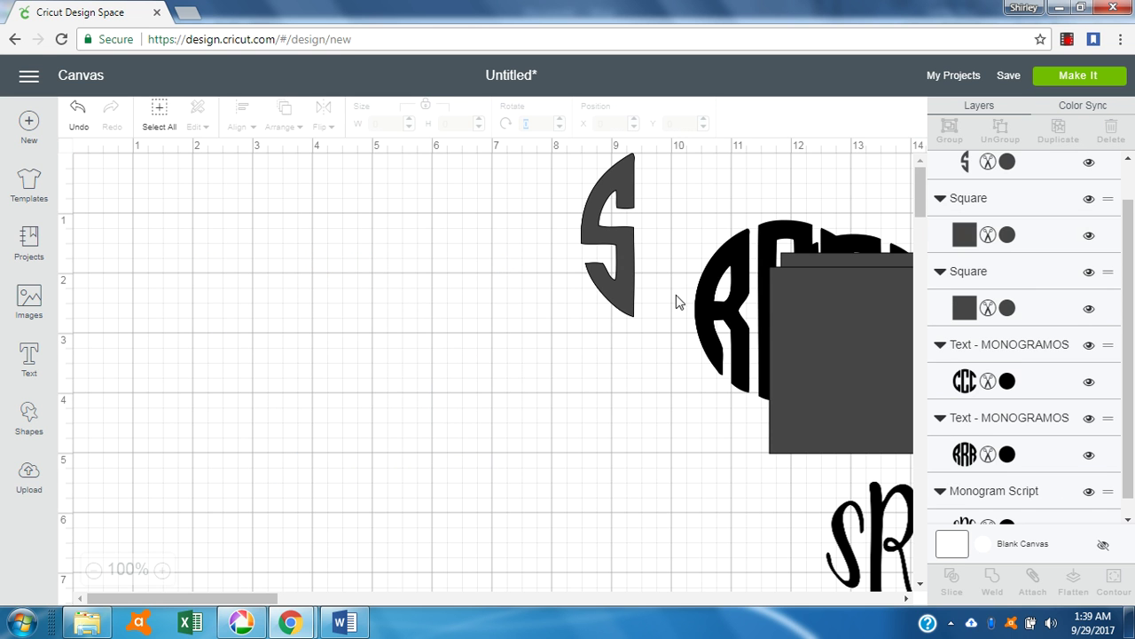
Move the RRR circle to about X 3.254, Y 2.084 and cover its middle R with a square reshaped to about 1.097 x 3.111 in
left_click_drag(748, 345, 317, 401)
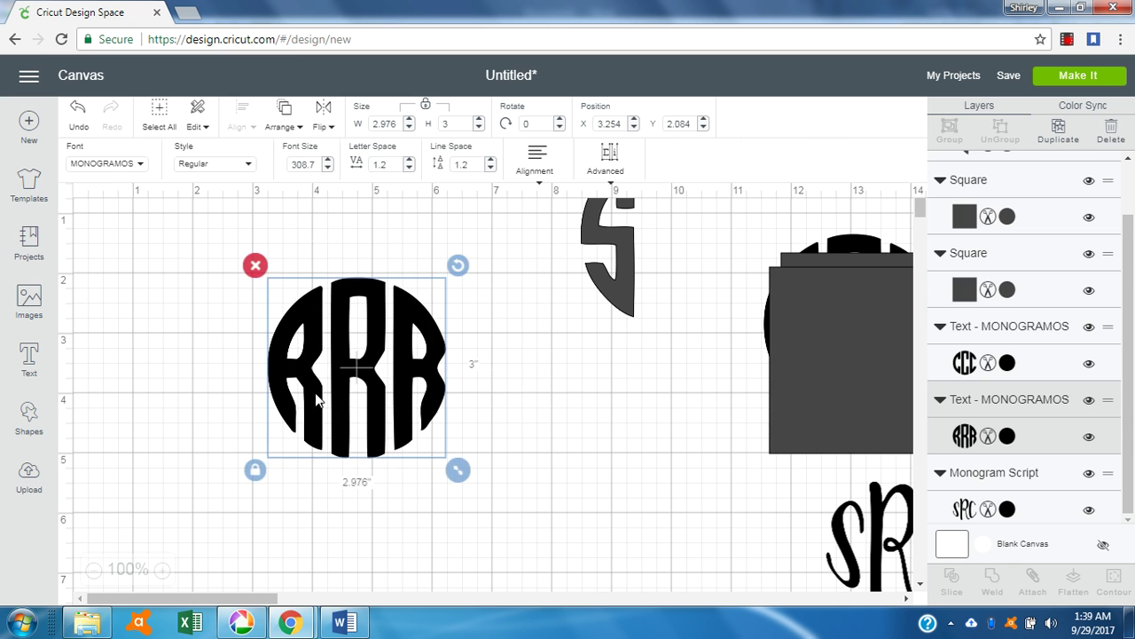
left_click_drag(772, 414, 323, 421)
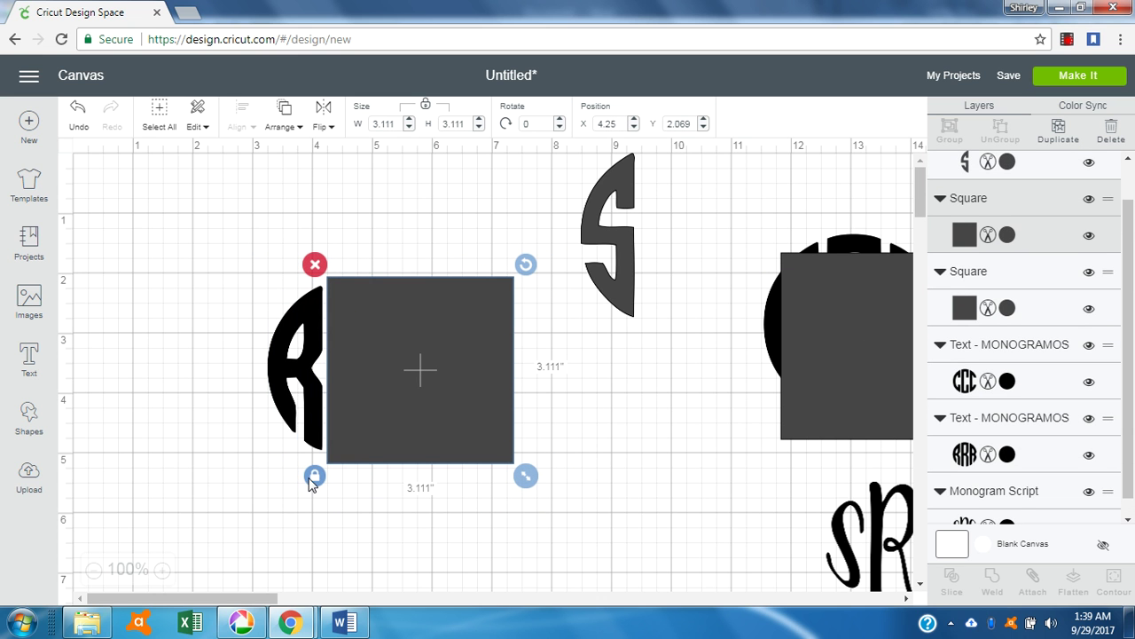
left_click(315, 477)
left_click_drag(524, 479, 403, 476)
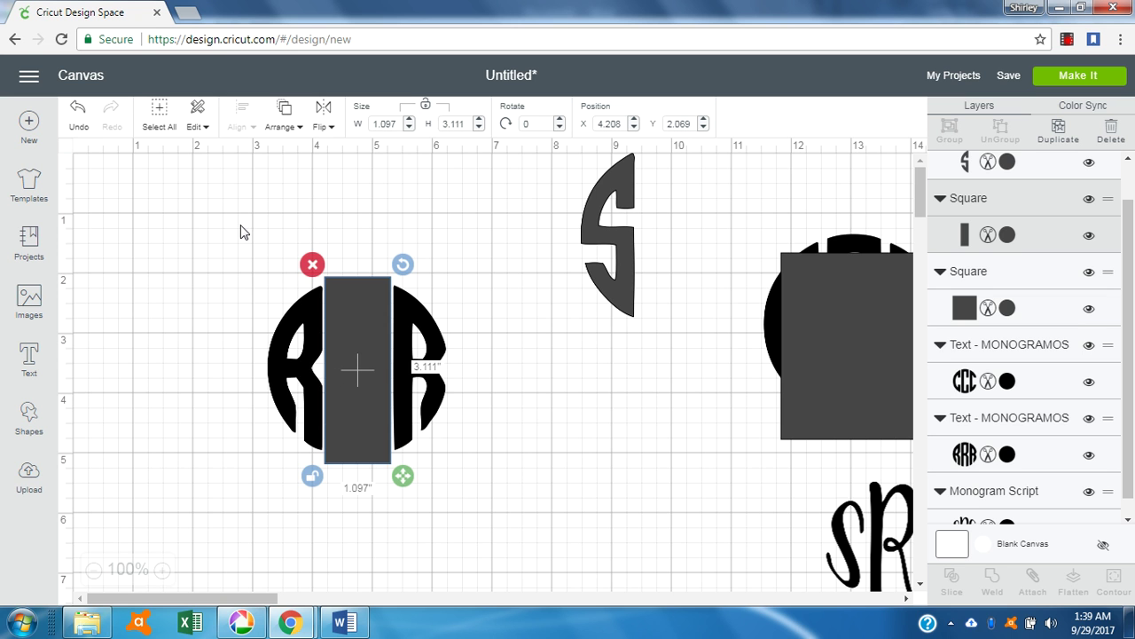
Slice the middle R out of the RRR circle with the rectangle and move the gray R beside the gray S
left_click_drag(205, 215, 483, 500)
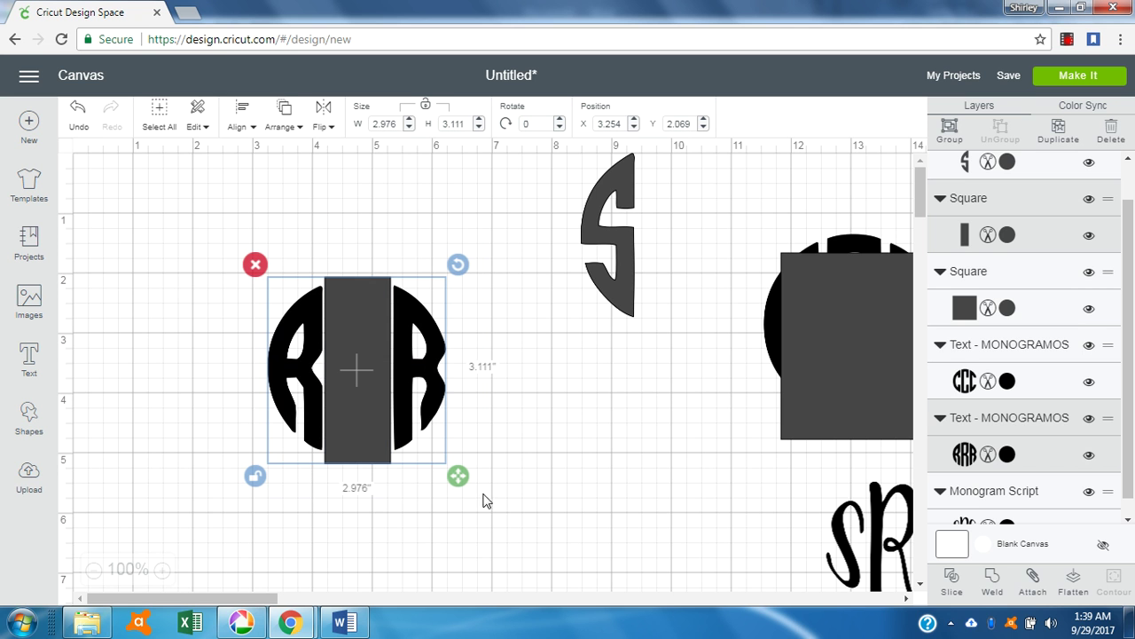
left_click(952, 578)
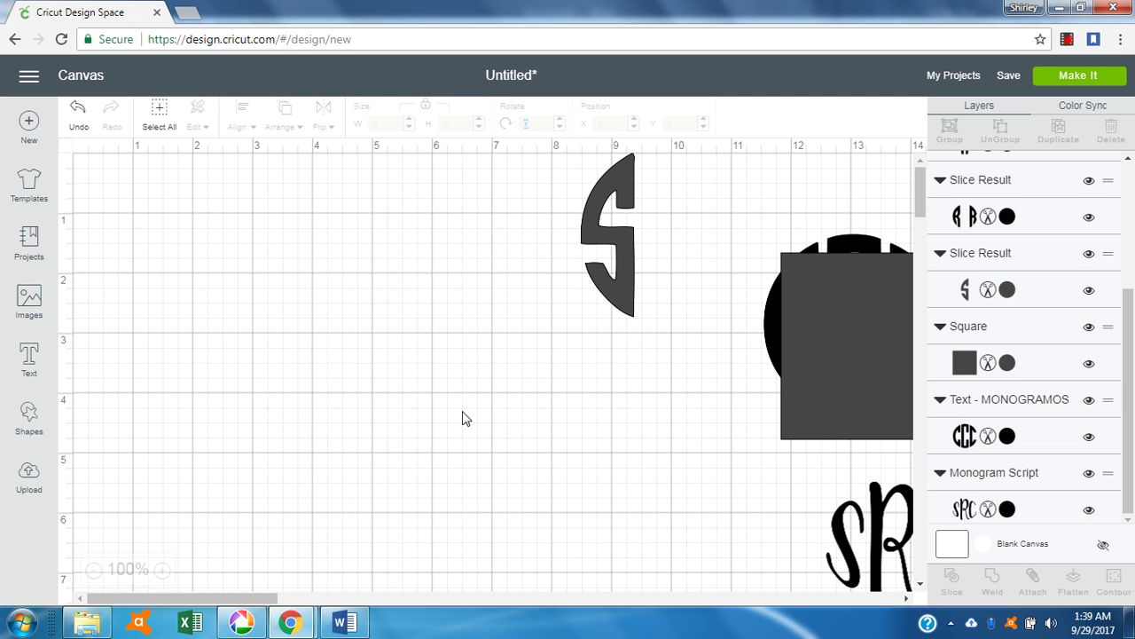
left_click_drag(374, 384, 705, 280)
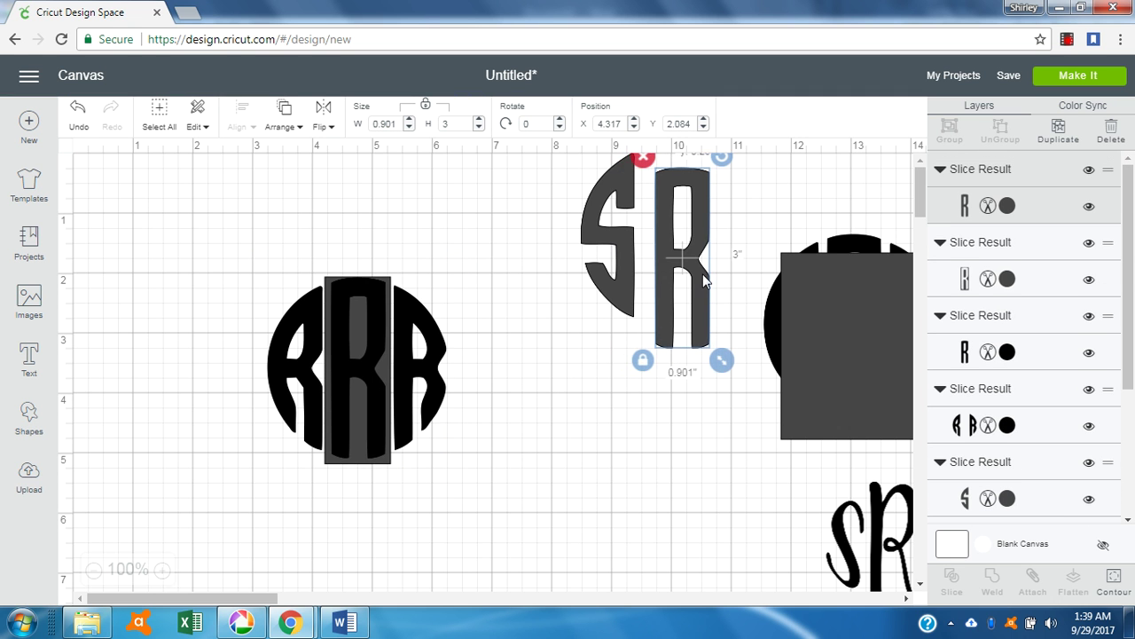
Delete the leftover rectangle and black R pieces from the slice, keeping only the gray R
left_click(366, 383)
key("Delete")
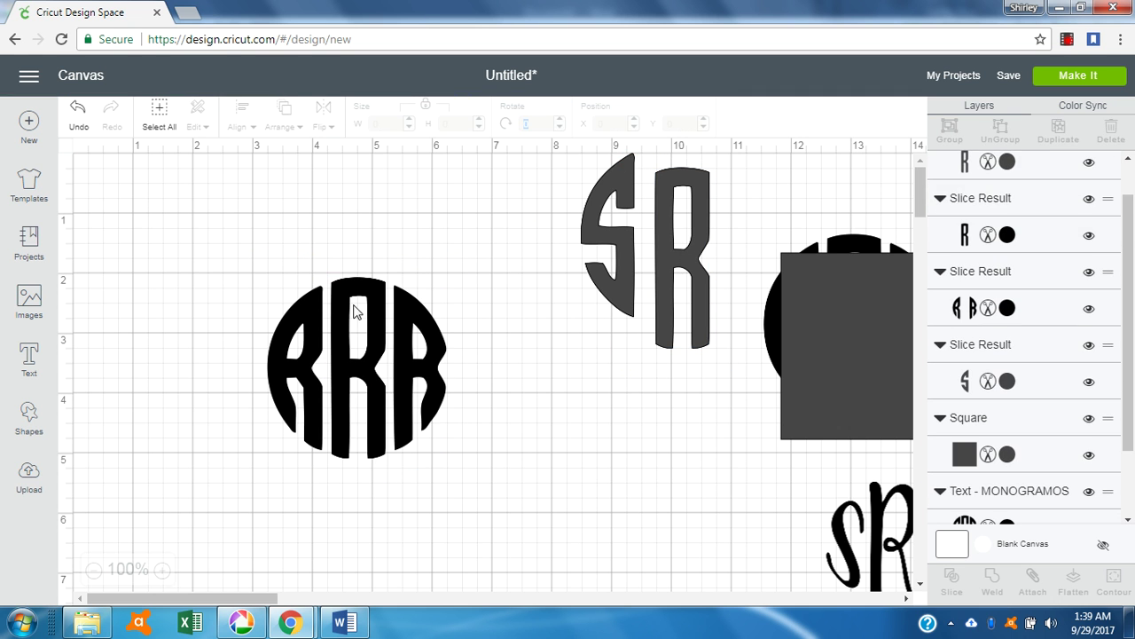
left_click(387, 328)
key("Delete")
left_click(270, 284)
left_click(261, 273)
Move the CCC circle to the open canvas area and cover its last C with the remaining square reshaped to about 1.208 x 3.222 in
left_click(805, 330)
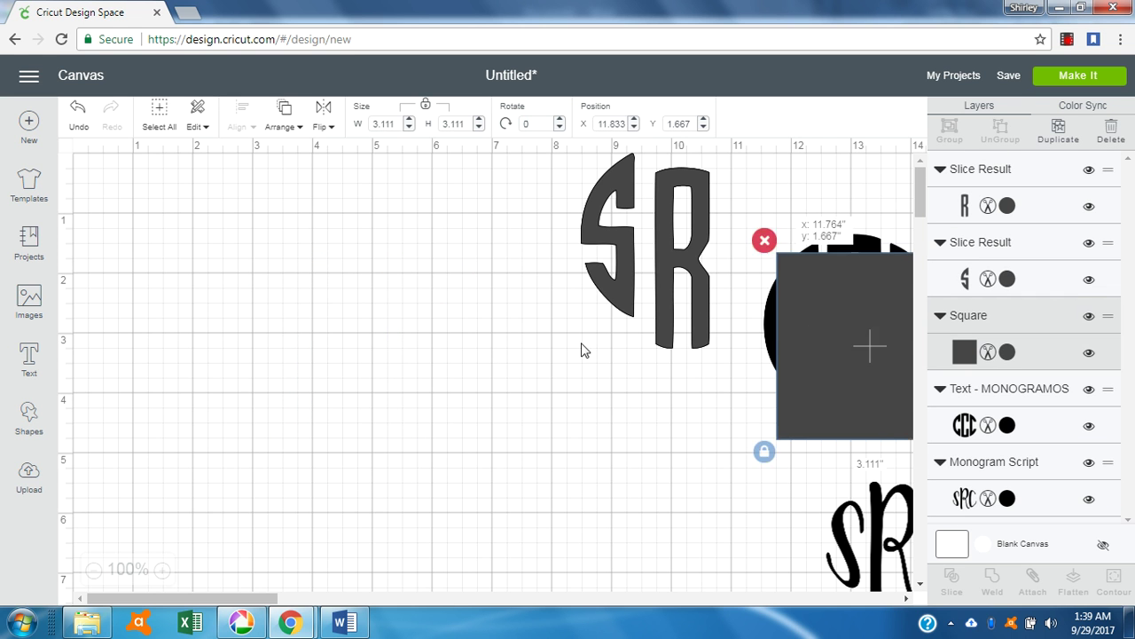
left_click_drag(804, 330, 287, 412)
left_click_drag(891, 339, 322, 393)
left_click_drag(415, 489, 554, 482)
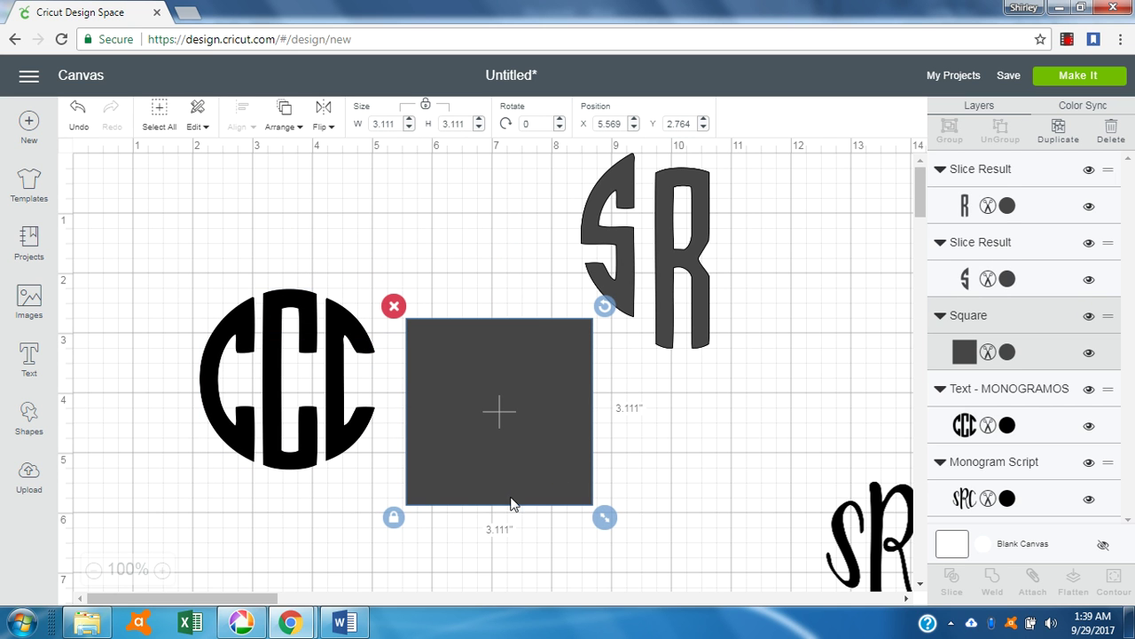
left_click(393, 517)
left_click_drag(603, 519, 495, 525)
left_click_drag(464, 448, 375, 411)
Slice the last C out of the CCC circle with the rectangle and move the gray C beside the gray R
left_click_drag(135, 241, 442, 543)
left_click(952, 581)
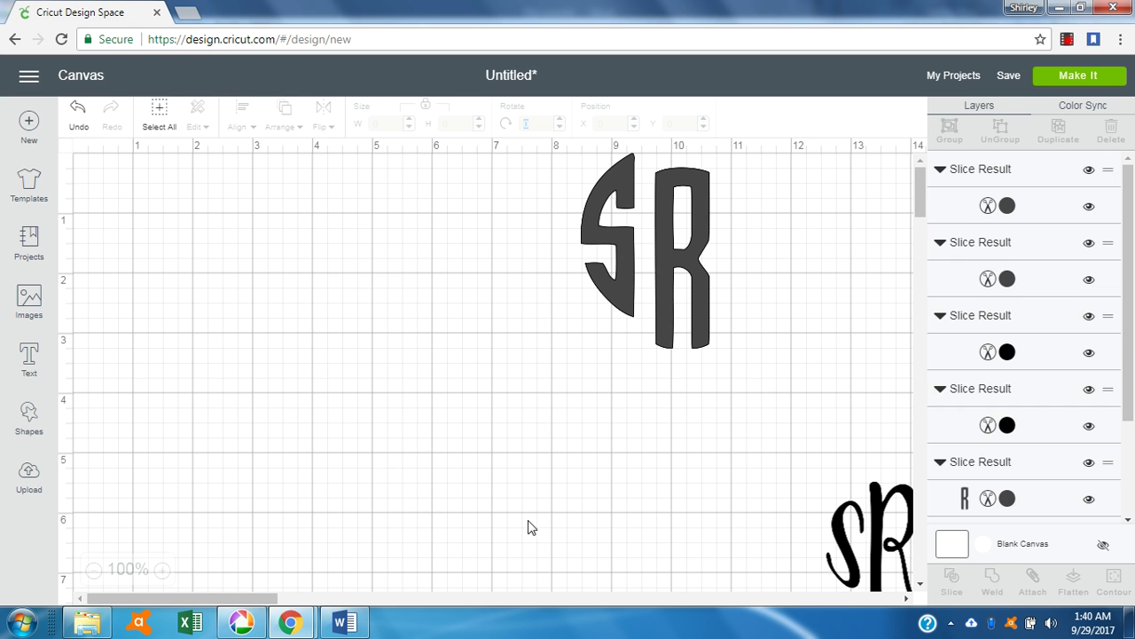
left_click(335, 416)
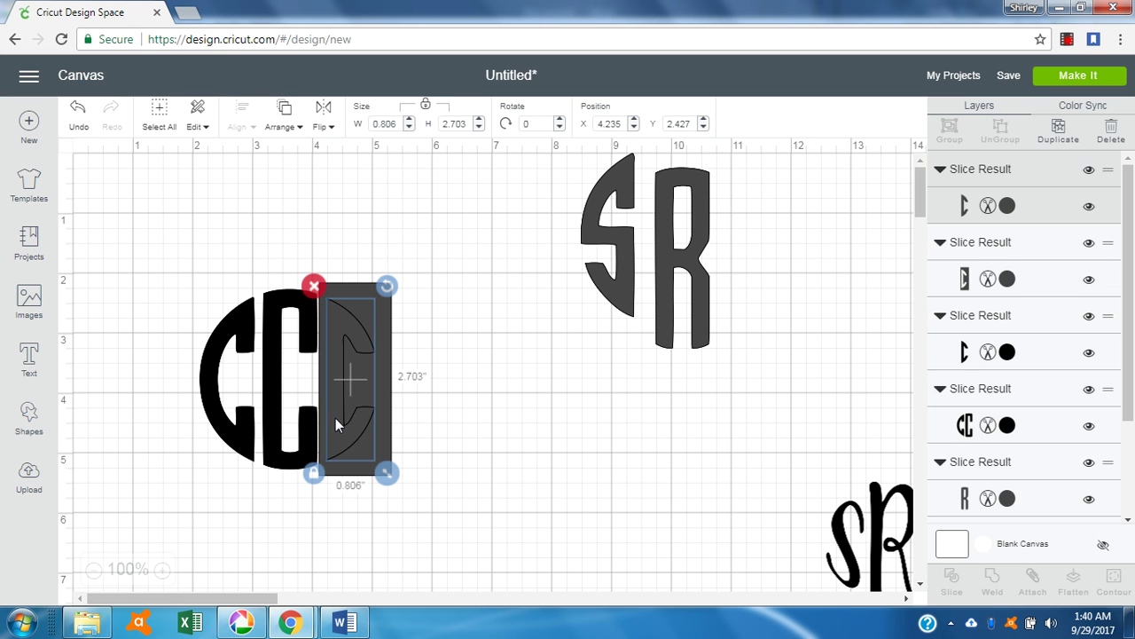
left_click_drag(331, 316, 762, 220)
Delete the leftover rectangle and black C pieces from the slice, keeping only the gray C
left_click(328, 320)
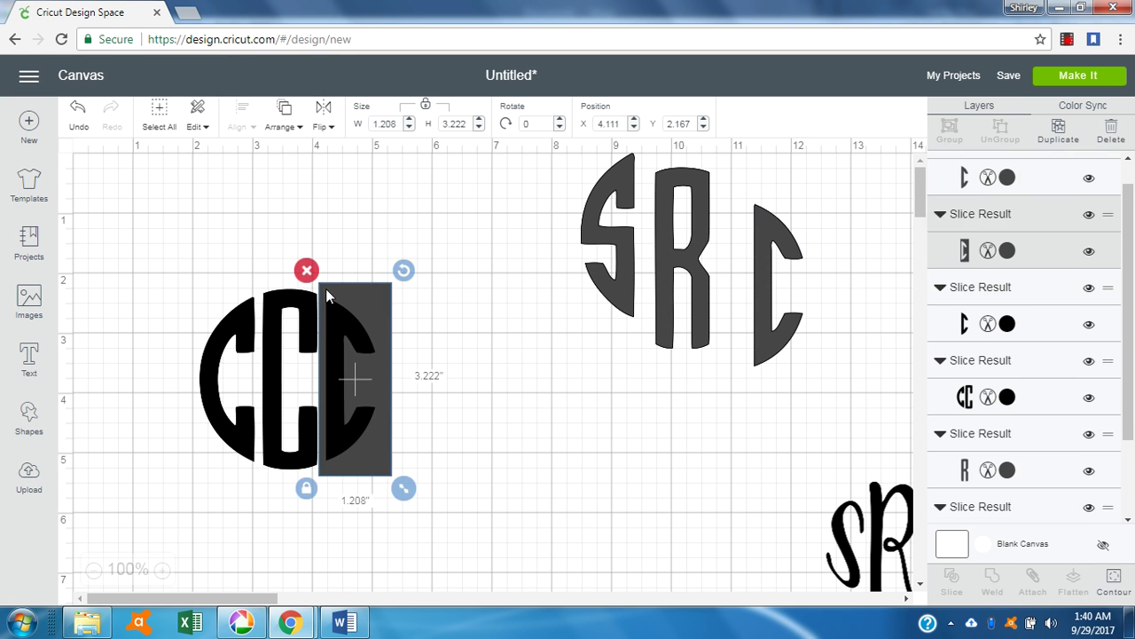
left_click(308, 272)
left_click(352, 325)
left_click(311, 282)
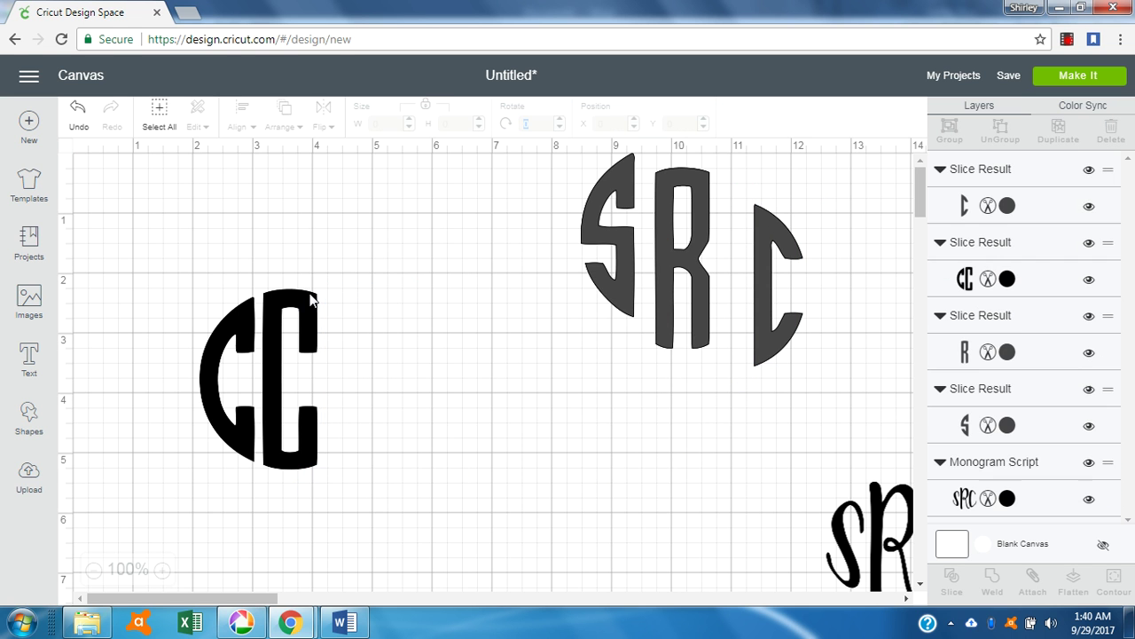
left_click(310, 302)
left_click(188, 277)
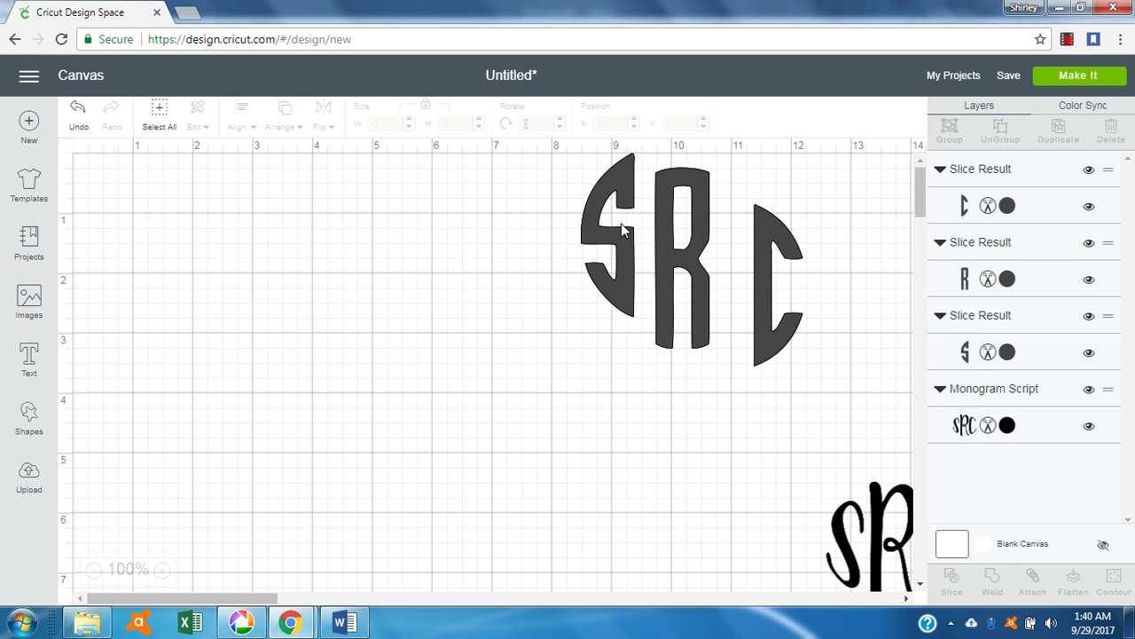
Arrange the gray S, R and C side by side as a round SRC monogram, with the R at about X 4.108, Y 1.945
left_click_drag(623, 224, 288, 382)
left_click_drag(671, 310, 331, 412)
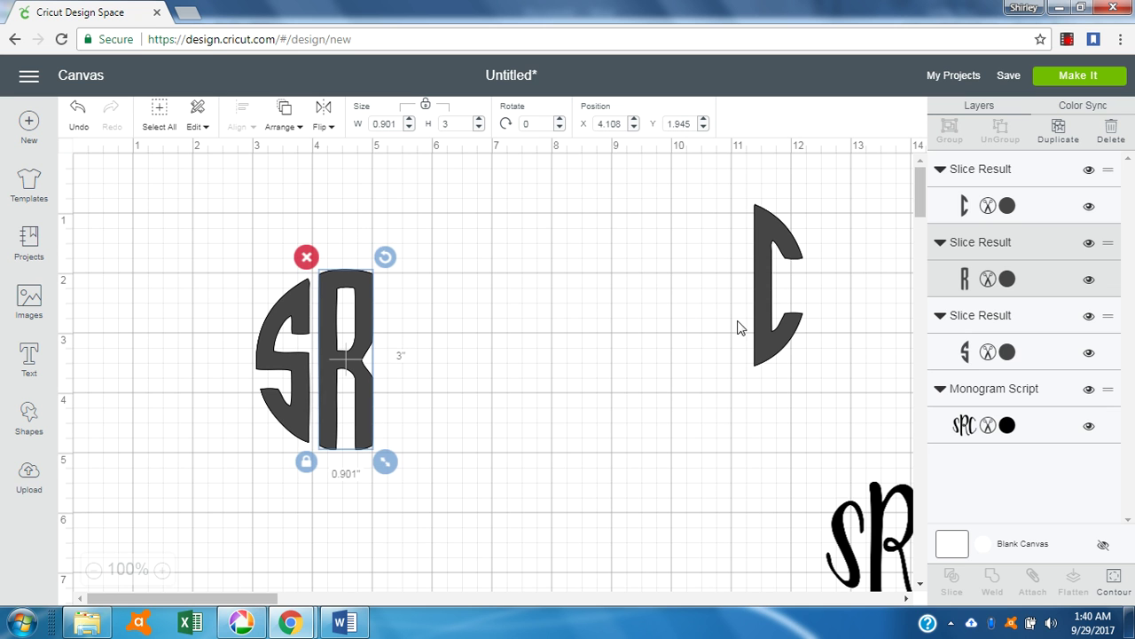
left_click_drag(760, 318, 386, 388)
left_click(342, 358)
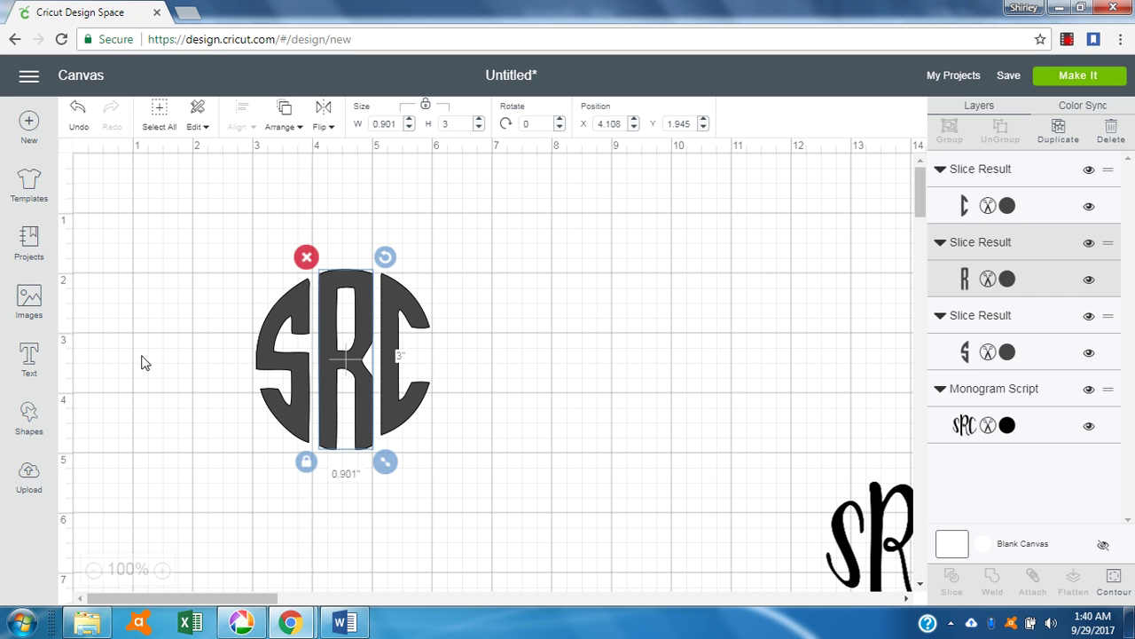
Add a circle shape to the canvas and color it light pink, #F9B6AD
left_click(30, 421)
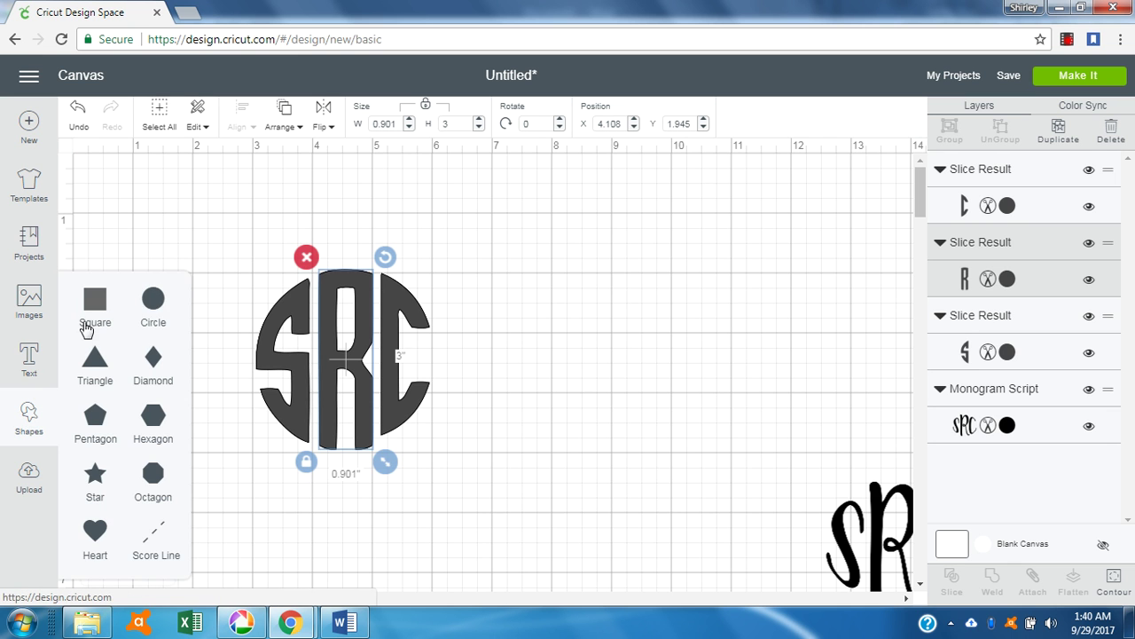
left_click(154, 306)
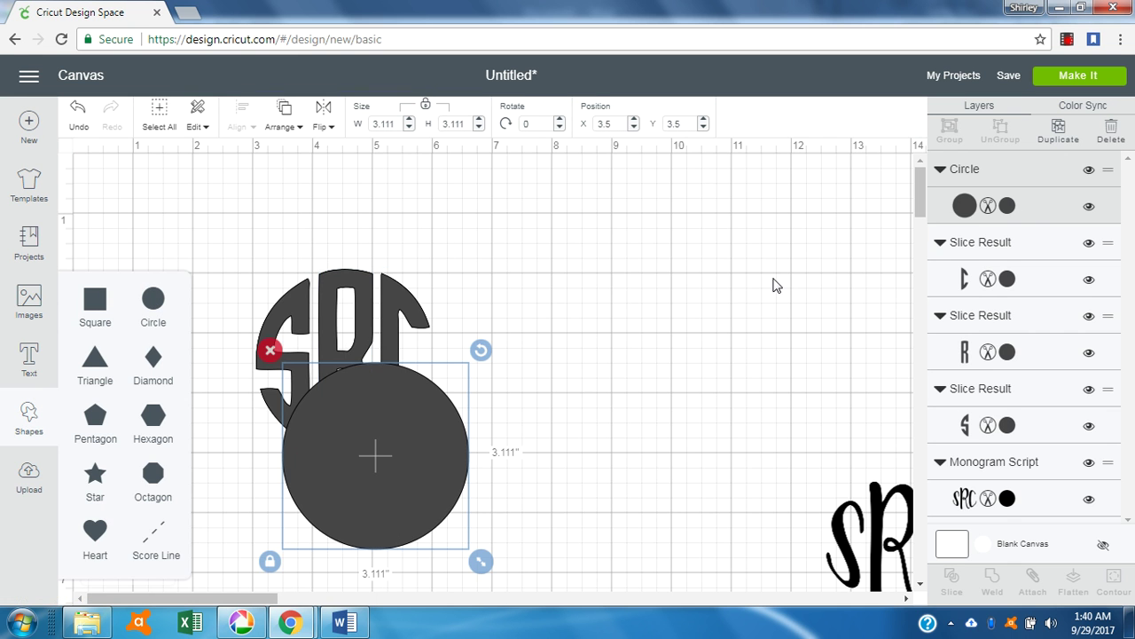
left_click(1010, 206)
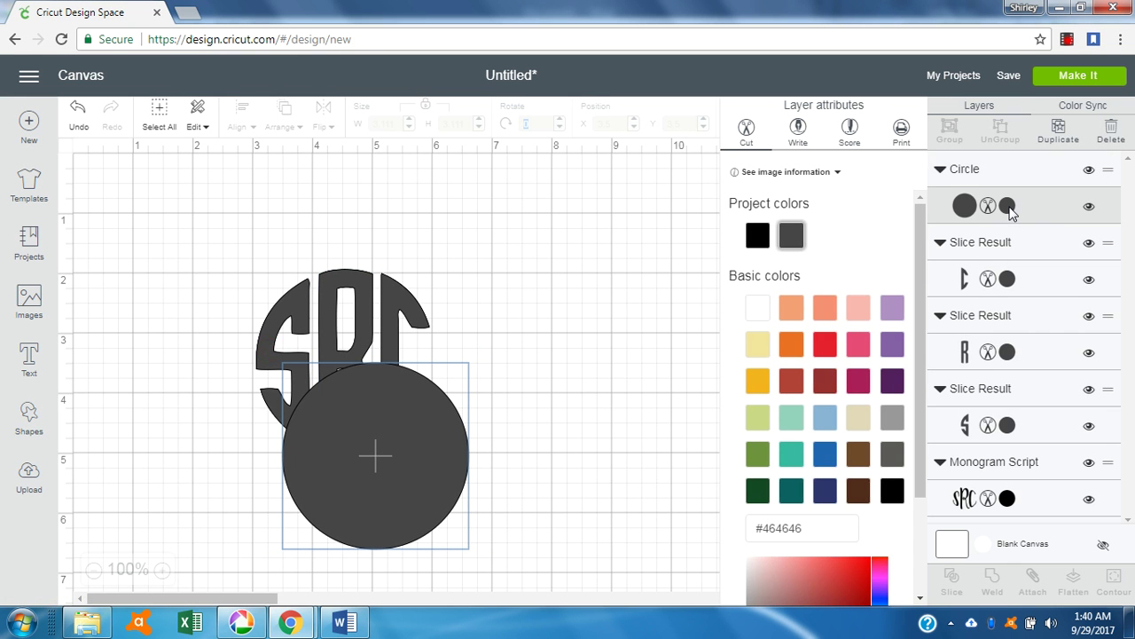
left_click(857, 308)
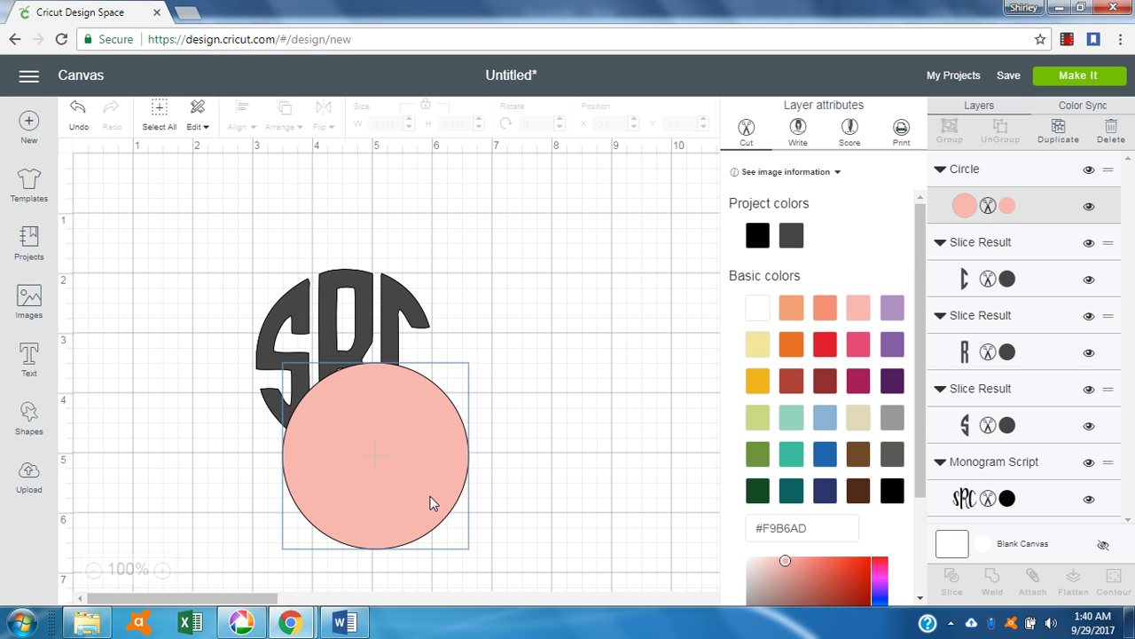
Place the pink circle over the SRC monogram at about X 3.069, Y 1.903 and send it to the back
left_click(411, 476)
left_click_drag(410, 476, 387, 378)
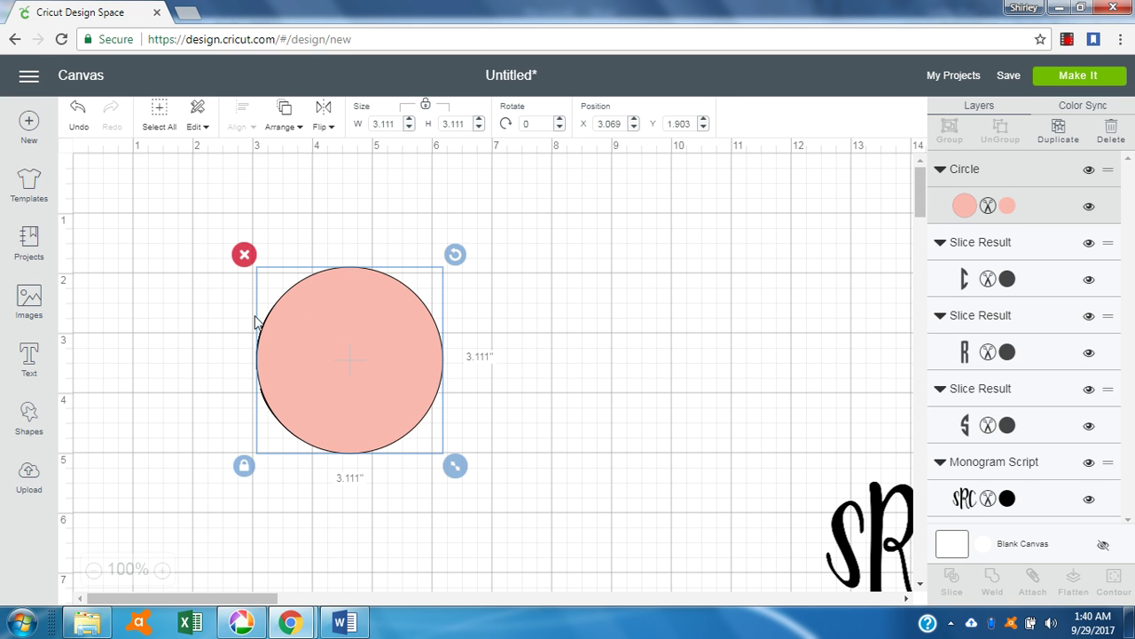
left_click(284, 126)
left_click(287, 155)
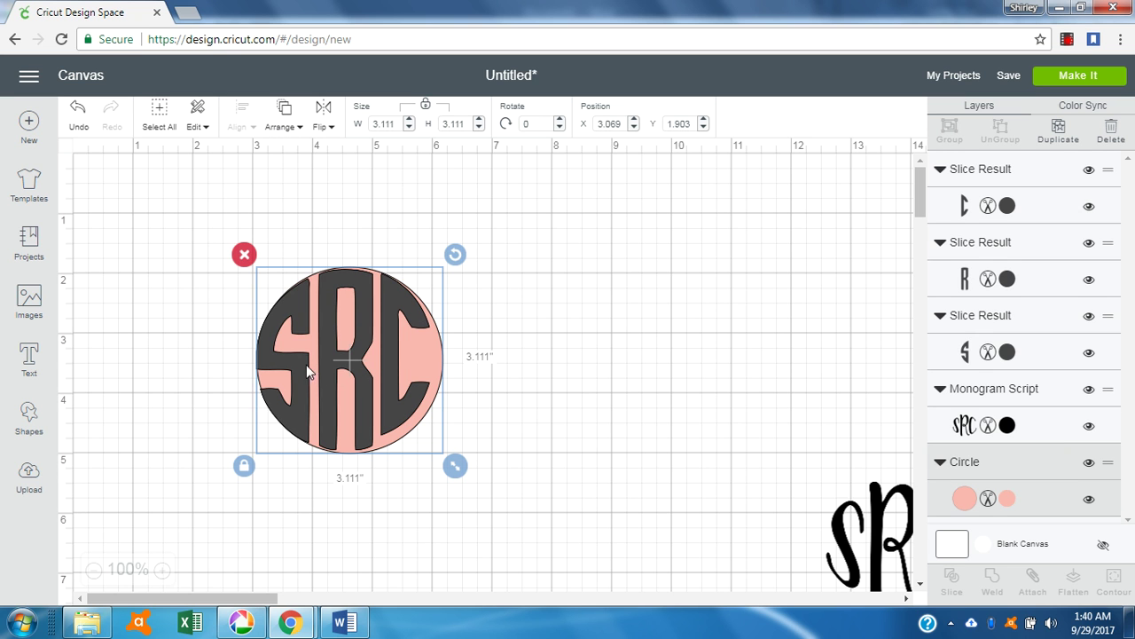
Fit the R and C within the pink circle, enlarging the C to about 0.831 x 2.786 in, and undo the R's accidental shrink
left_click_drag(307, 371, 307, 358)
left_click_drag(369, 328, 422, 327)
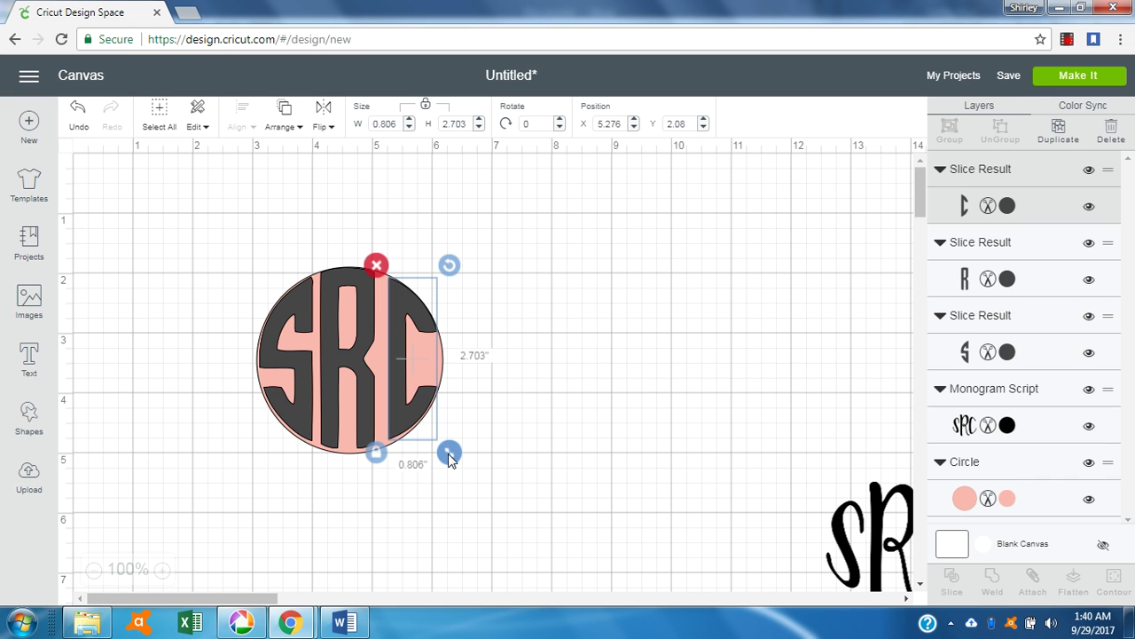
left_click_drag(449, 454, 330, 385)
left_click(363, 411)
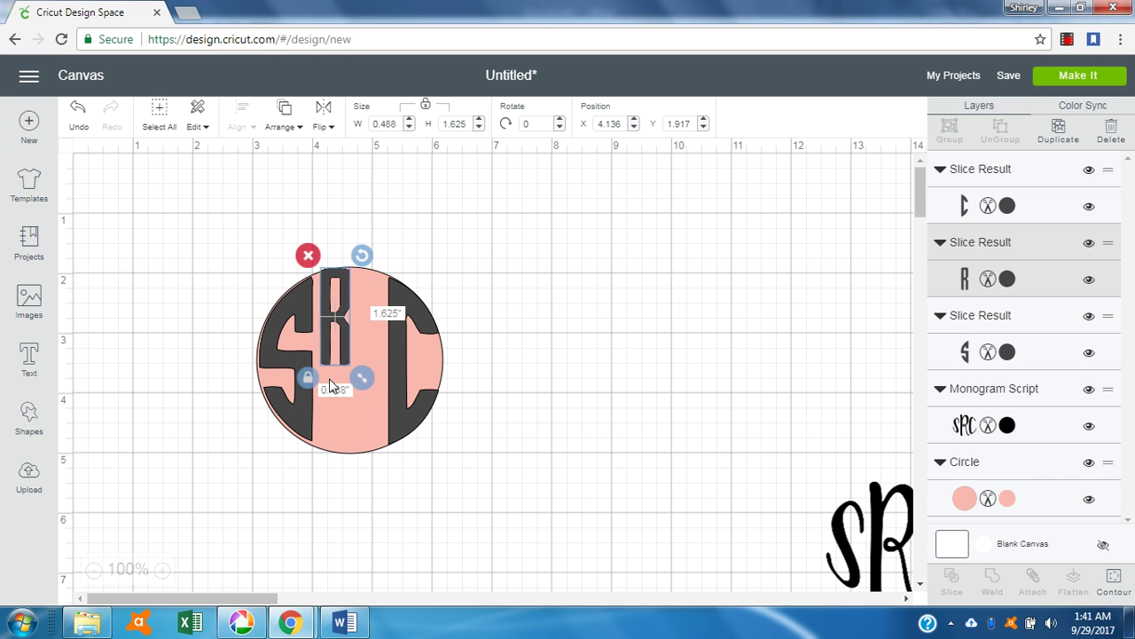
left_click(80, 108)
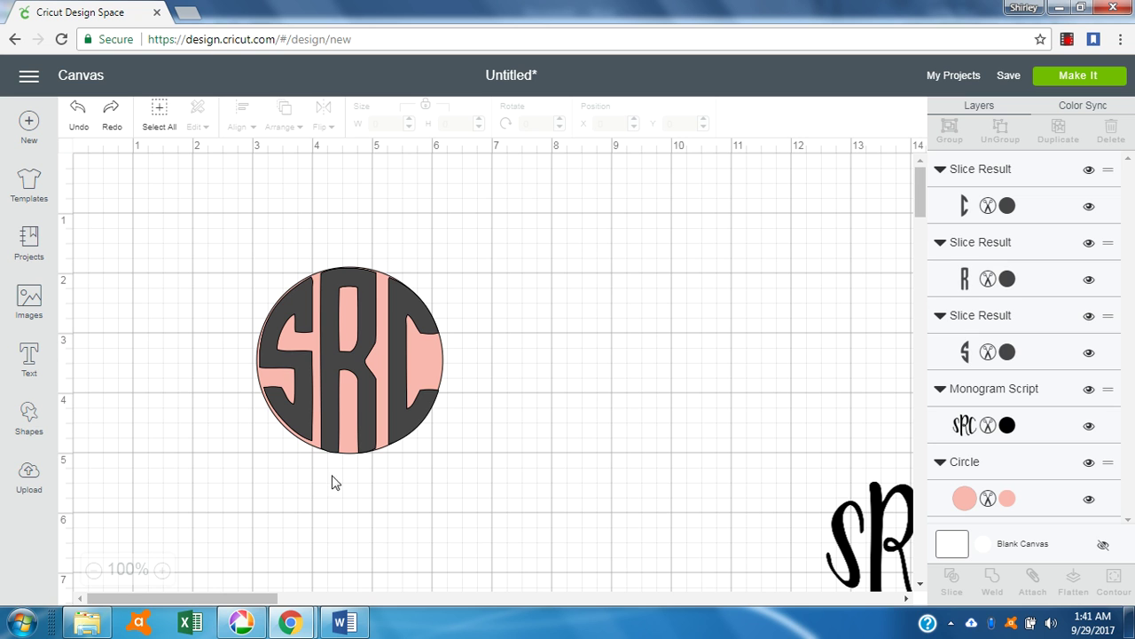
Enlarge the S to about 0.932 x 2.837 in and fit it to the circle's edge at about X 3.074, Y 2.042
left_click(299, 384)
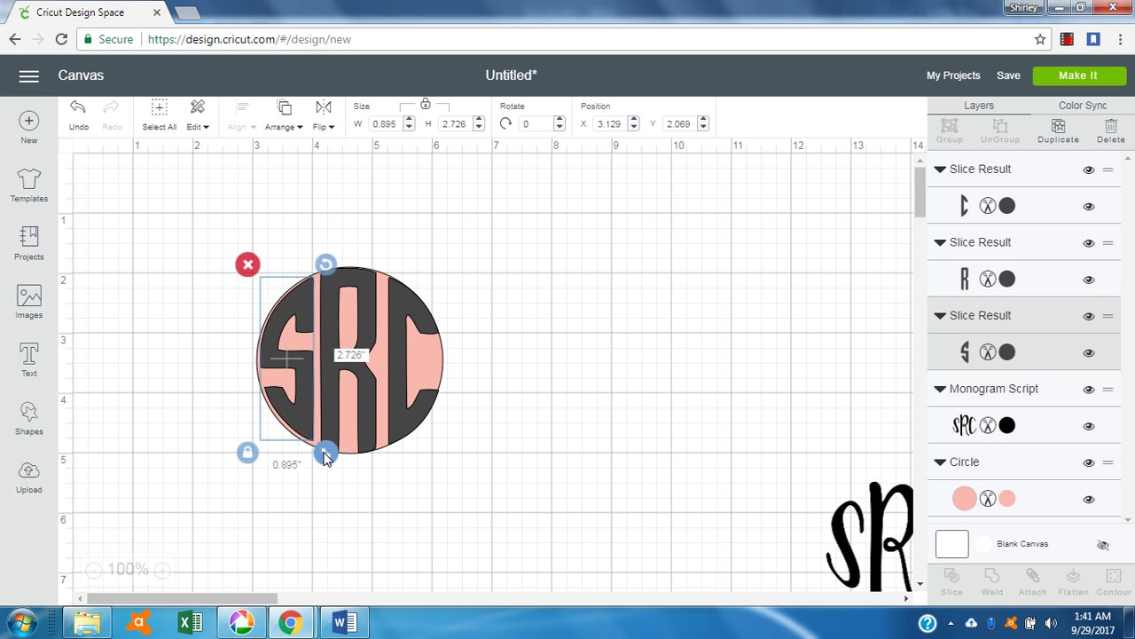
left_click_drag(326, 454, 327, 459)
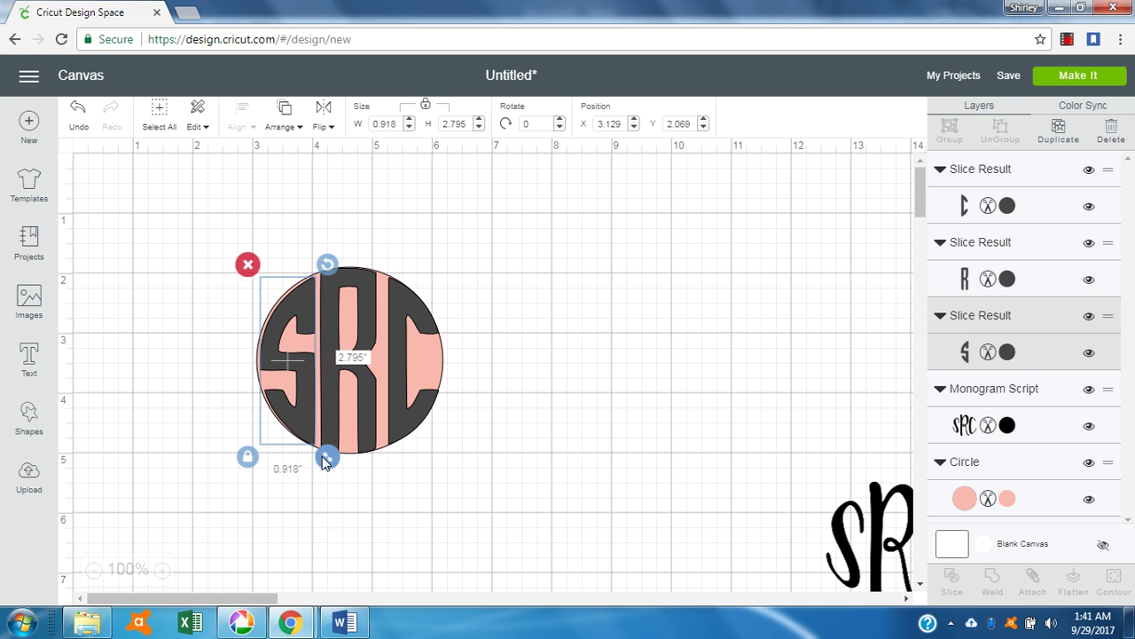
left_click_drag(304, 383, 300, 381)
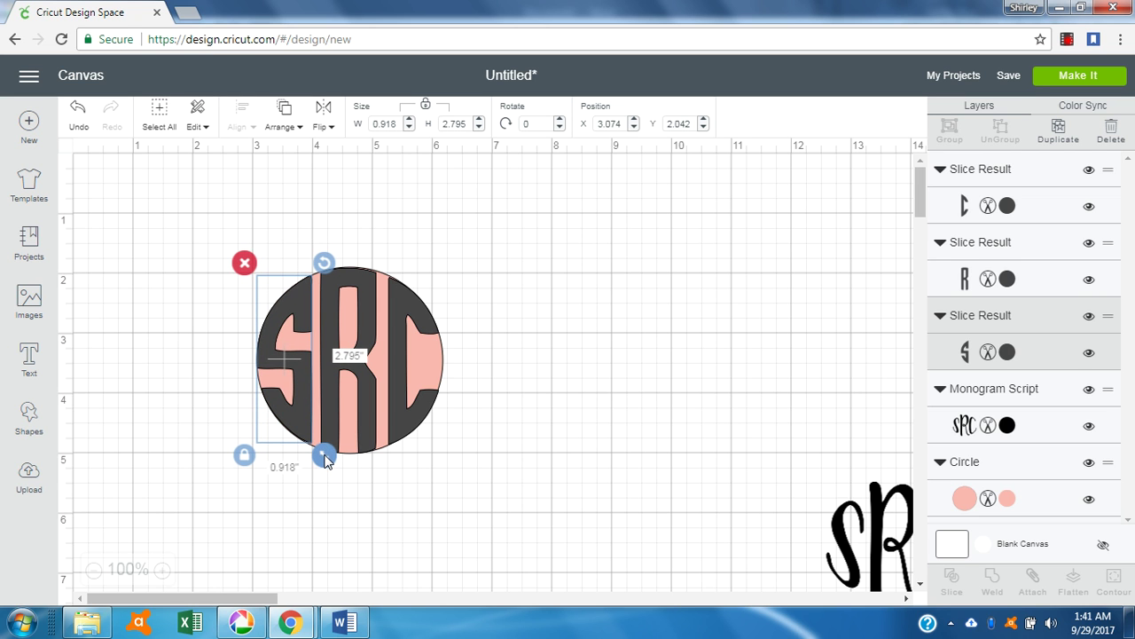
left_click(520, 462)
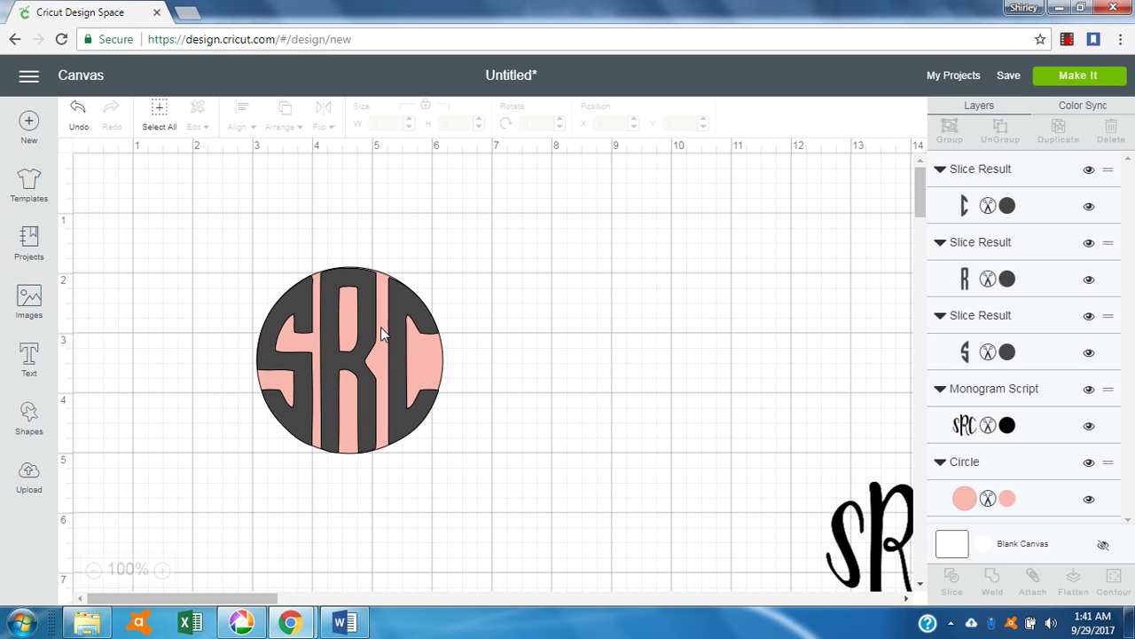
Center the R between the S and C at about X 4.164, Y 1.917, enlarging it to about 0.93 x 3.097 in
left_click_drag(373, 337, 376, 335)
left_click(635, 280)
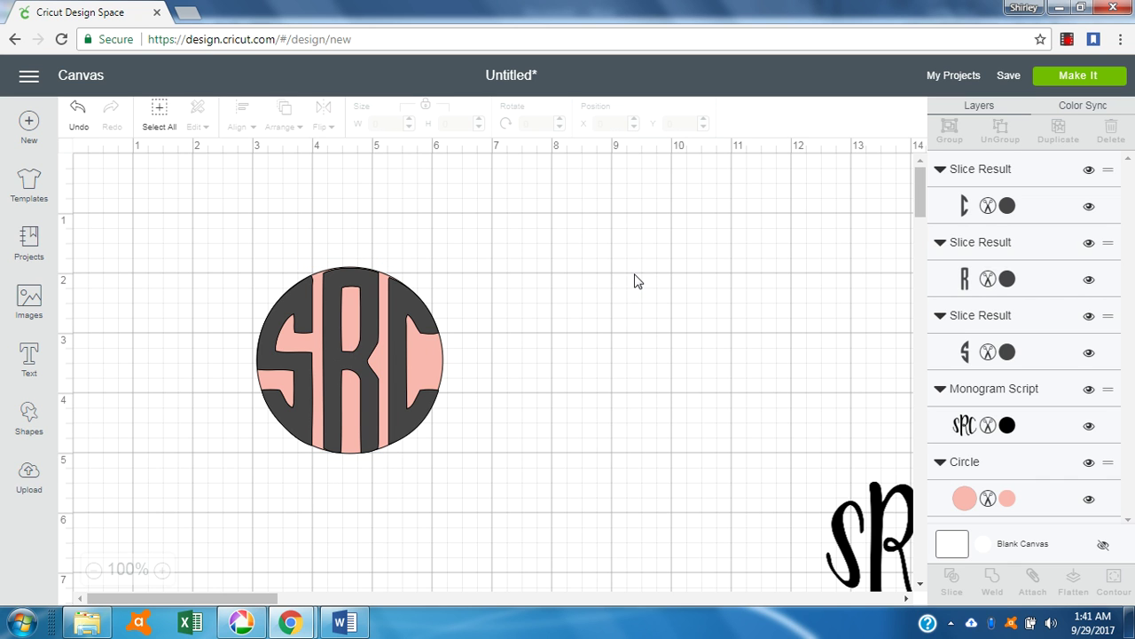
left_click(342, 338)
left_click_drag(342, 338, 337, 338)
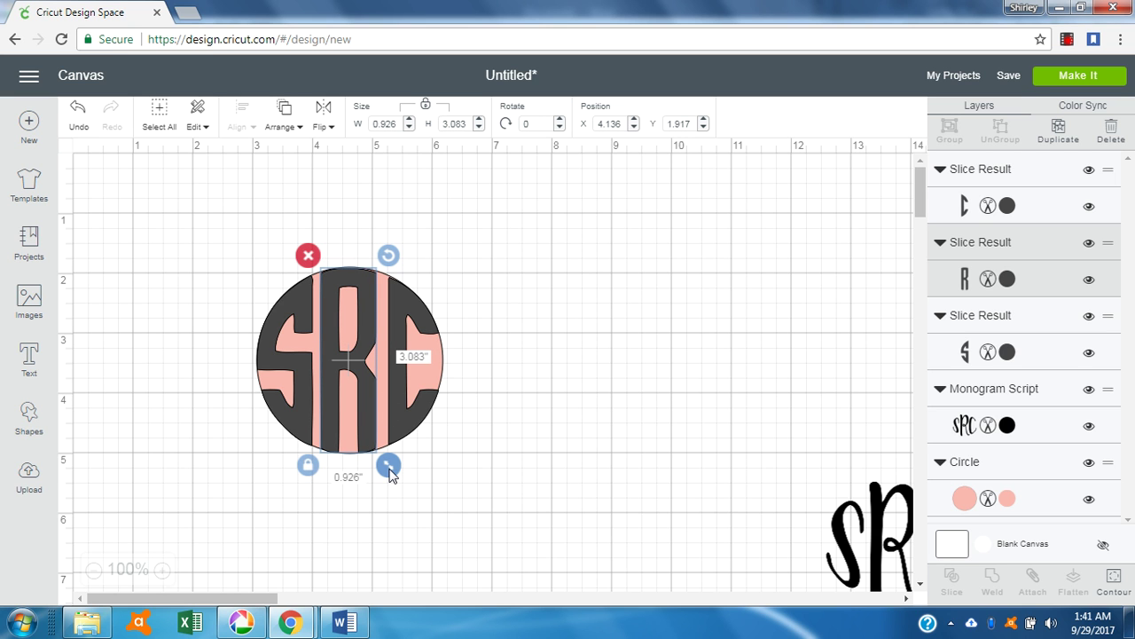
left_click_drag(391, 470, 393, 475)
left_click_drag(369, 390, 364, 386)
left_click(521, 309)
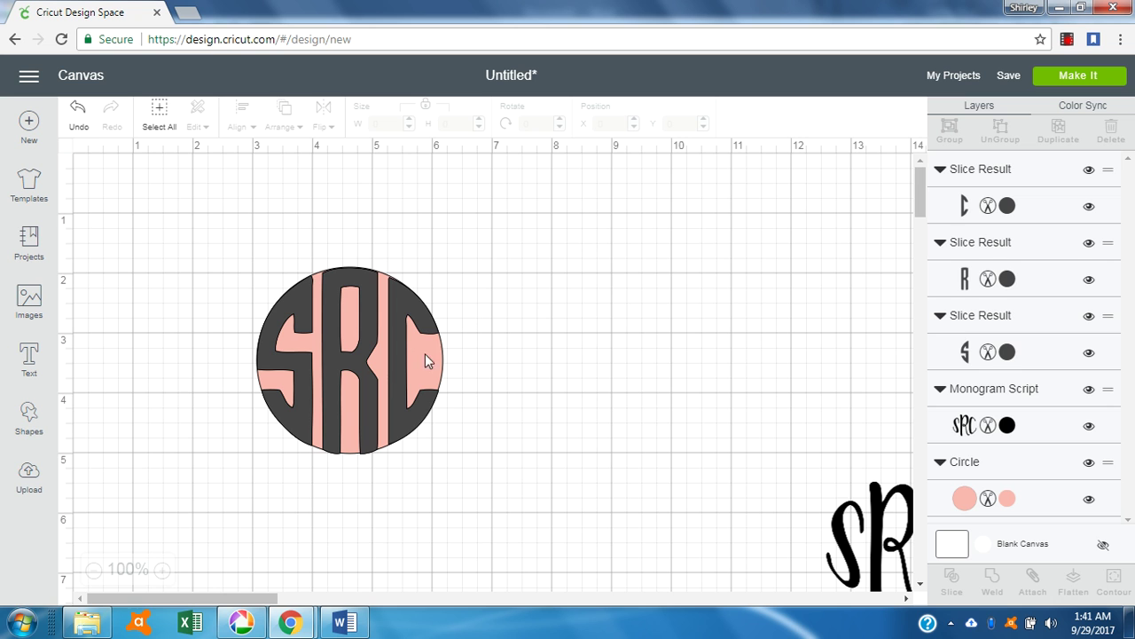
Fine-tune the R's size to a height of about 3.083 in so it fits the pink circle
left_click(368, 426)
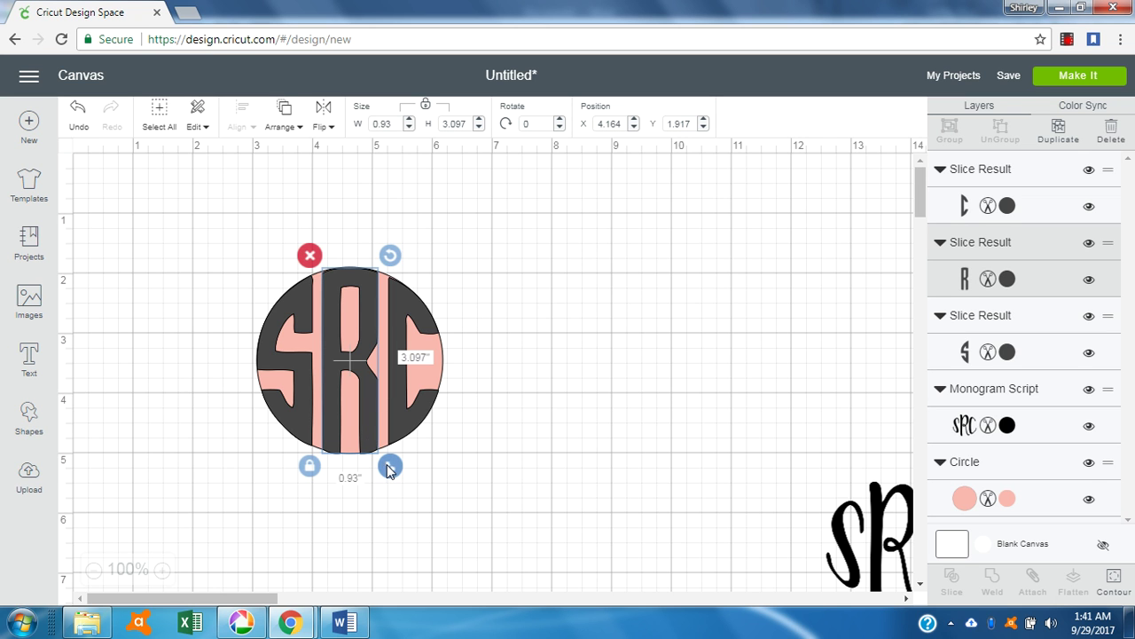
left_click_drag(390, 471, 389, 467)
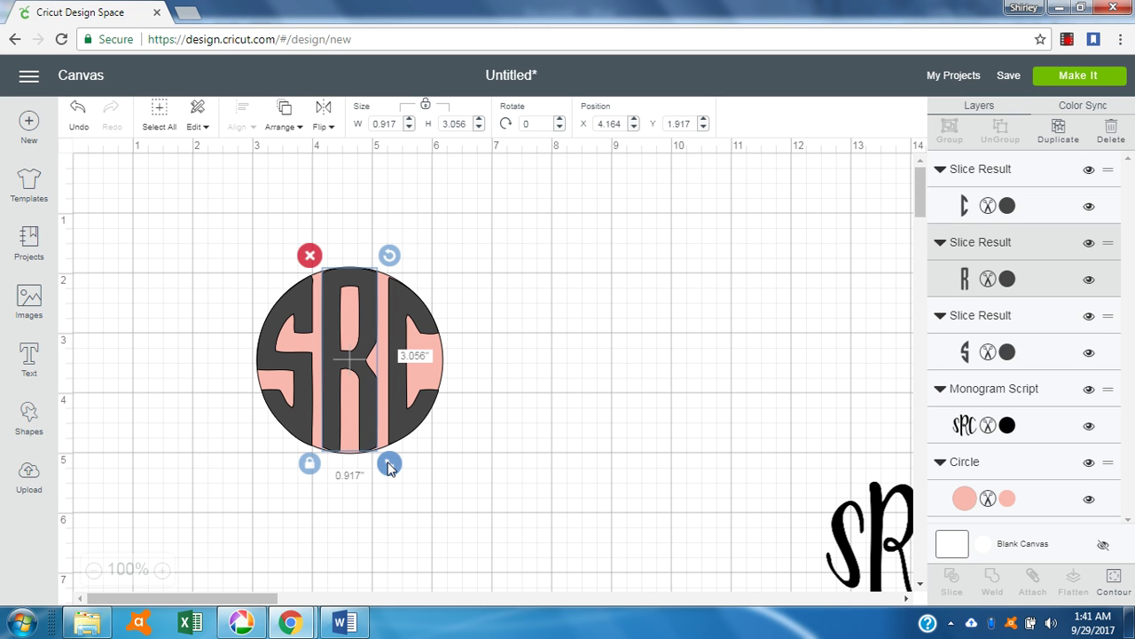
left_click_drag(368, 399, 369, 398)
left_click_drag(390, 464, 398, 465)
left_click(504, 456)
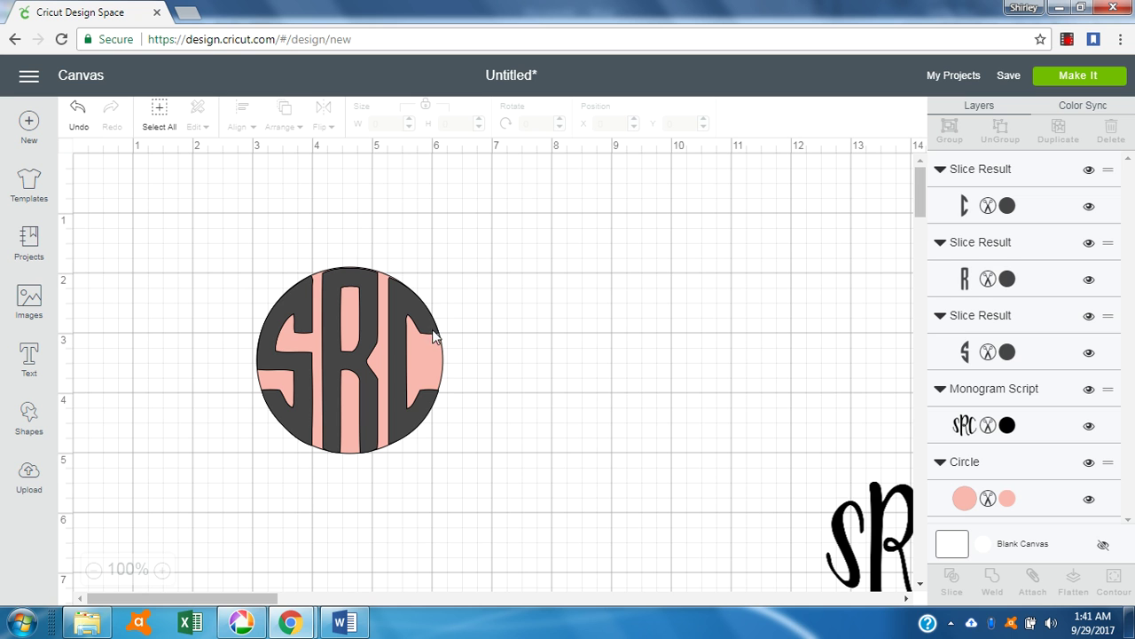
left_click(432, 359)
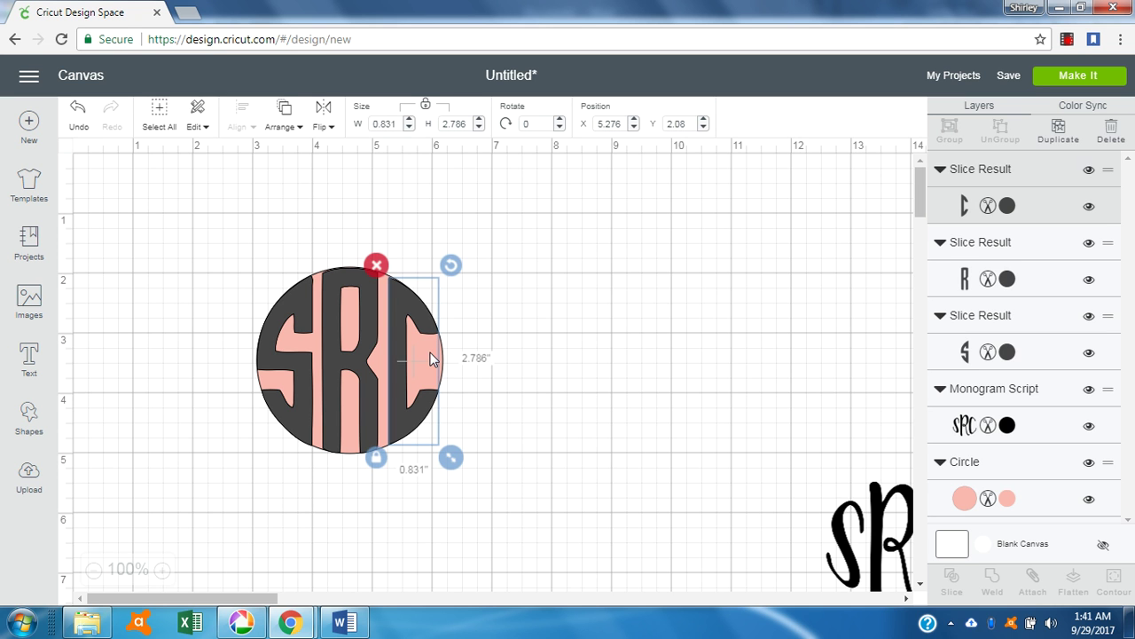
left_click(555, 358)
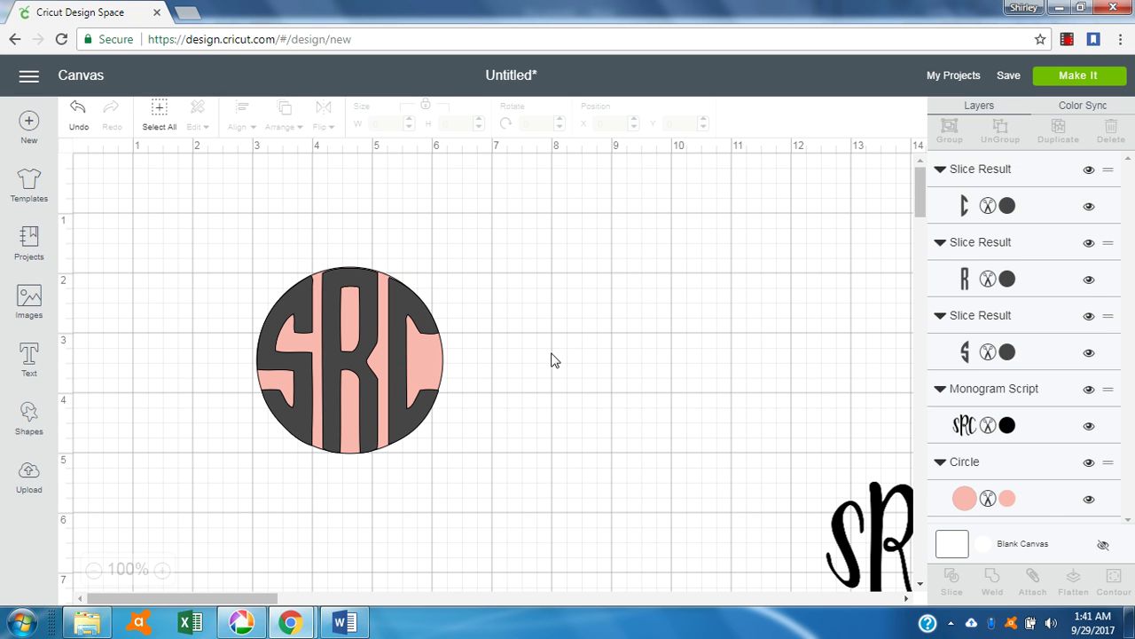
Enlarge the pink circle to about 3.639 in and reposition it around the letters at about X 2.819, Y 1.681
left_click(1044, 508)
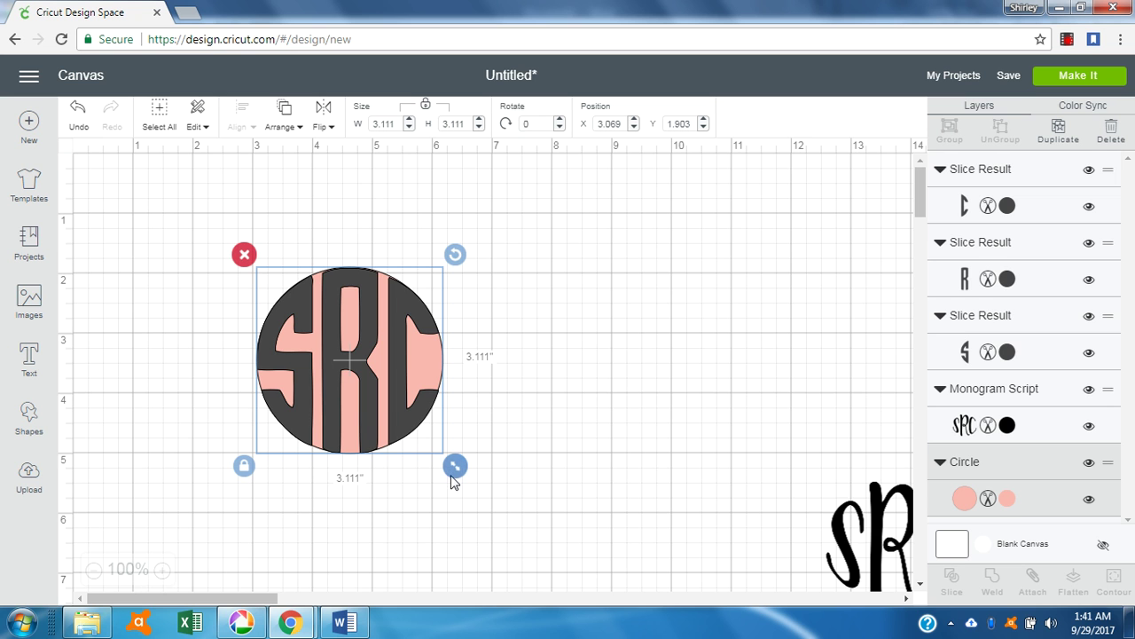
left_click_drag(453, 467, 487, 495)
left_click_drag(443, 441, 428, 426)
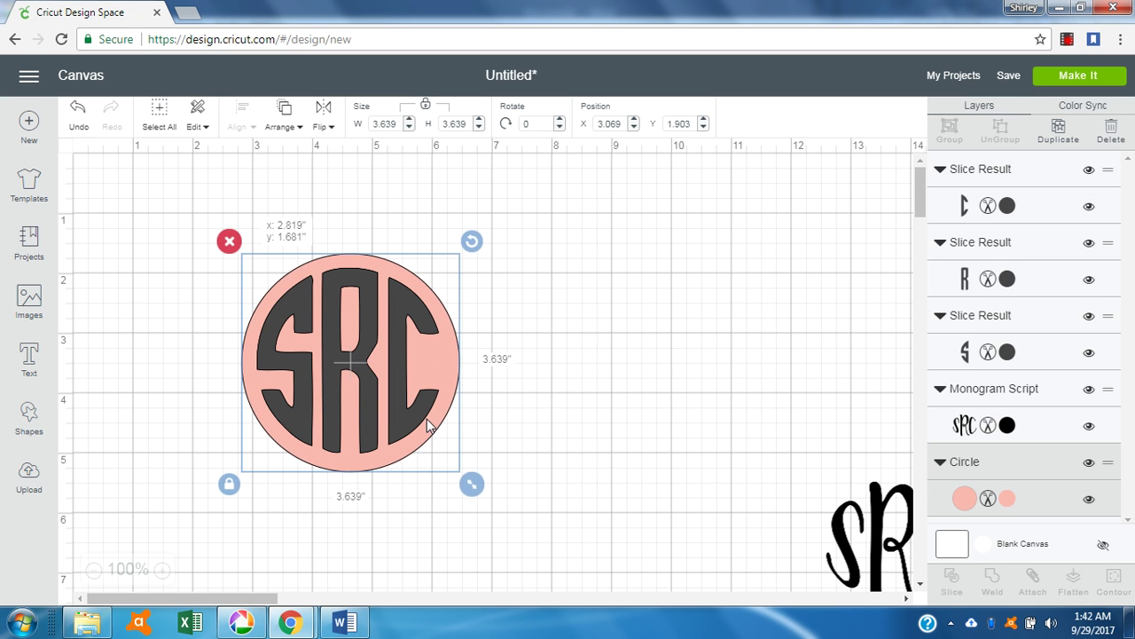
left_click(556, 267)
Group the S, R and C letters together
left_click(298, 326)
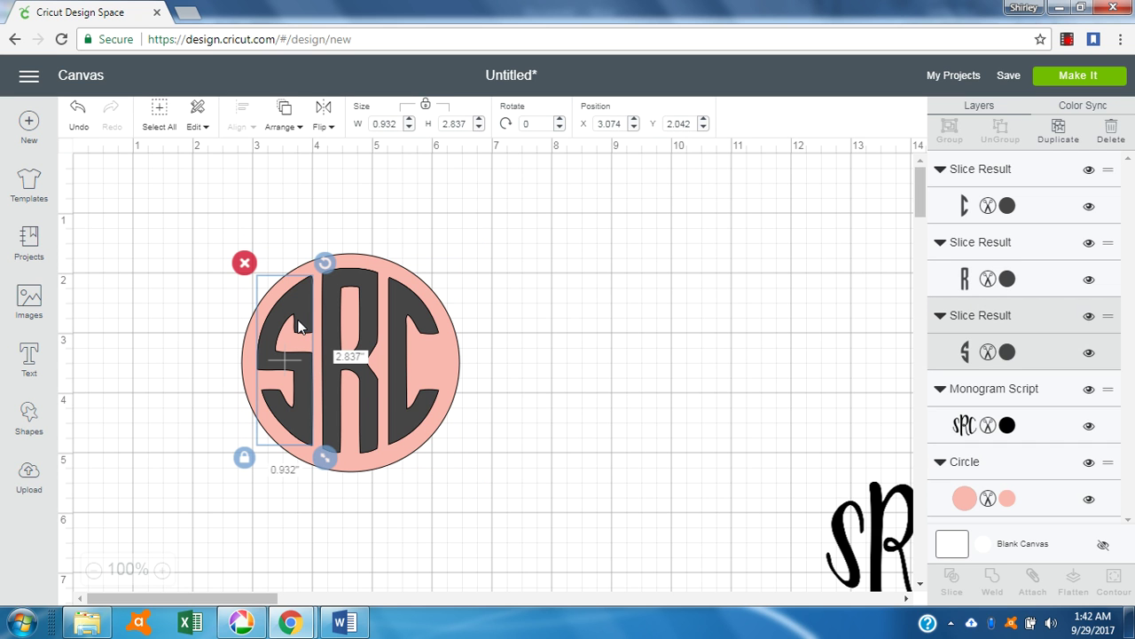
left_click(364, 285, "shift")
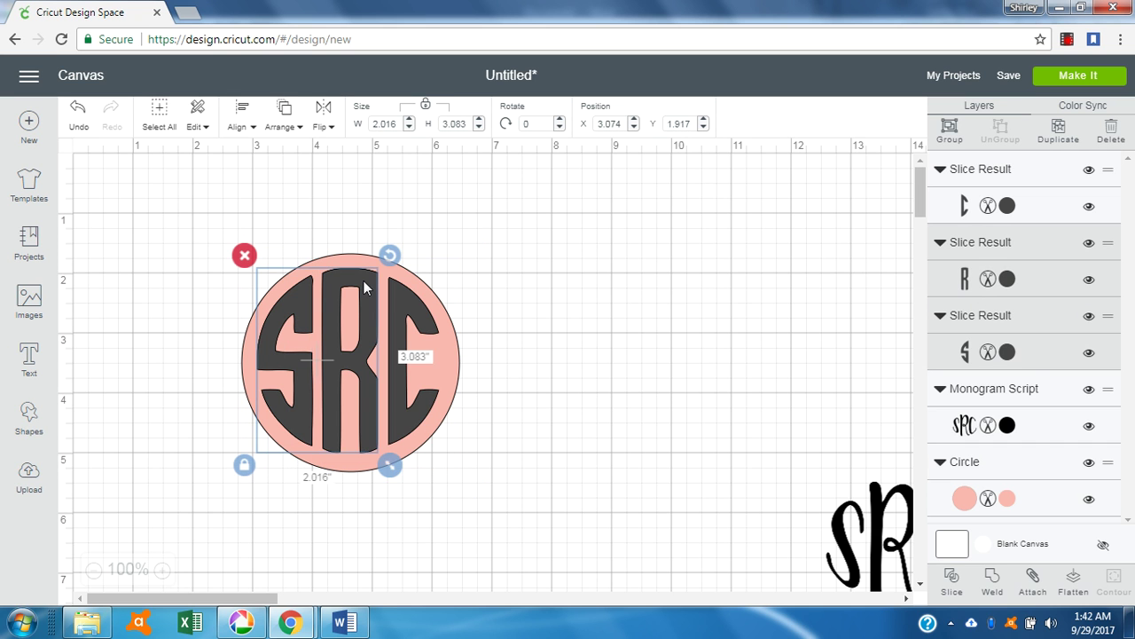
left_click(413, 299, "shift")
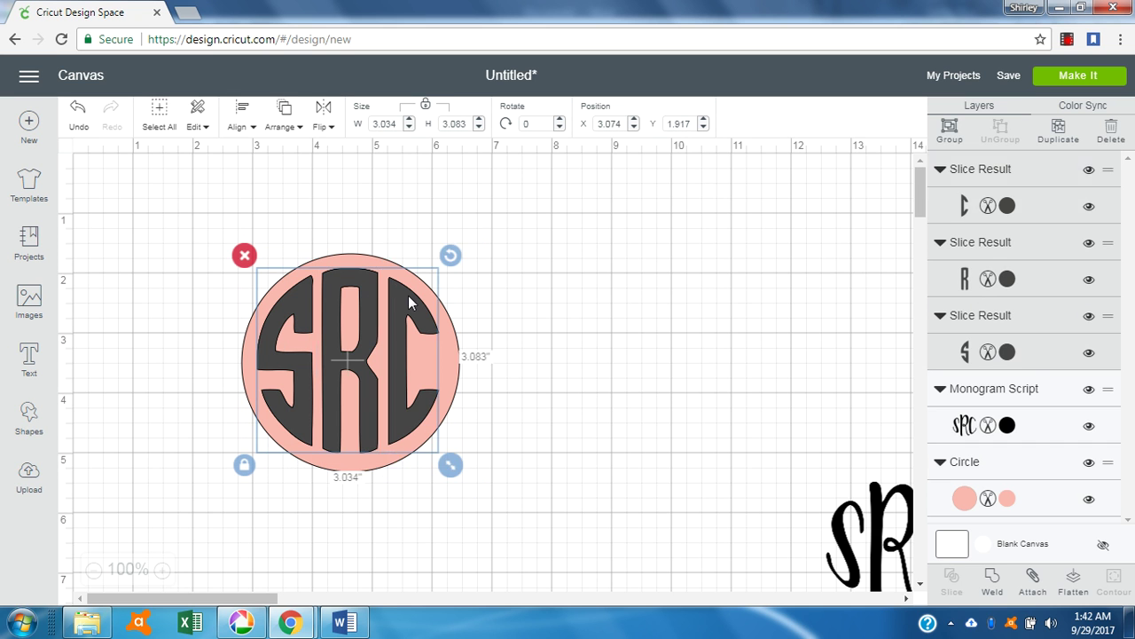
left_click(949, 129)
Center the grouped SRC letters on the pink circle with the Center alignment
left_click_drag(158, 167, 564, 502)
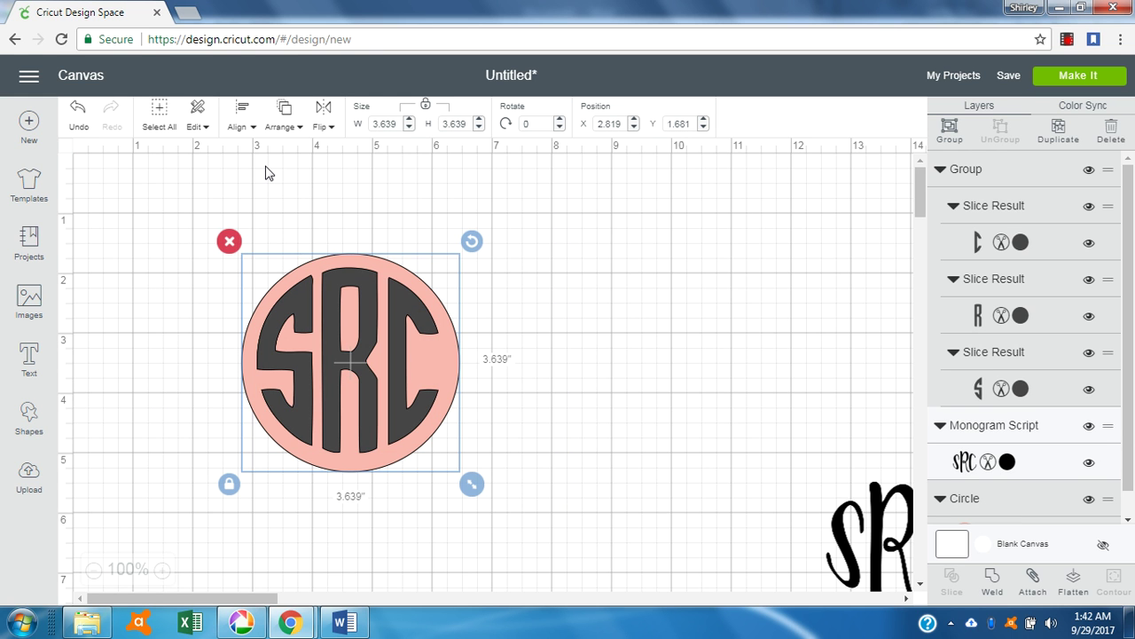
left_click(244, 120)
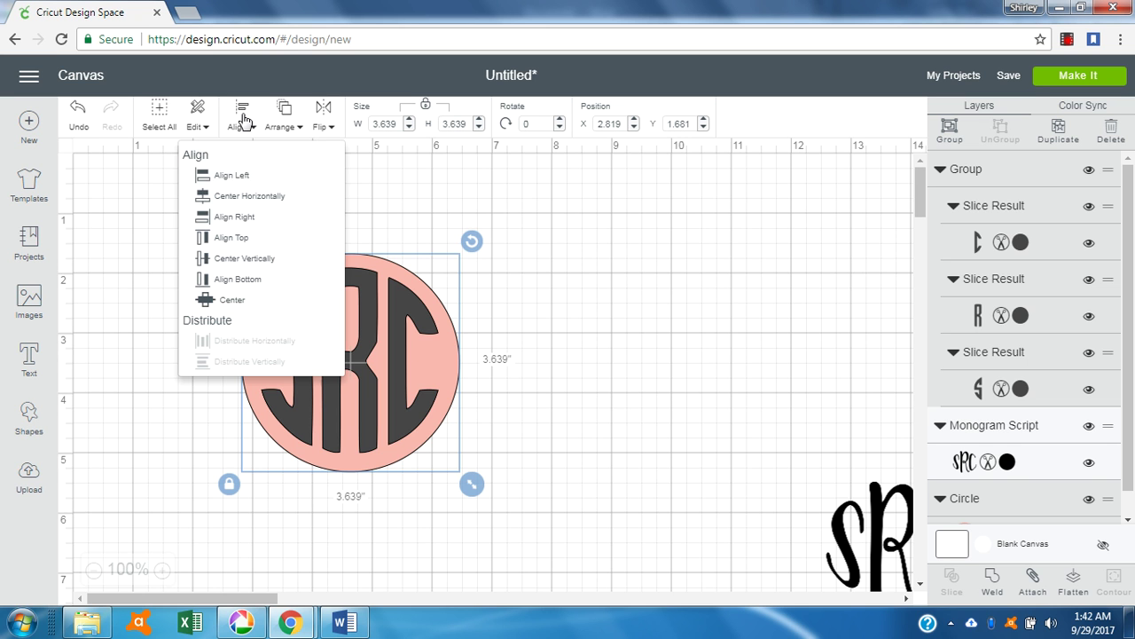
left_click(236, 301)
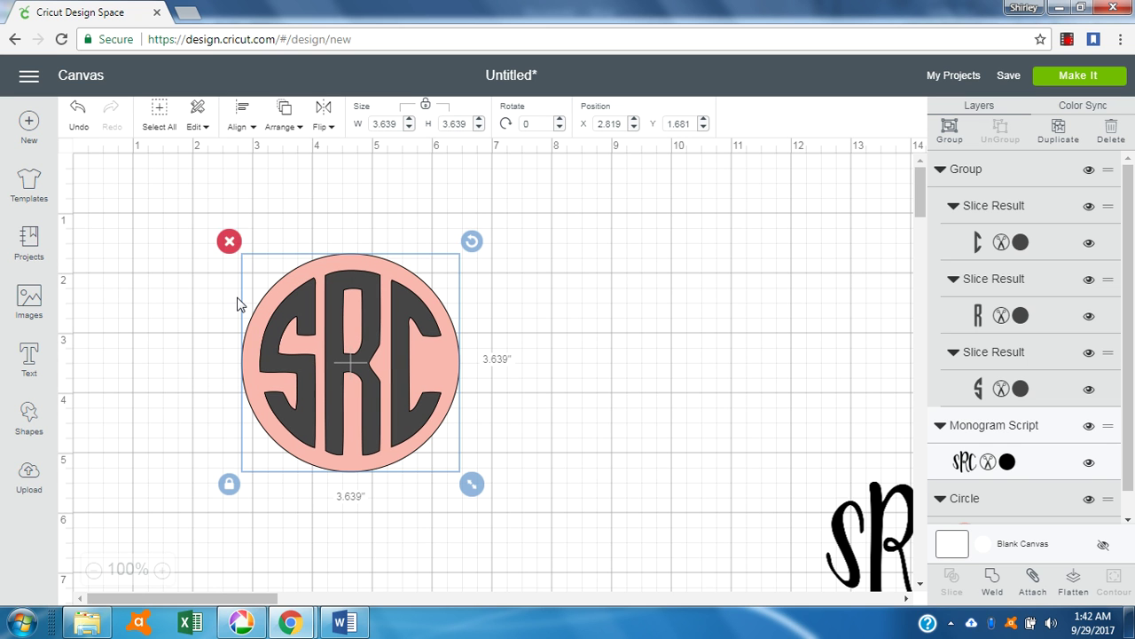
left_click(634, 353)
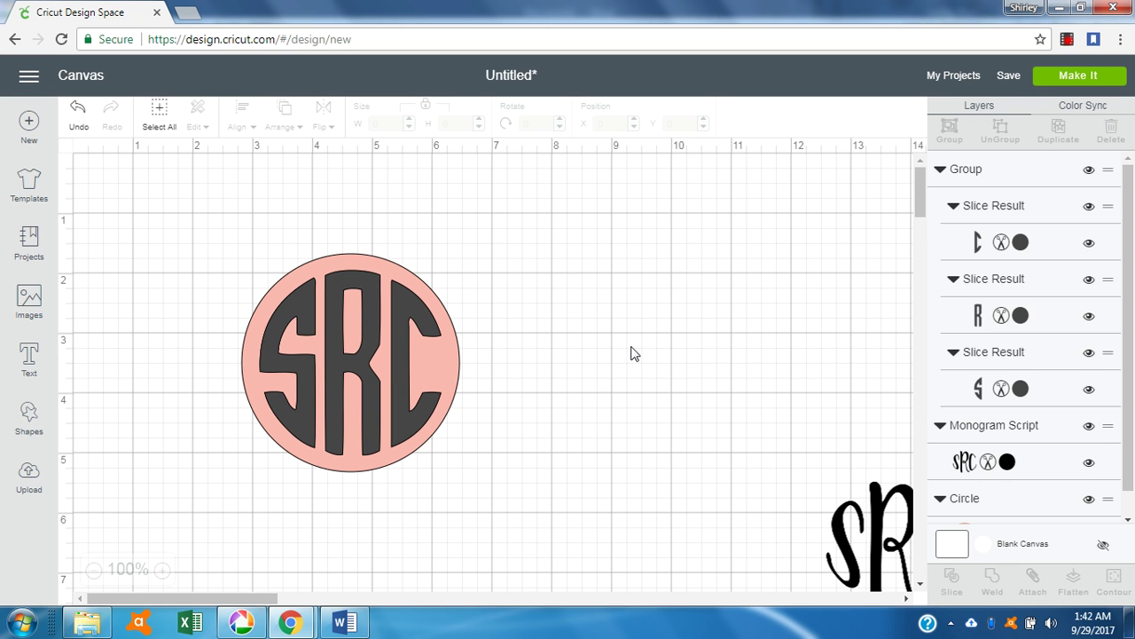
Nudge the grouped letters within the pink circle to about X 3.108, Y 1.958
left_click_drag(392, 361, 394, 370)
left_click(659, 261)
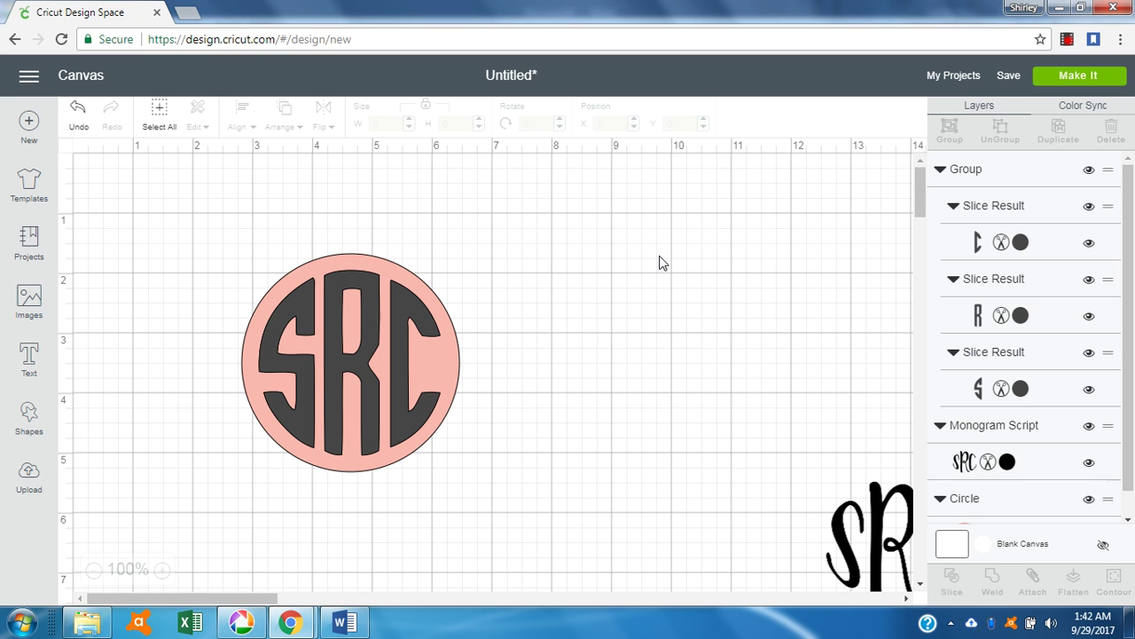
left_click_drag(402, 364, 402, 362)
left_click(611, 227)
left_click_drag(223, 224, 529, 512)
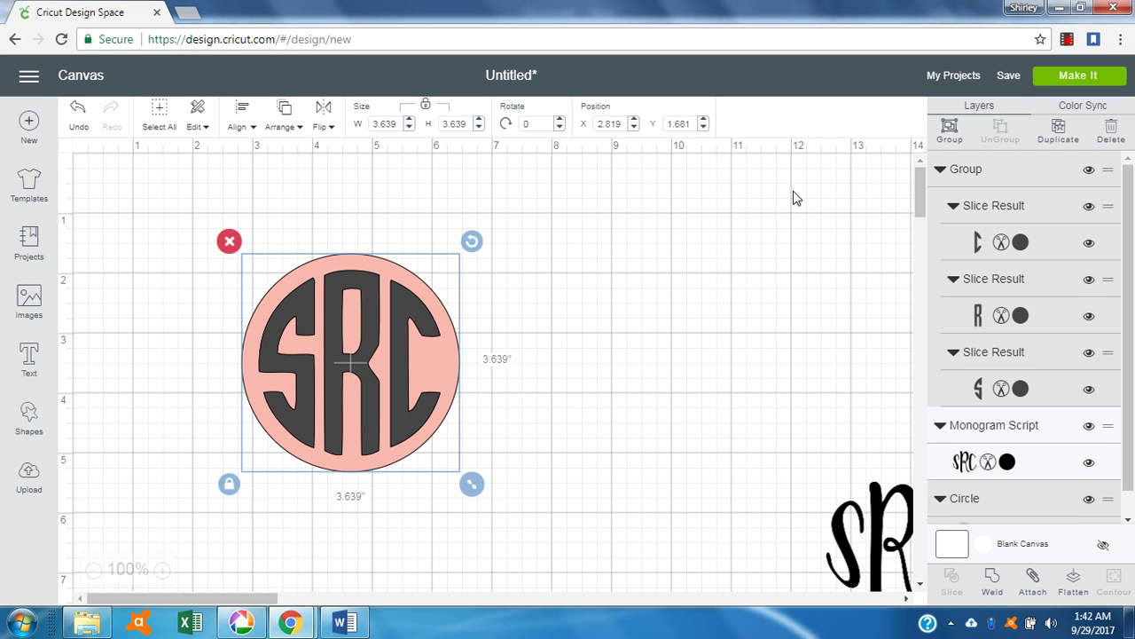
left_click(692, 241)
Ungroup the SRC letters and select the C on its own
left_click(410, 350)
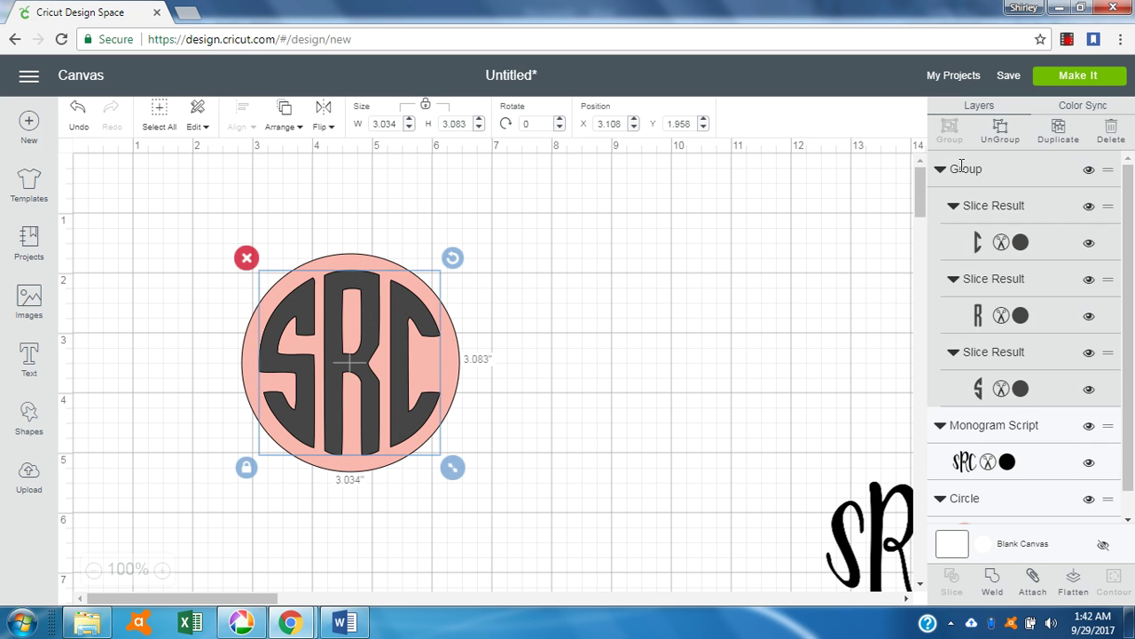
left_click(997, 130)
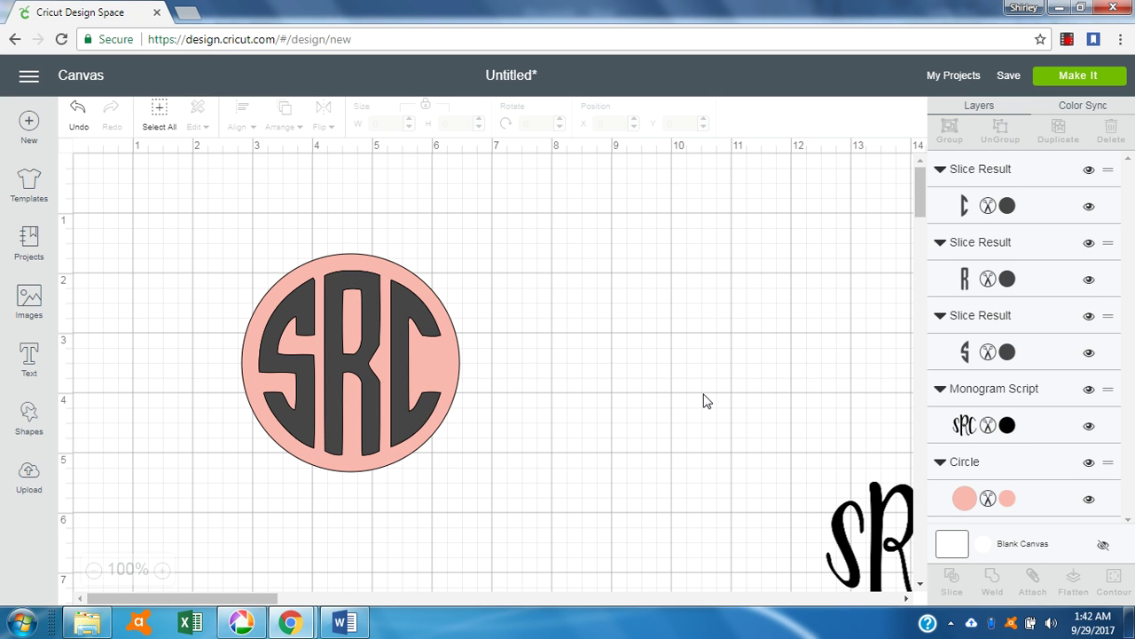
left_click(434, 327)
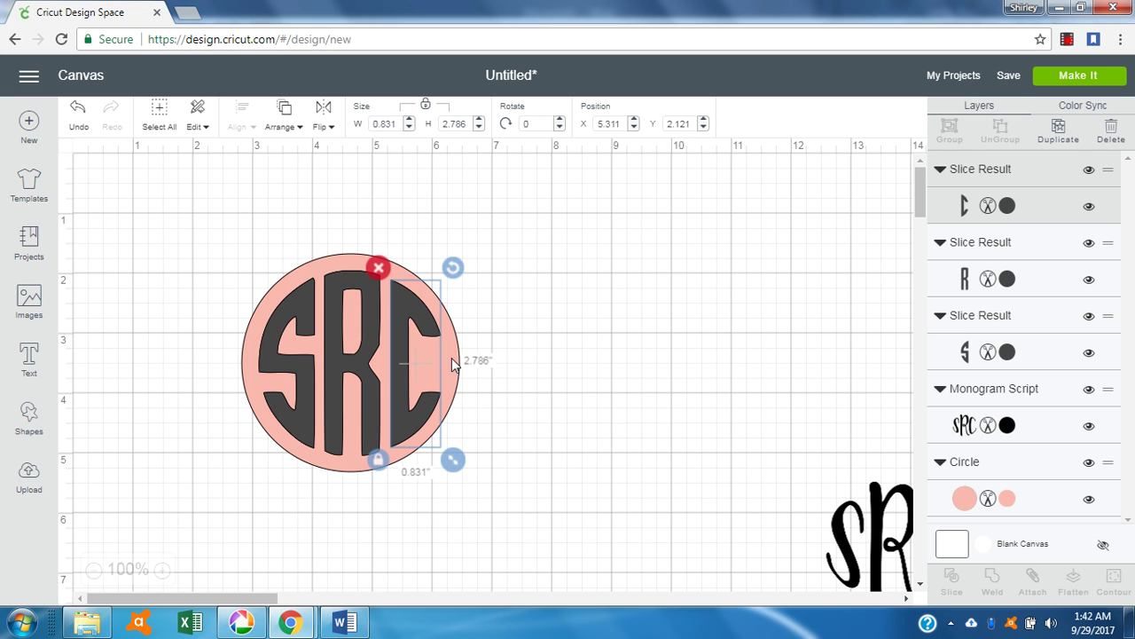
Slice the C out of the pink circle and delete the leftover pink C piece
left_click(452, 358, "shift")
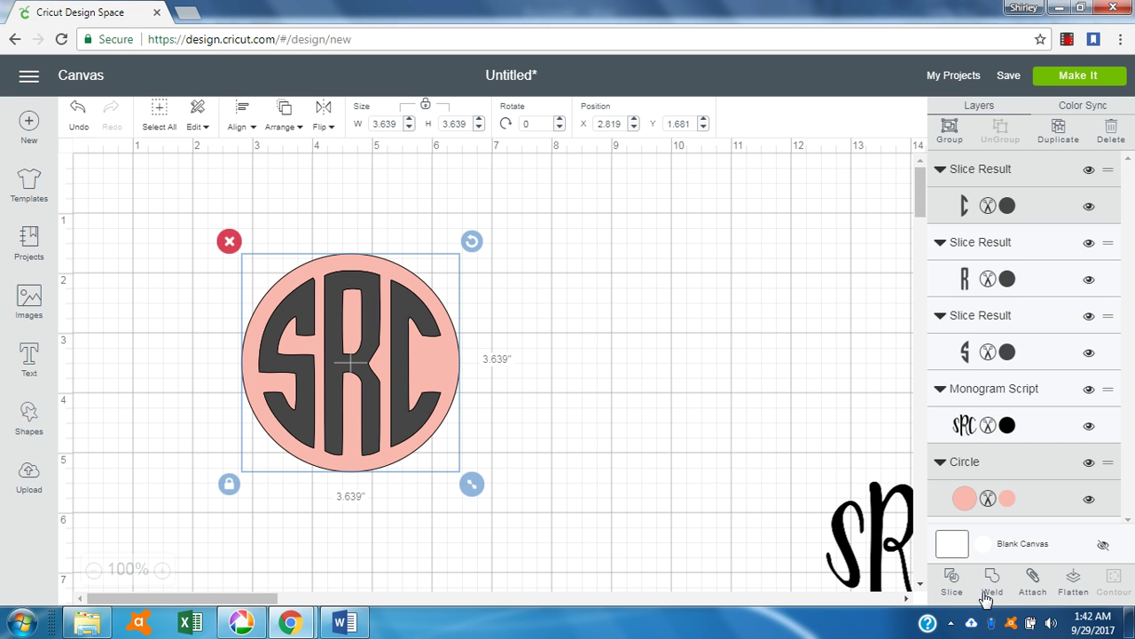
left_click(949, 581)
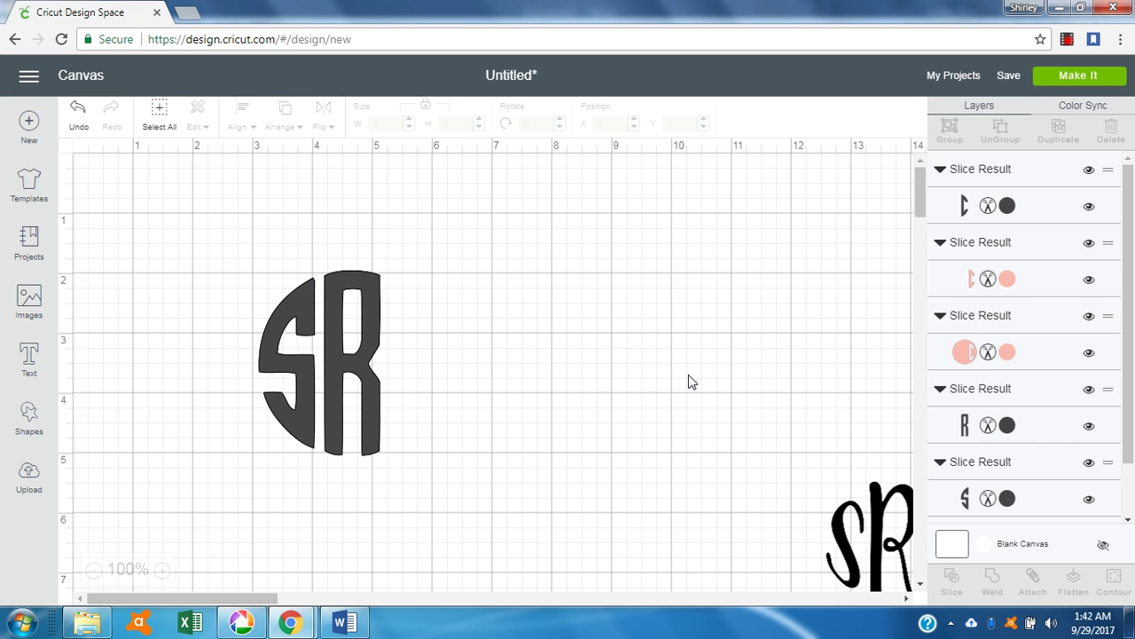
left_click(404, 308)
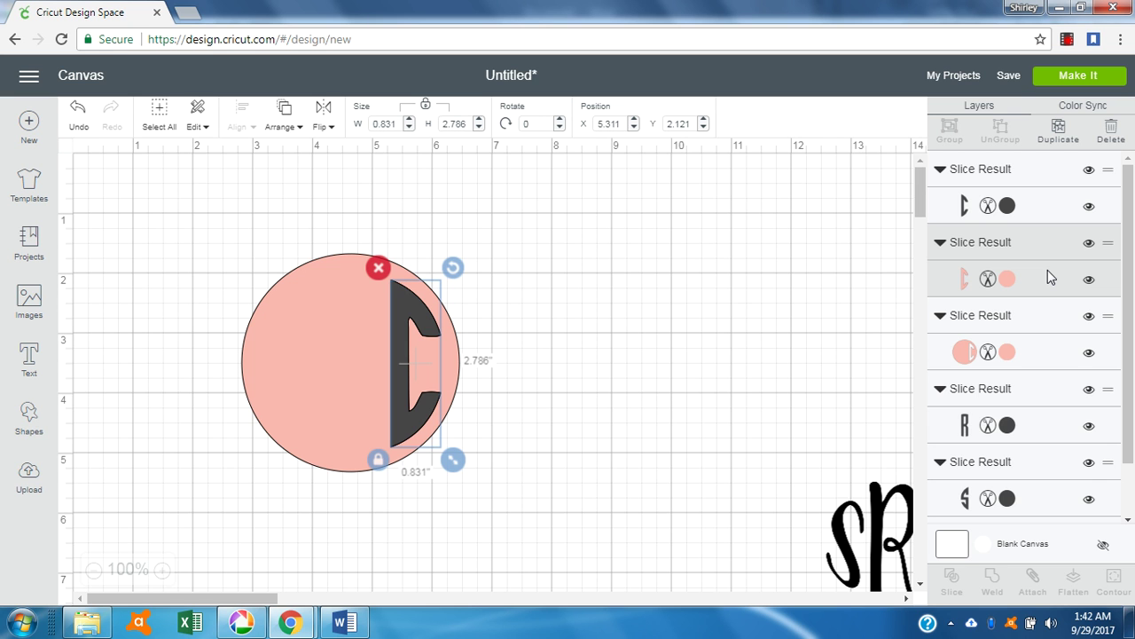
key("Delete")
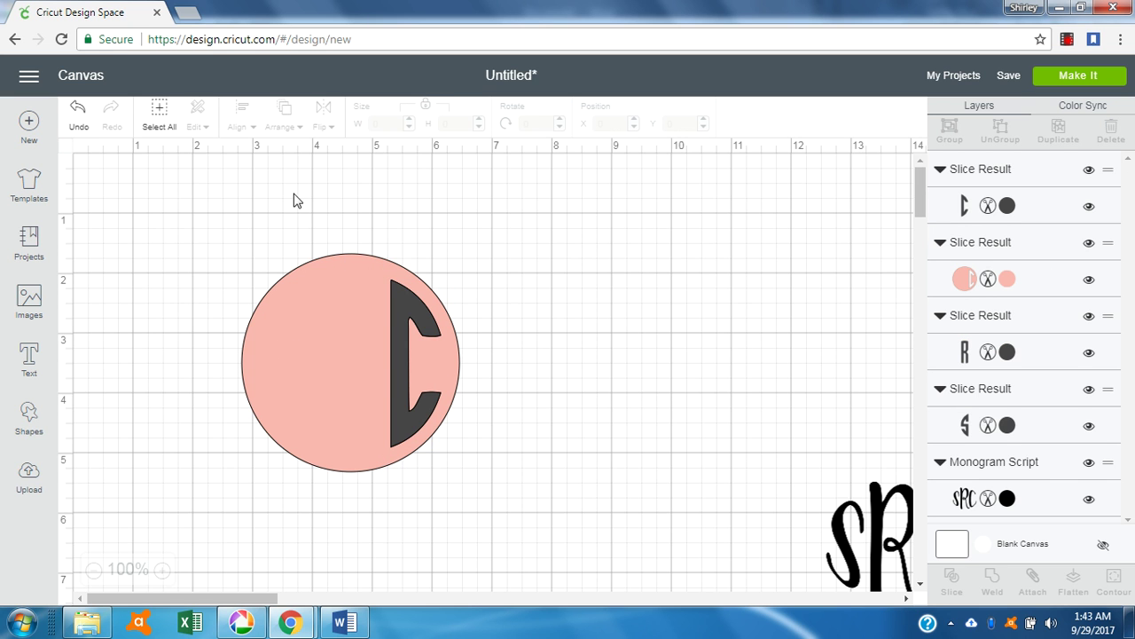
Send the sliced pink circle to the back, behind the S, R and C letters
left_click(322, 291)
left_click(286, 116)
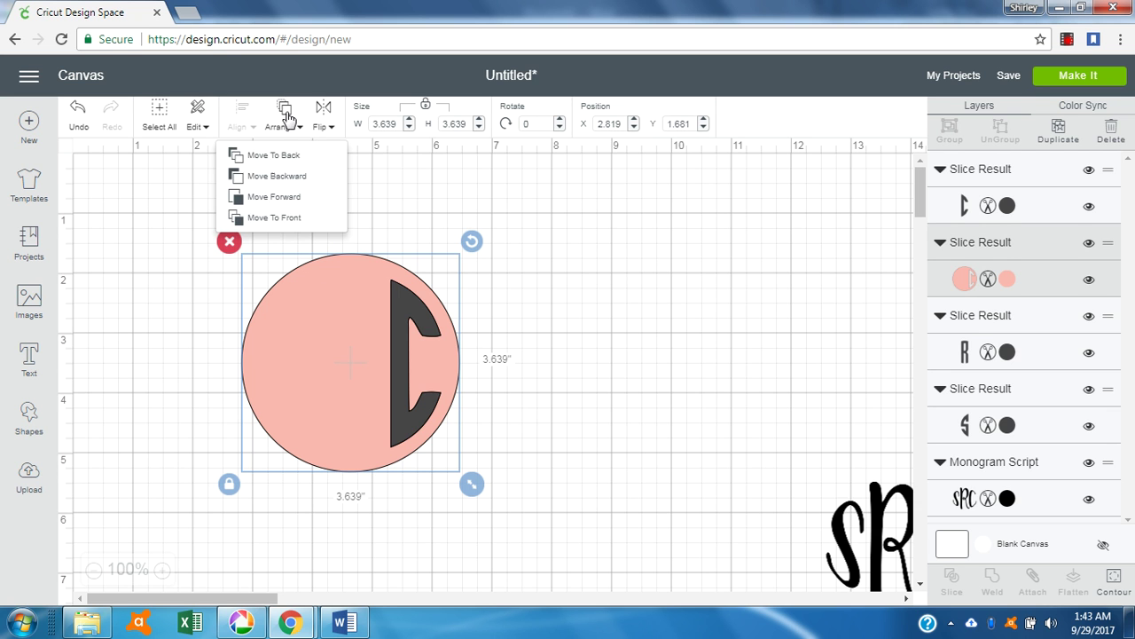
left_click(294, 158)
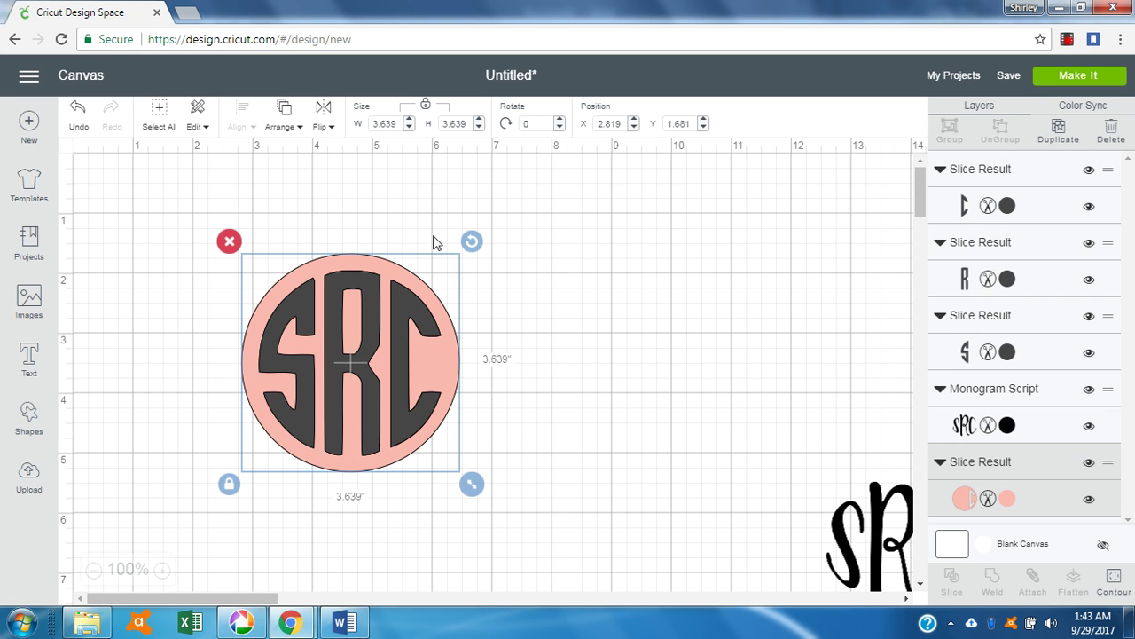
Slice the R out of the pink circle and delete the leftover pink R piece
left_click(369, 284)
left_click(404, 282, "shift")
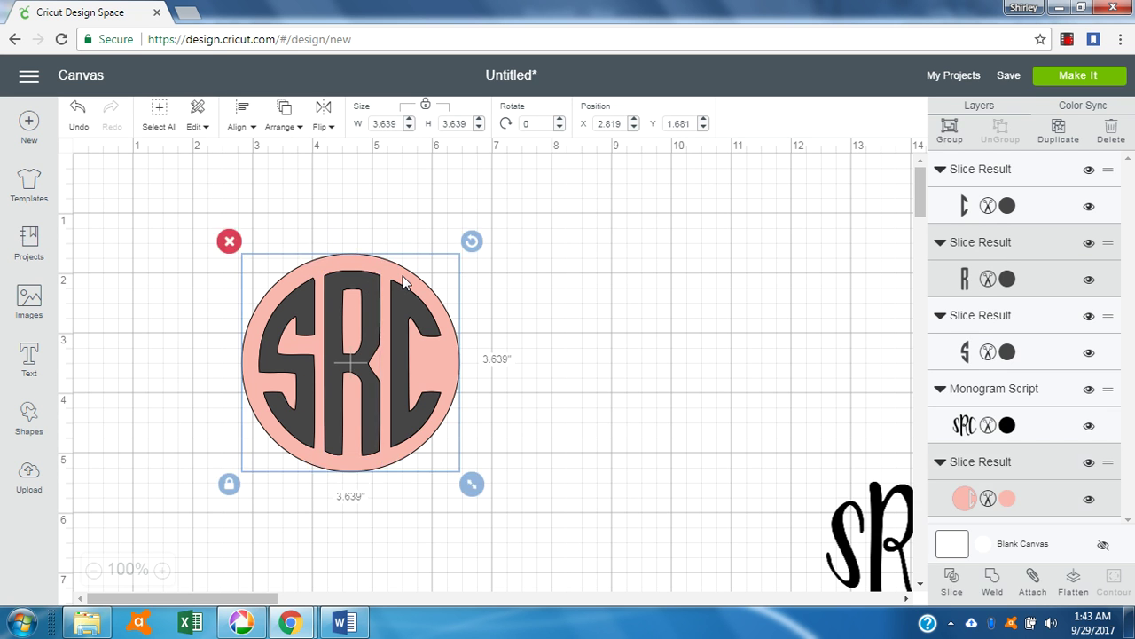
left_click(952, 581)
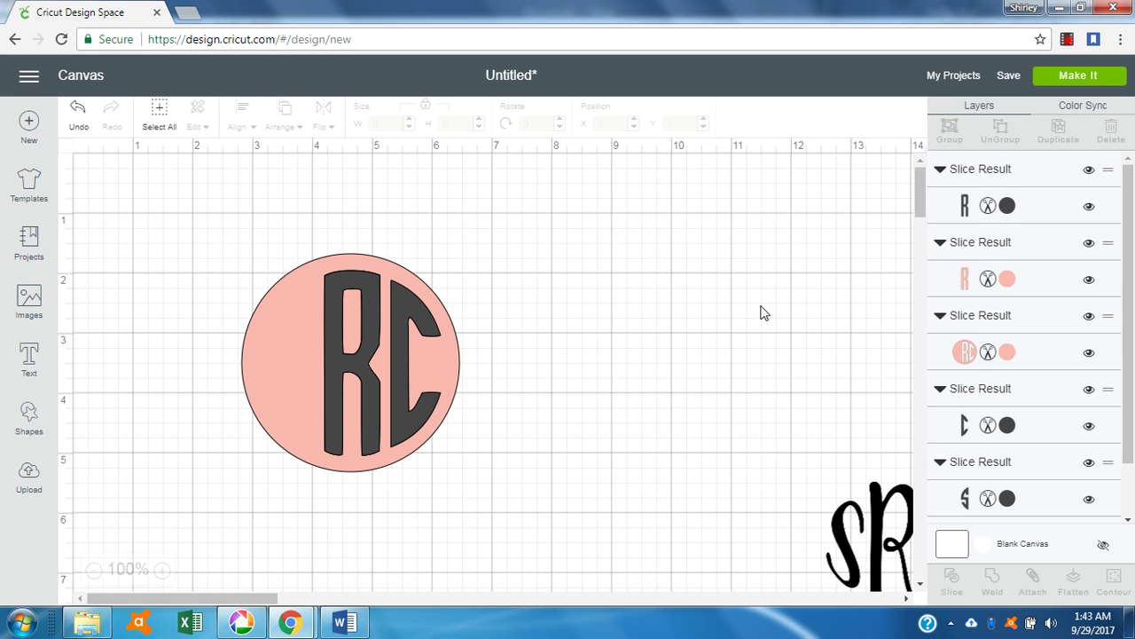
left_click(1042, 282)
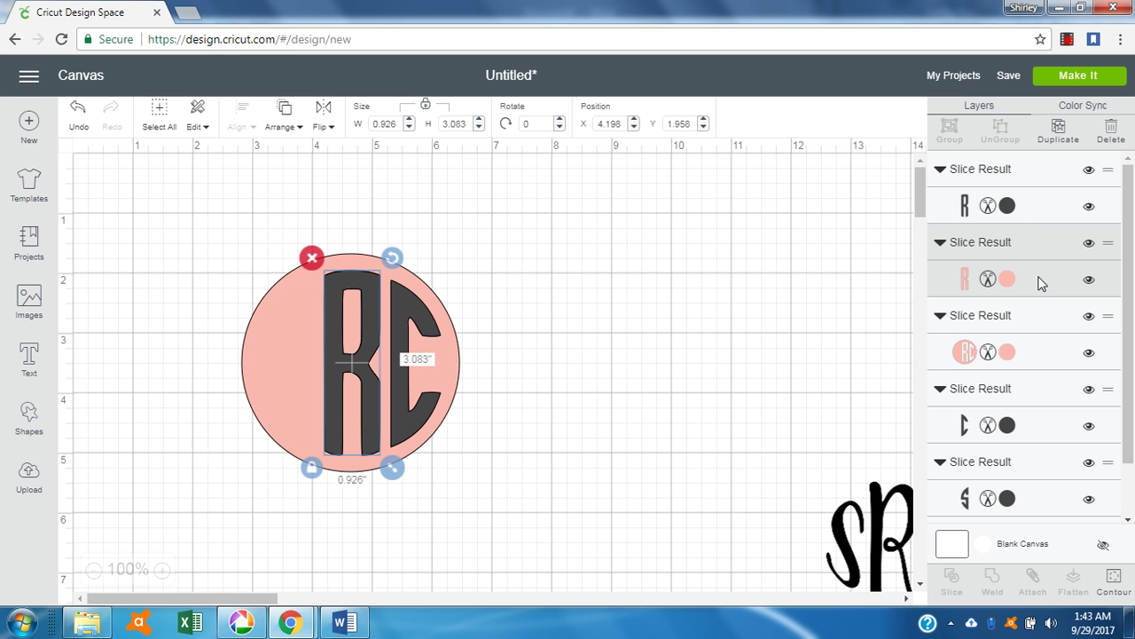
key("Delete")
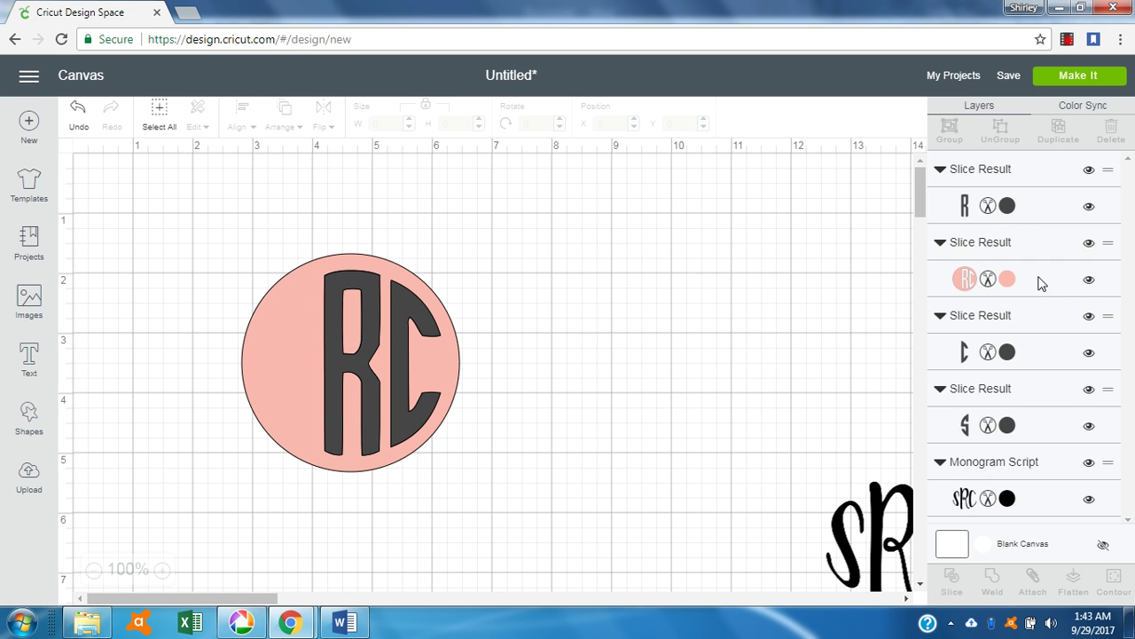
Move the pink circle with the R and C cutouts to the back
left_click(284, 363)
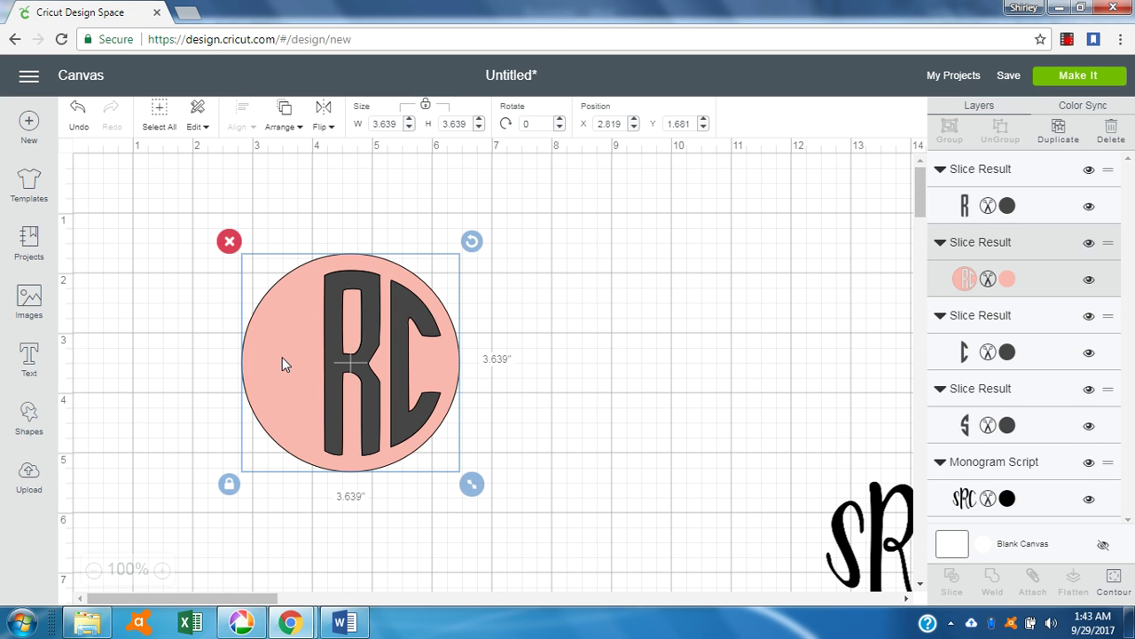
left_click(284, 115)
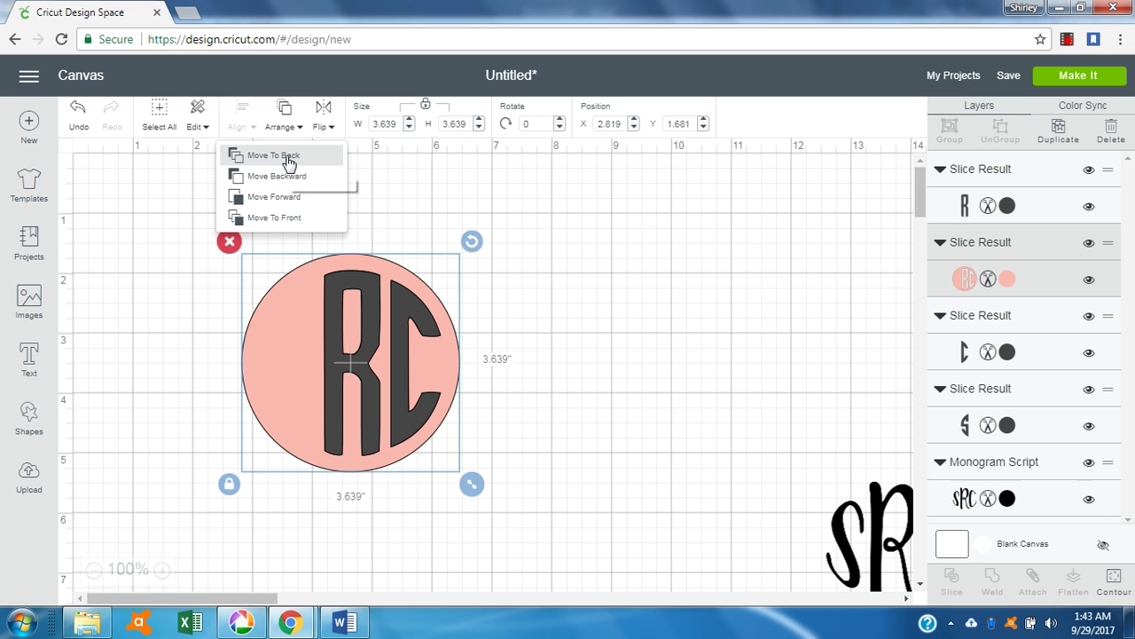
left_click(289, 158)
Slice the S out of the pink circle and delete the leftover pink S piece
left_click(296, 369)
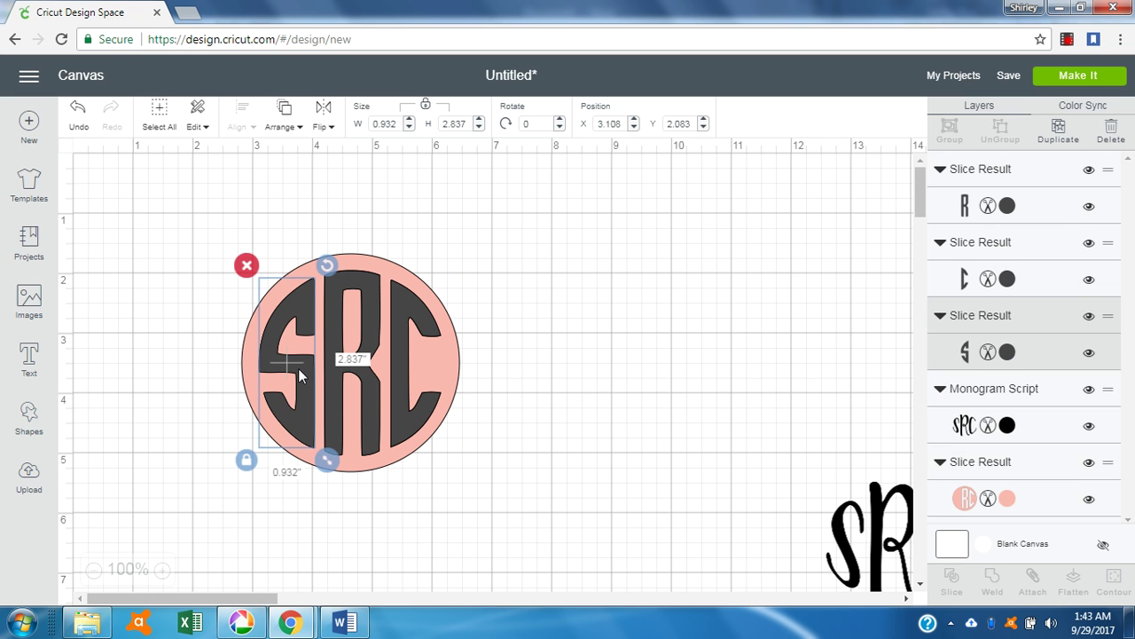
left_click(448, 367, "shift")
left_click(949, 578)
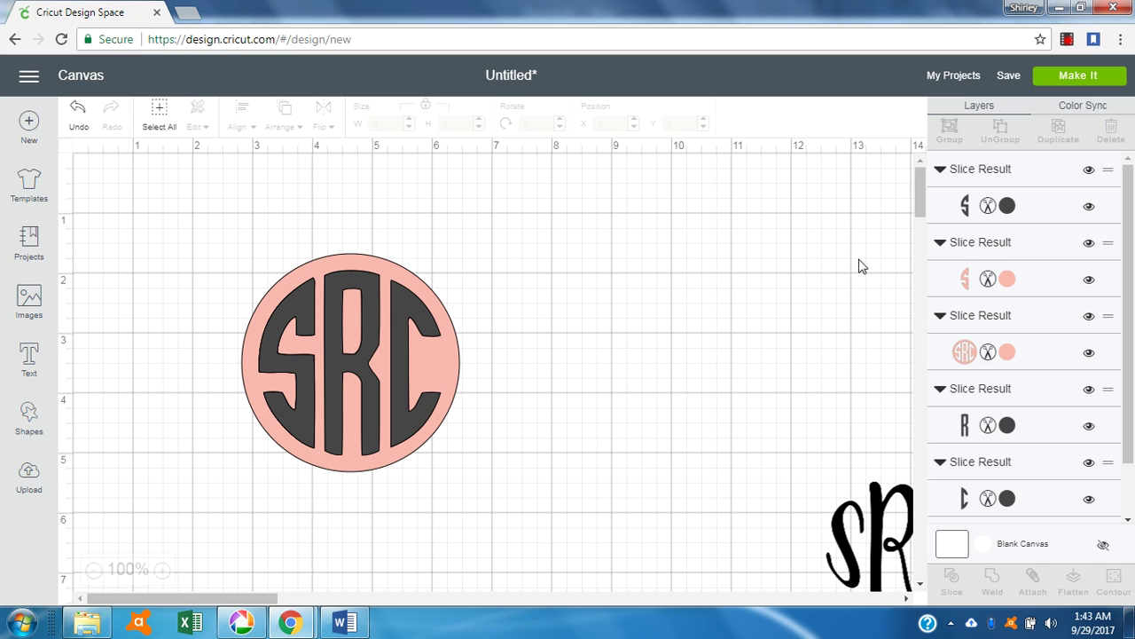
left_click(1009, 297)
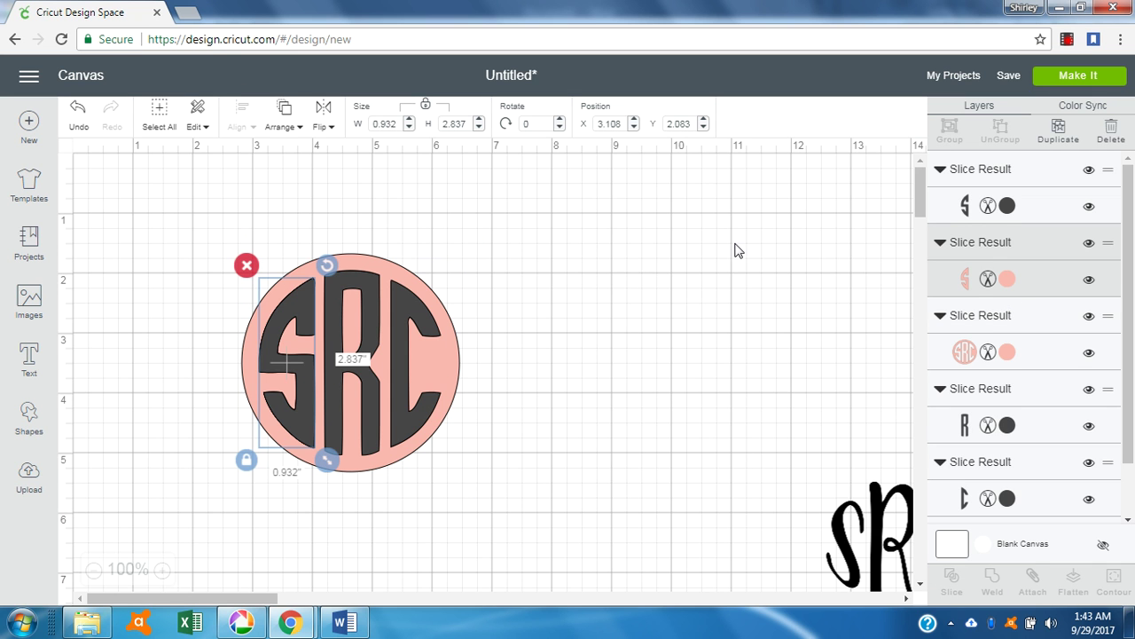
key("Delete")
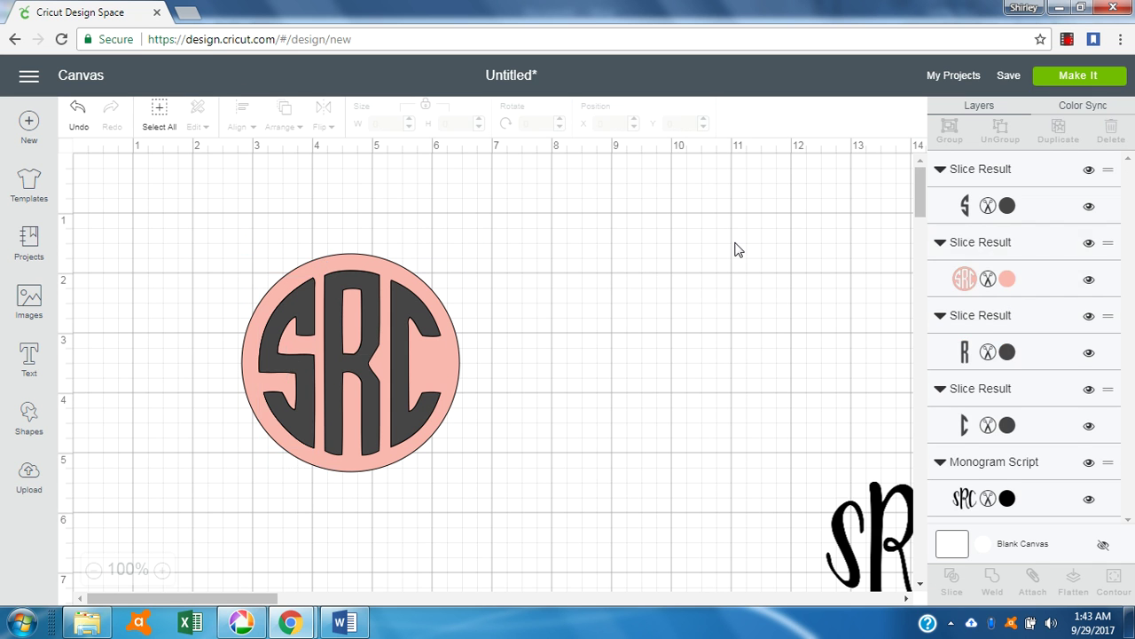
left_click(297, 306)
left_click(367, 287, "shift")
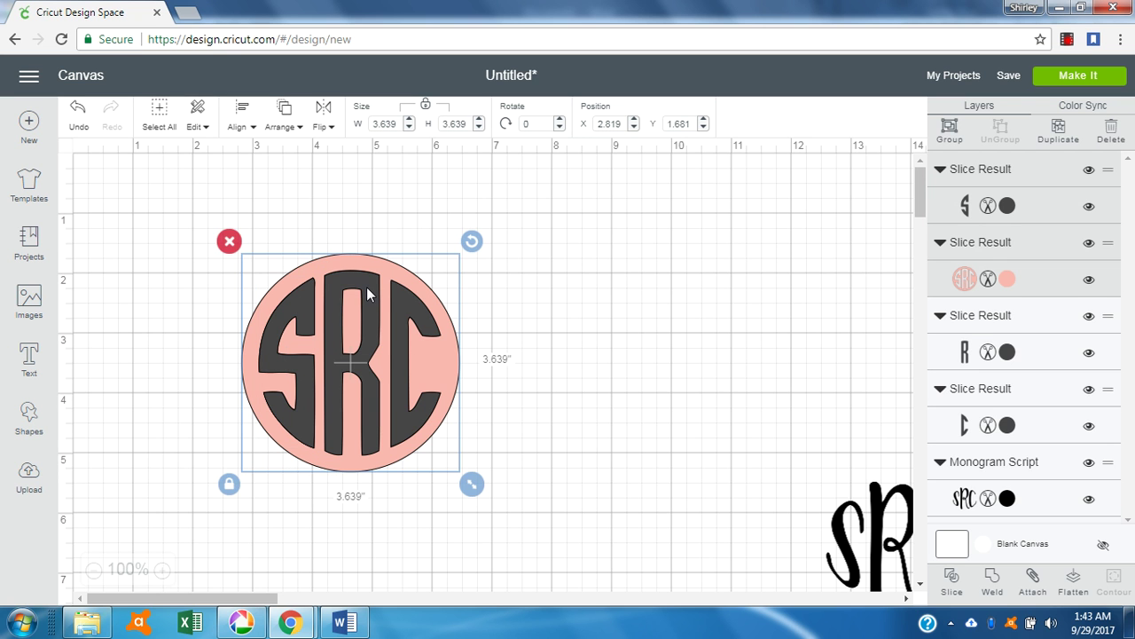
left_click(547, 376)
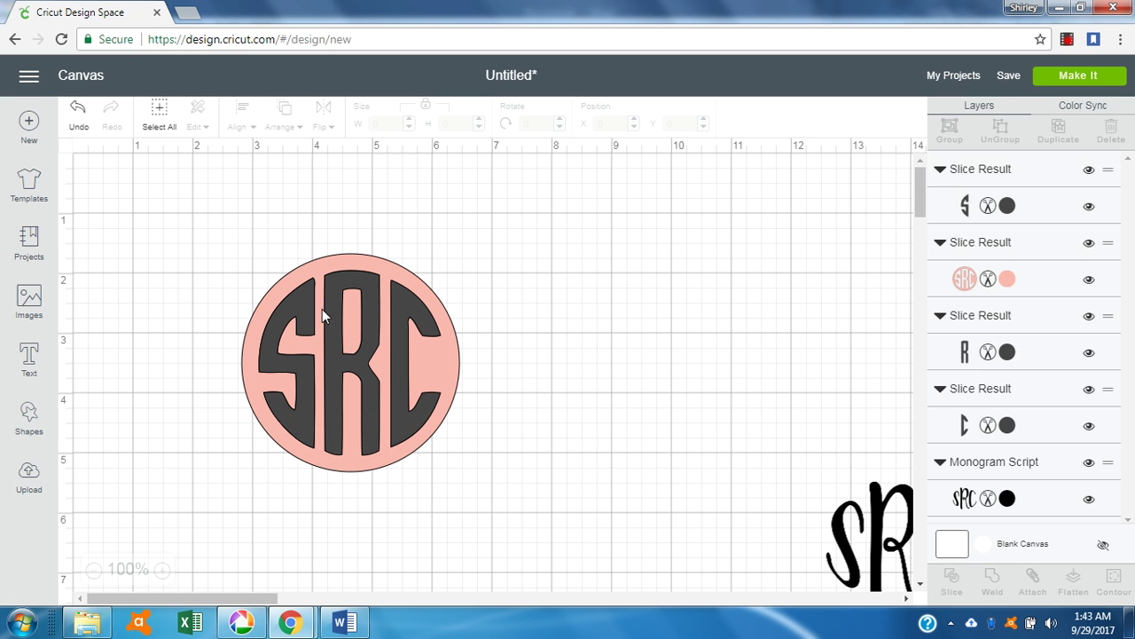
left_click(297, 376)
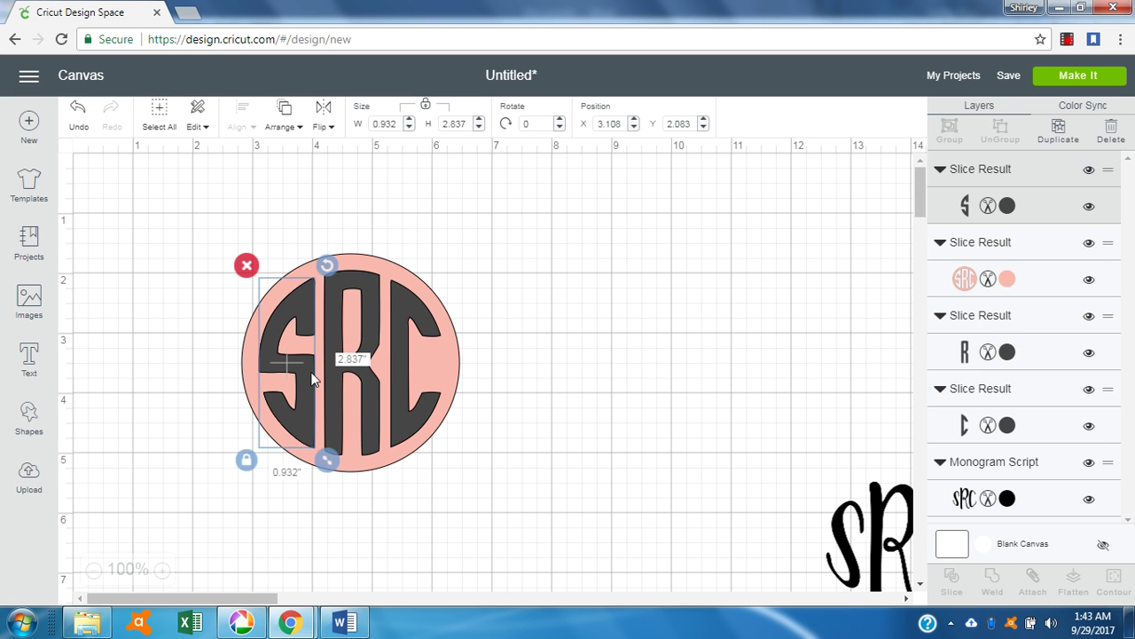
left_click(363, 391, "shift")
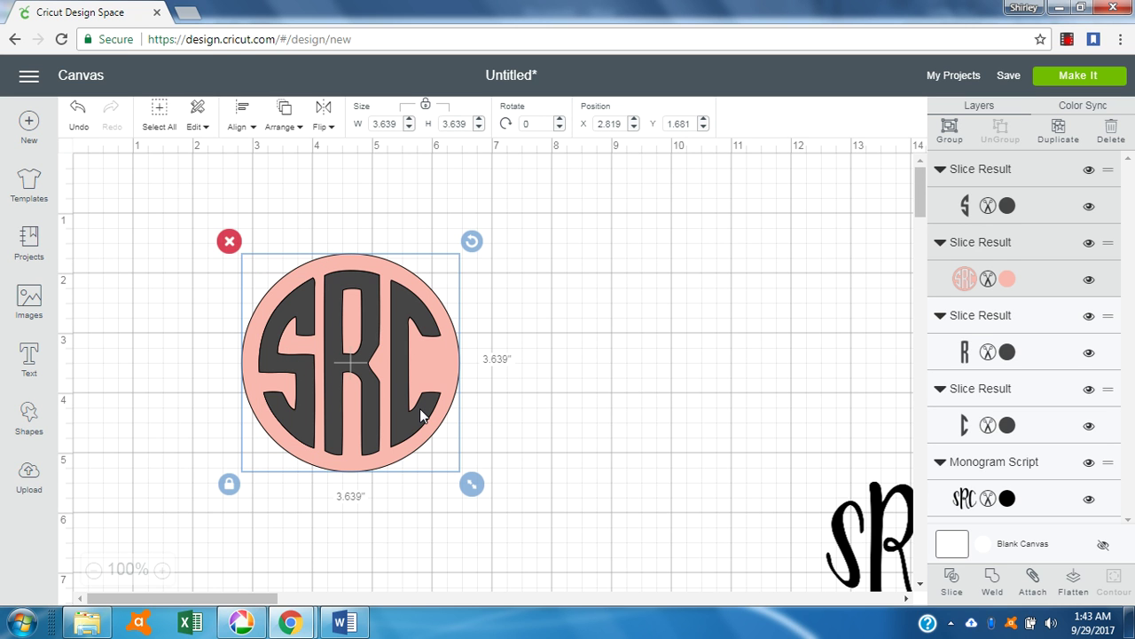
left_click(771, 341)
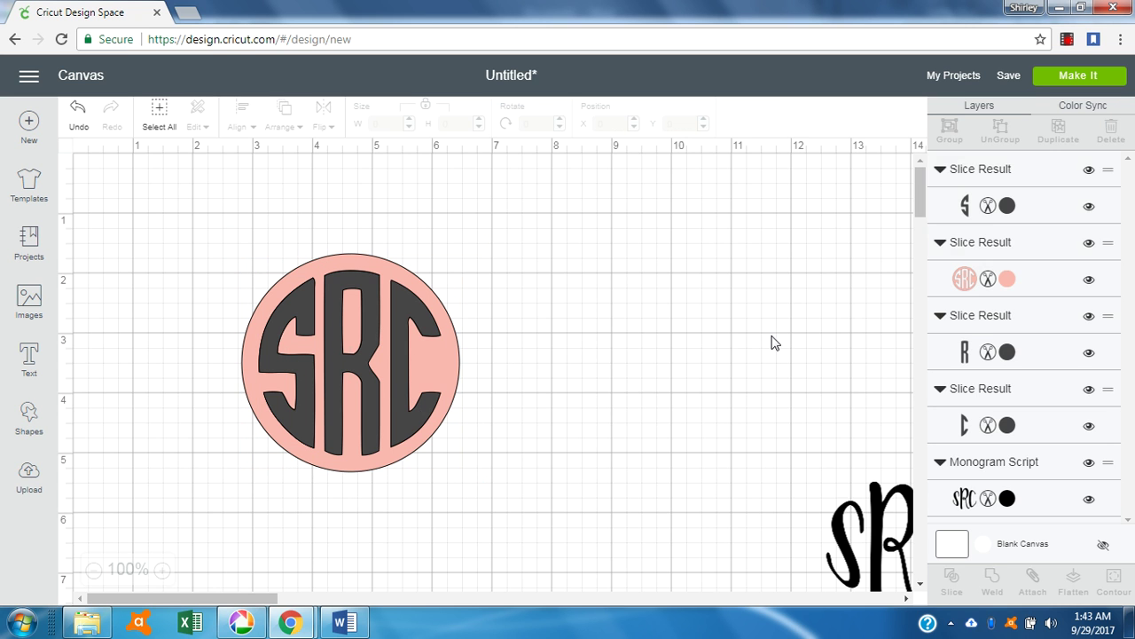
left_click(1043, 216)
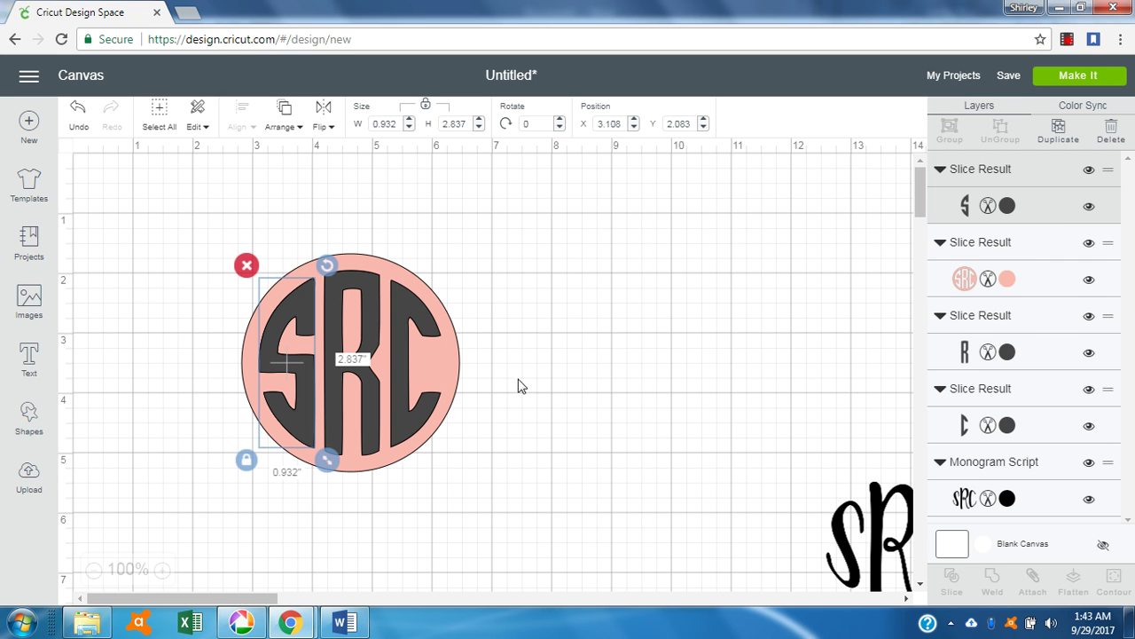
Send the pink circle with all three letter cutouts to the back, behind the dark letters
left_click(445, 371)
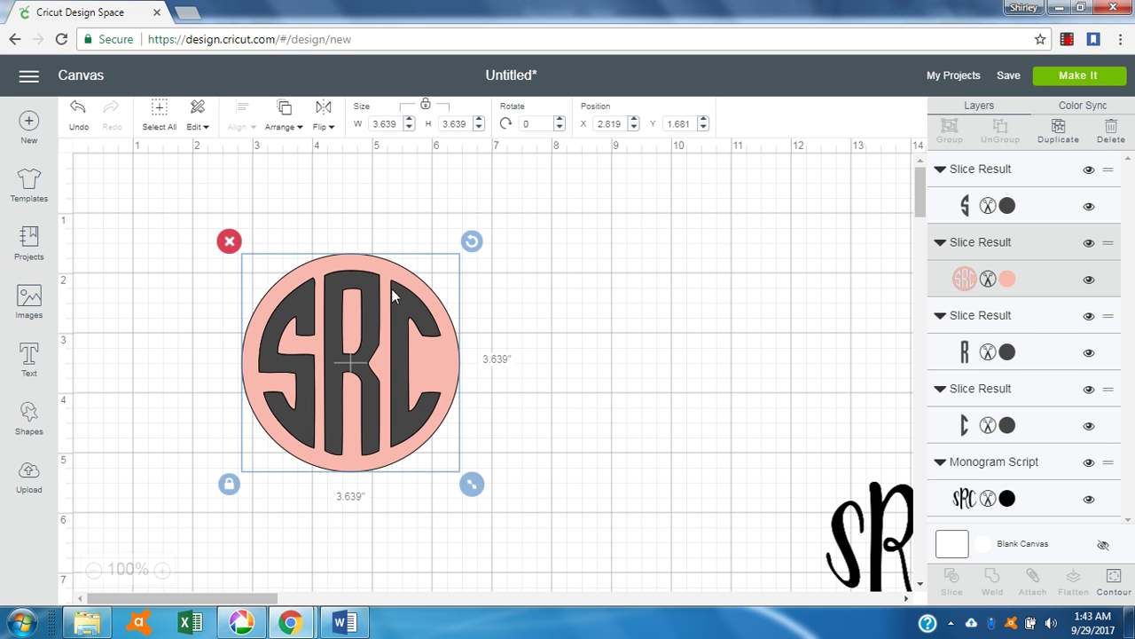
left_click(289, 126)
left_click(275, 155)
Group the dark S, R and C letters without the pink circle
left_click_drag(616, 325, 306, 321)
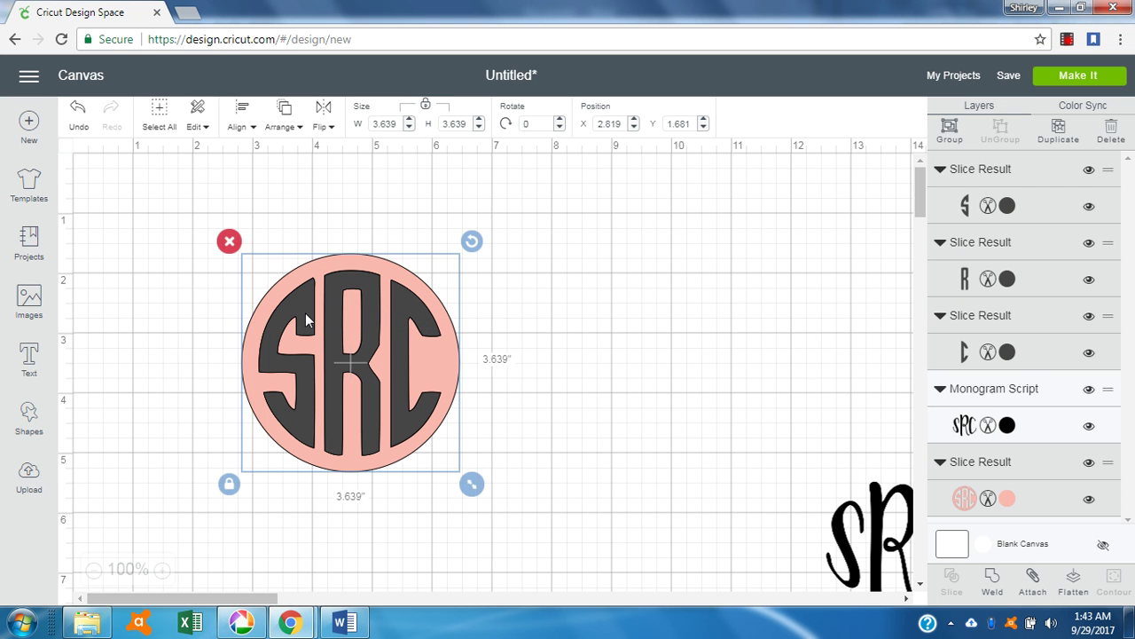
left_click(632, 184)
left_click(305, 304)
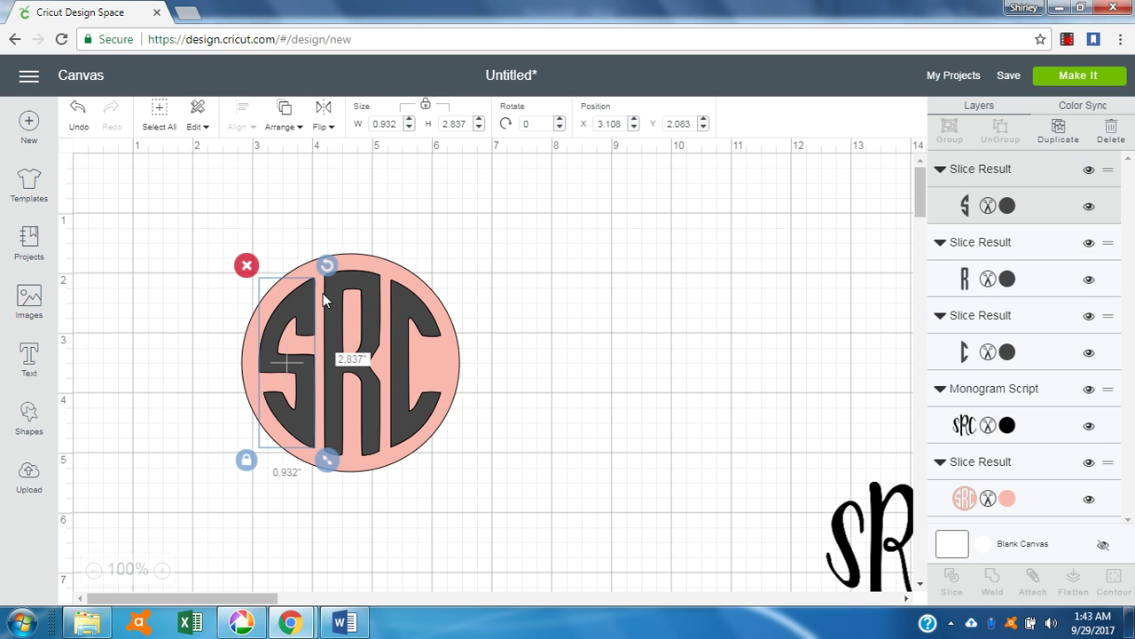
left_click(371, 291, "shift")
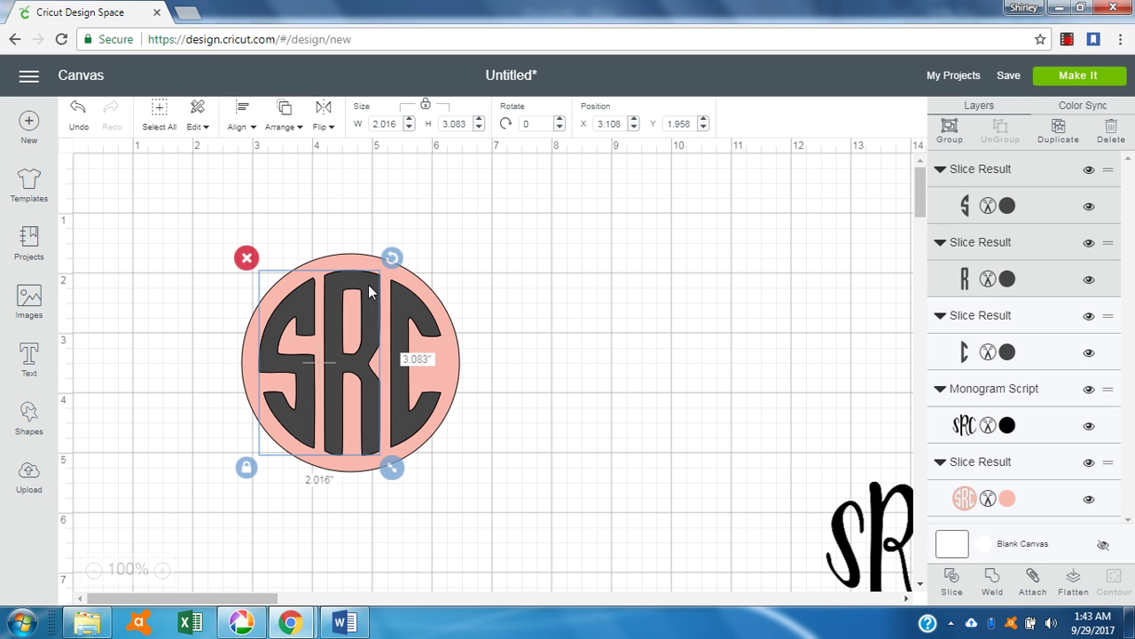
left_click(419, 299, "shift")
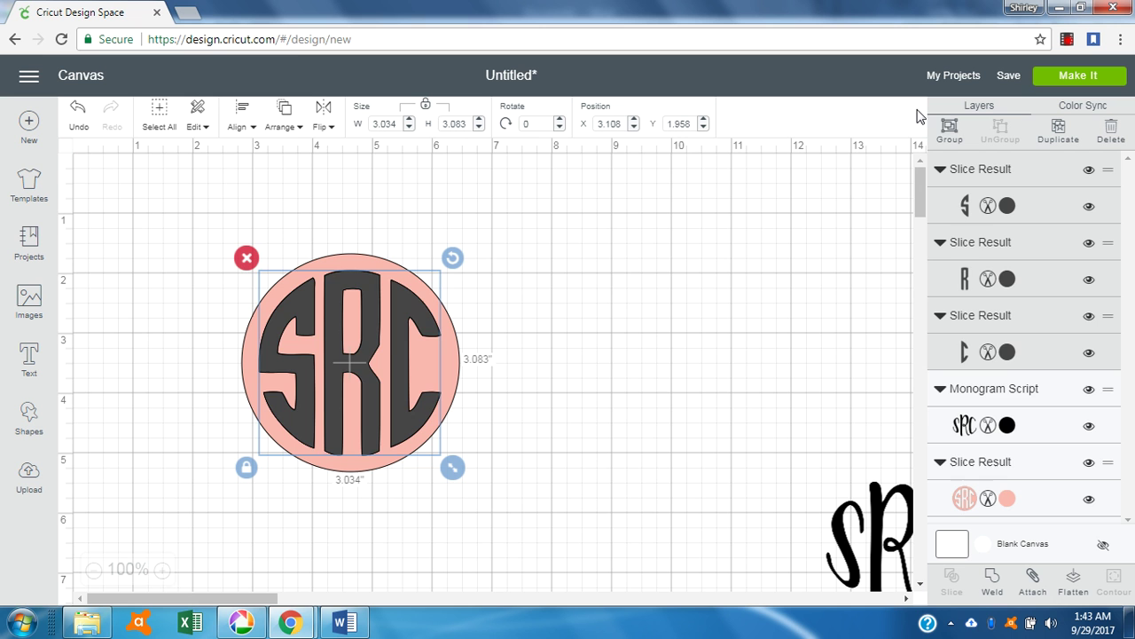
left_click(950, 130)
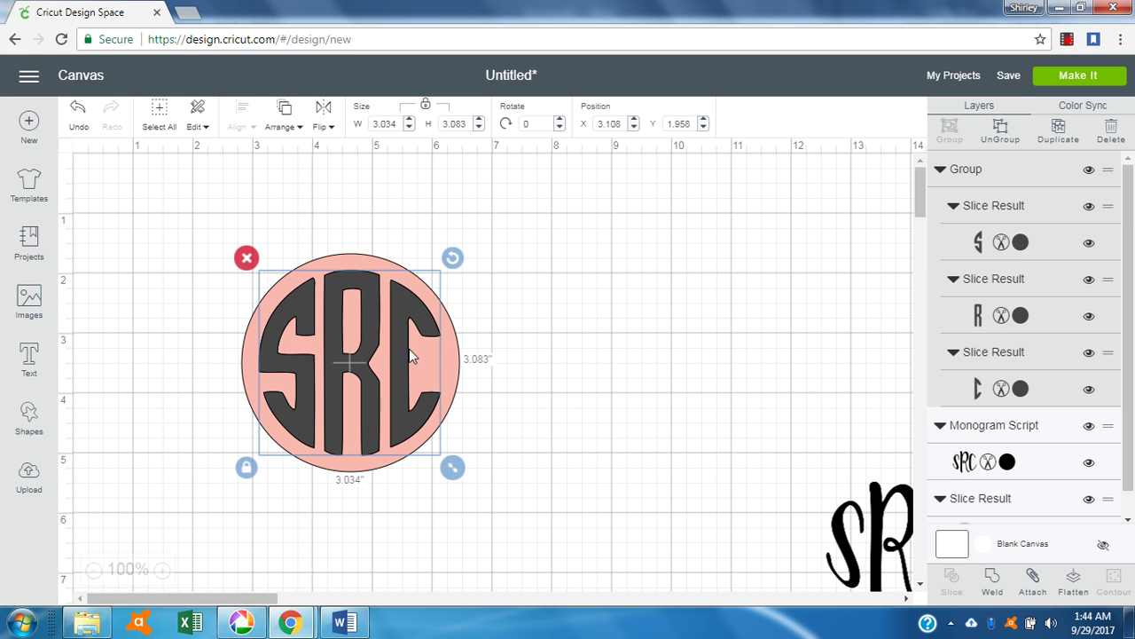
Spread the designs in a row: dark letter group at about X 9.219, Y 0.5, pink cutout circle near X 1, script SRC between them
left_click_drag(446, 353, 772, 275)
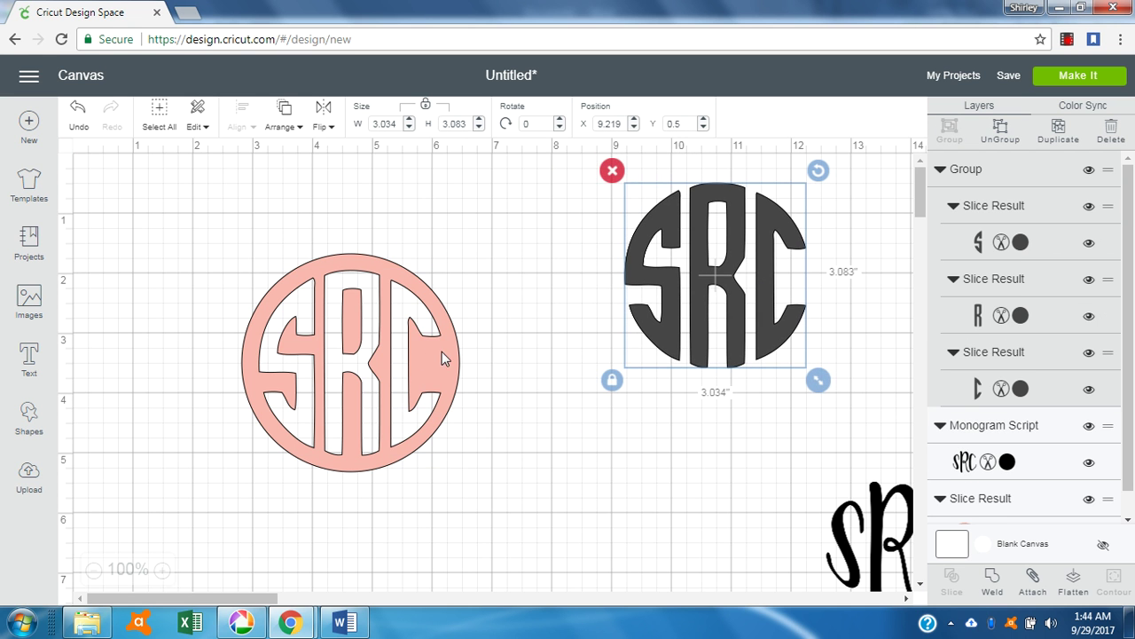
left_click_drag(442, 357, 333, 308)
left_click_drag(838, 533, 420, 271)
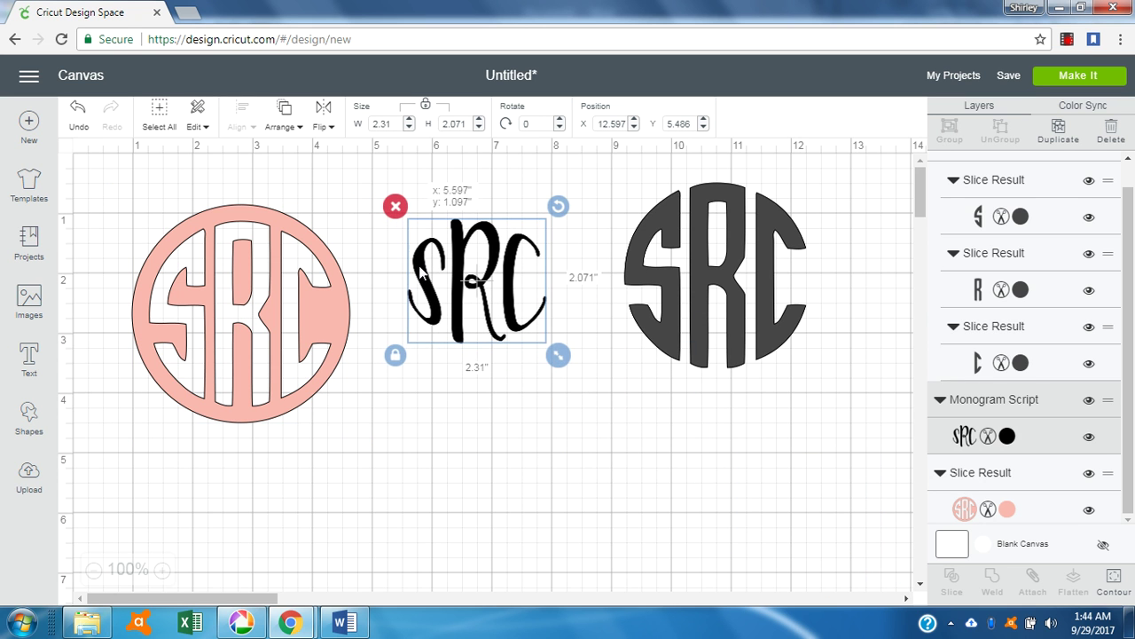
left_click(570, 517)
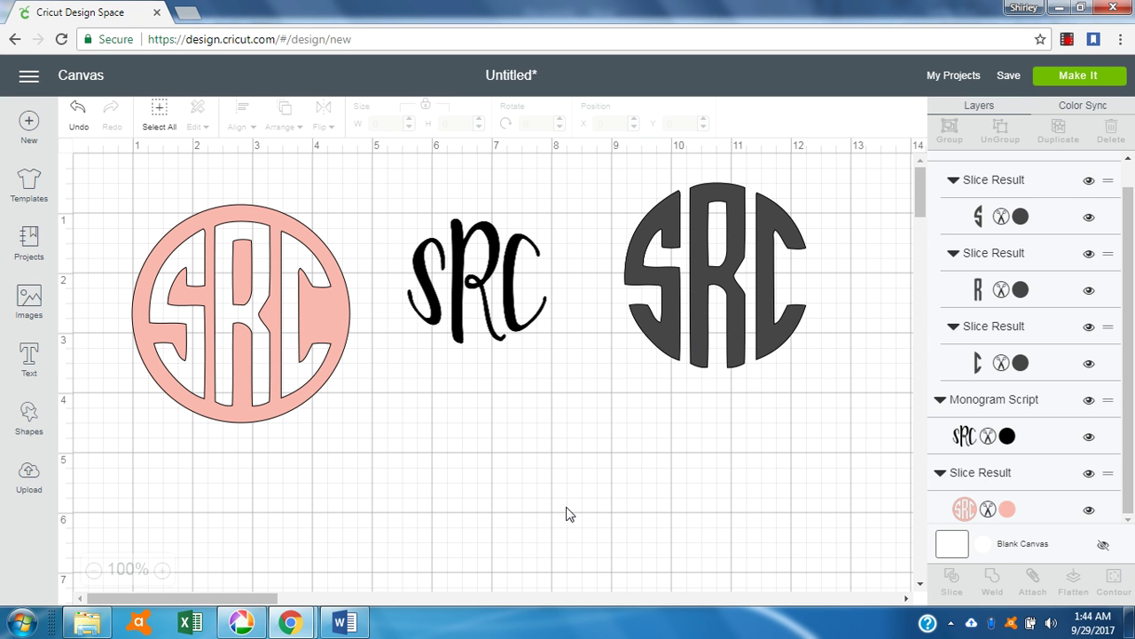